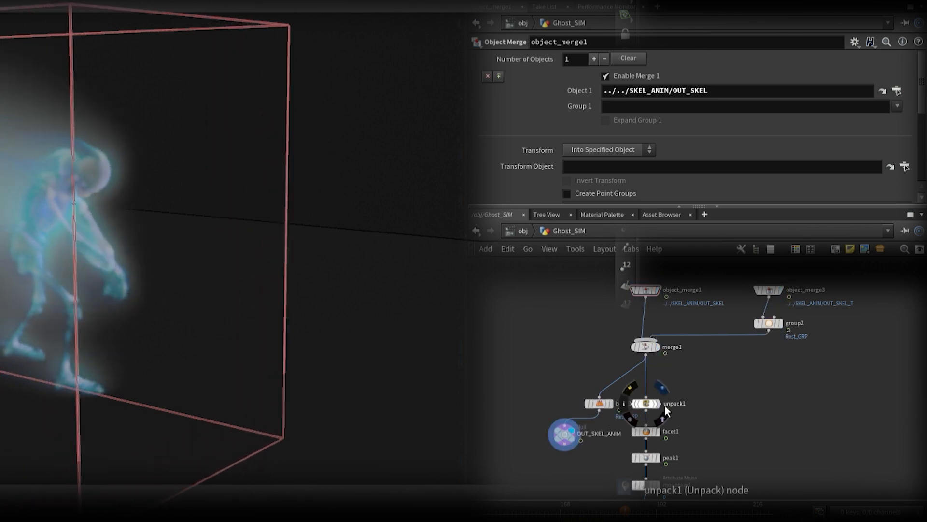
# Step: Examine the finished Ghost_SIM network from unpack1 through the peak, noise and trail nodes to OUT_BASE_VDB
pyautogui.click(649, 404)
pyautogui.click(652, 431)
pyautogui.click(655, 460)
pyautogui.moveTo(715, 462); pyautogui.dragTo(708, 297, button='middle')
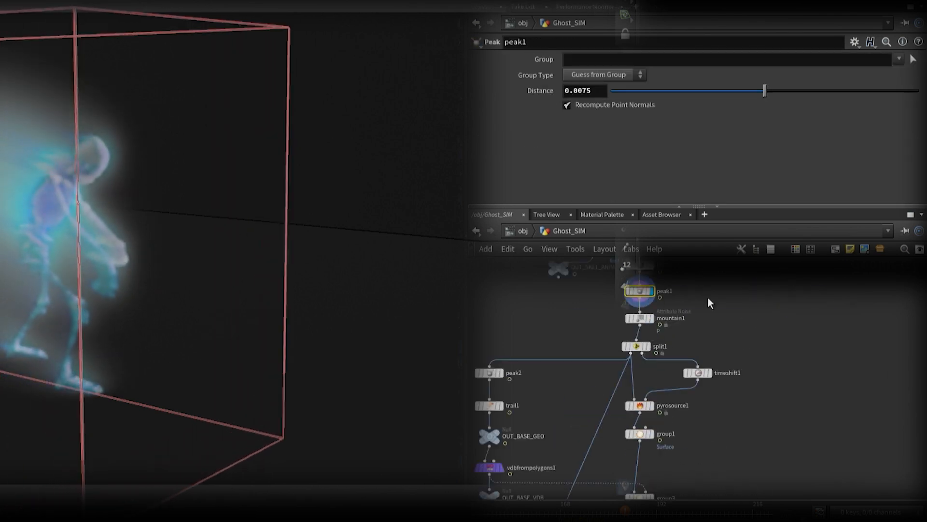
pyautogui.click(651, 319)
pyautogui.click(648, 347)
pyautogui.moveTo(717, 420); pyautogui.dragTo(890, 345, button='middle')
pyautogui.click(674, 297)
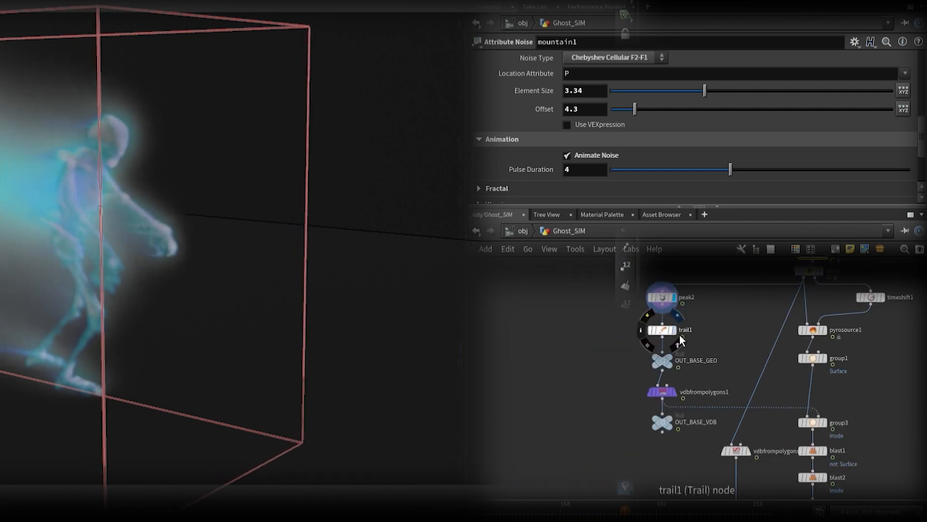
pyautogui.click(675, 330)
pyautogui.click(671, 359)
pyautogui.click(676, 392)
pyautogui.click(671, 420)
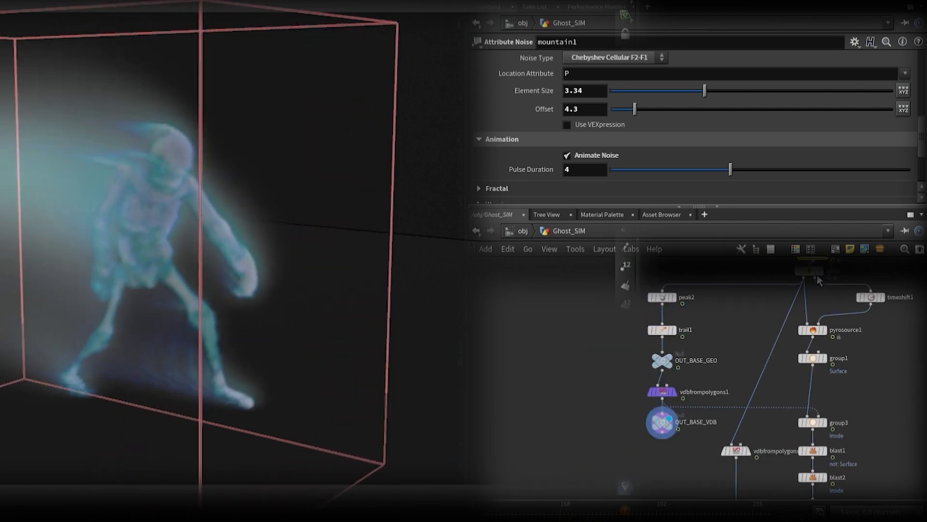
# Step: Examine the pyro source branch from split1 to OUT_GHOST_SOURCE and the neighbouring collision VDB node
pyautogui.click(804, 272)
pyautogui.click(814, 329)
pyautogui.click(825, 358)
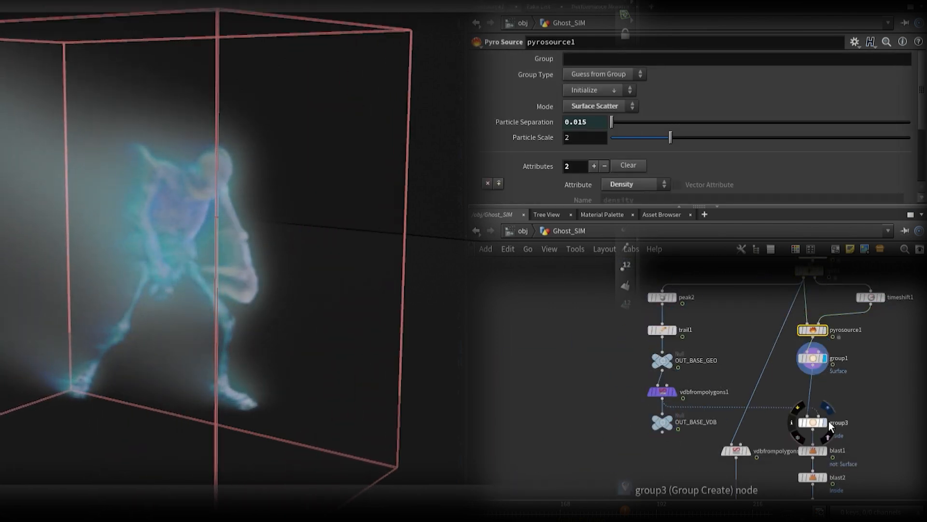
pyautogui.click(824, 423)
pyautogui.moveTo(856, 427); pyautogui.dragTo(814, 303, button='middle')
pyautogui.click(781, 326)
pyautogui.click(781, 353)
pyautogui.click(782, 381)
pyautogui.click(781, 409)
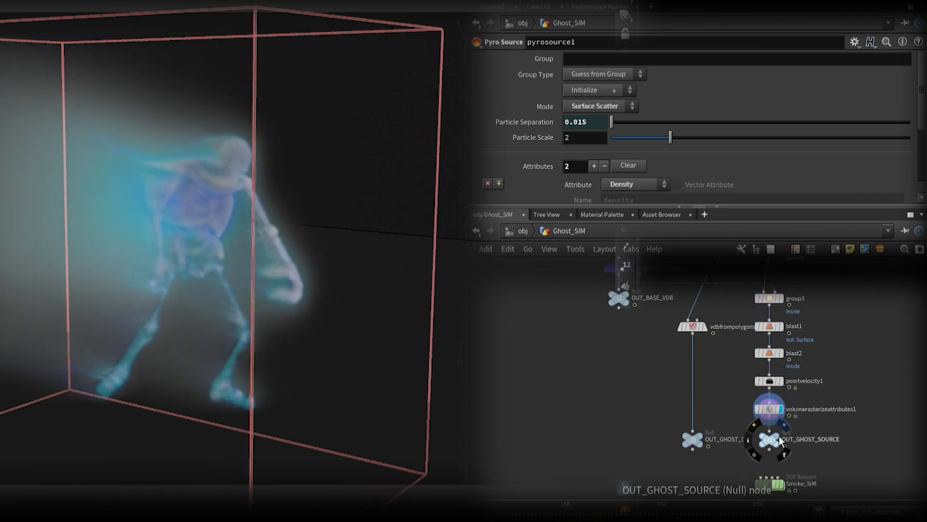
pyautogui.click(778, 437)
pyautogui.click(706, 327)
# Step: Open the Smoke_SIM network and examine its colliders, smoke object, volume source, pyro solver and output
pyautogui.moveTo(782, 459); pyautogui.dragTo(722, 349, button='middle')
pyautogui.doubleClick(714, 380)
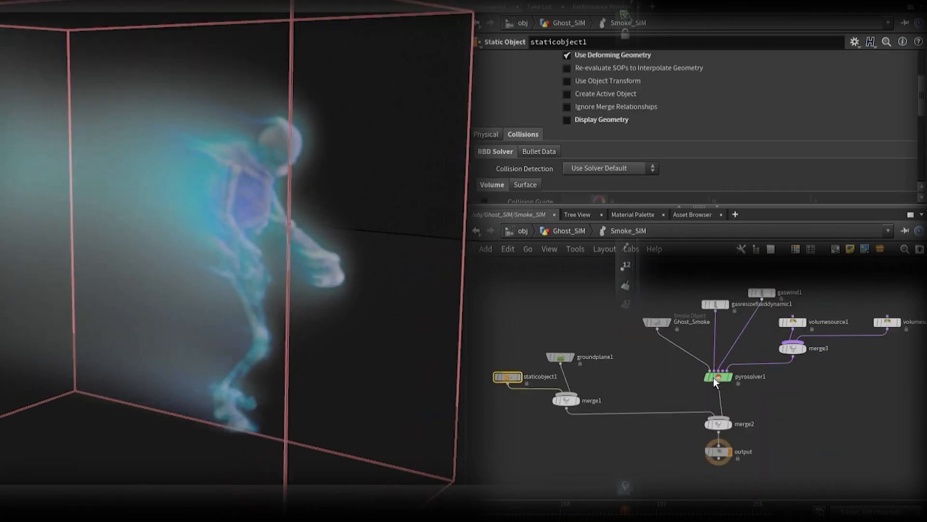
pyautogui.click(560, 357)
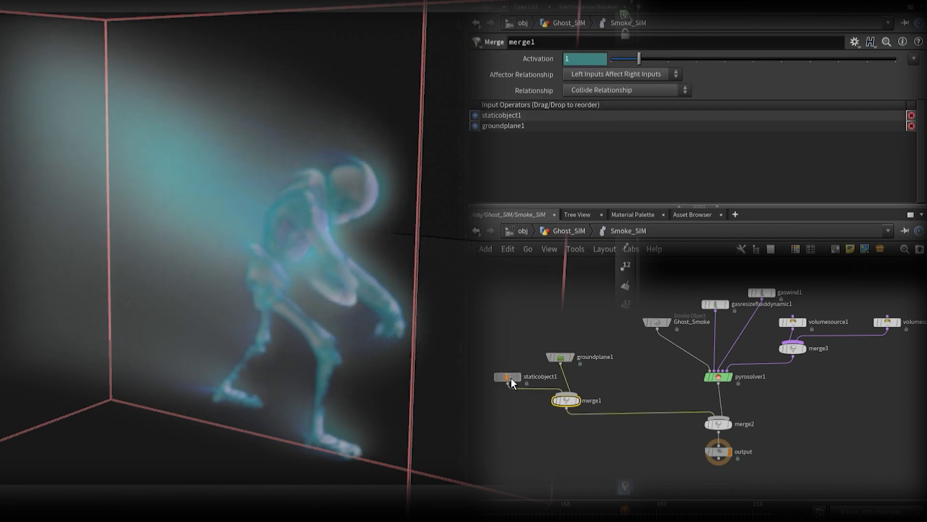
pyautogui.click(508, 376)
pyautogui.click(657, 322)
pyautogui.click(793, 322)
pyautogui.click(718, 377)
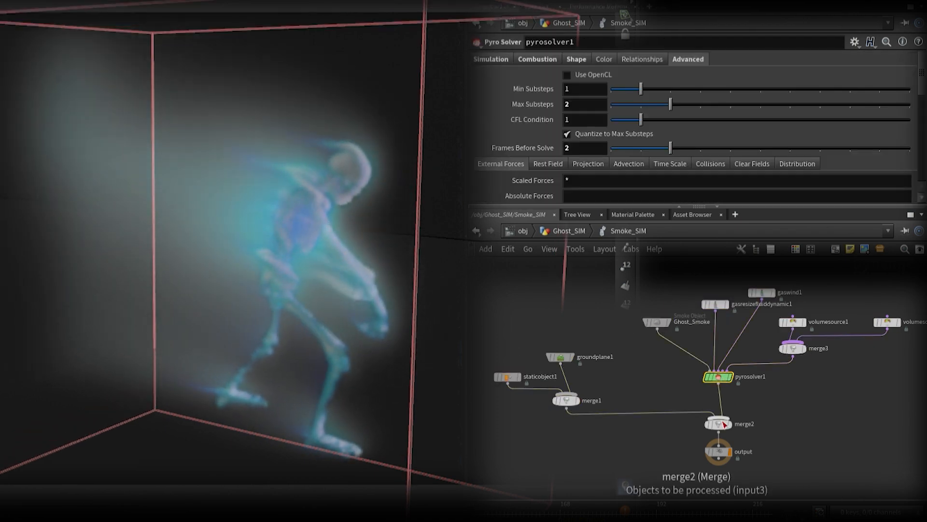
pyautogui.click(719, 451)
# Step: Return to the Ghost_SIM level and review dopimportfield1 and the nodes that follow it
pyautogui.press('u')
pyautogui.click(714, 408)
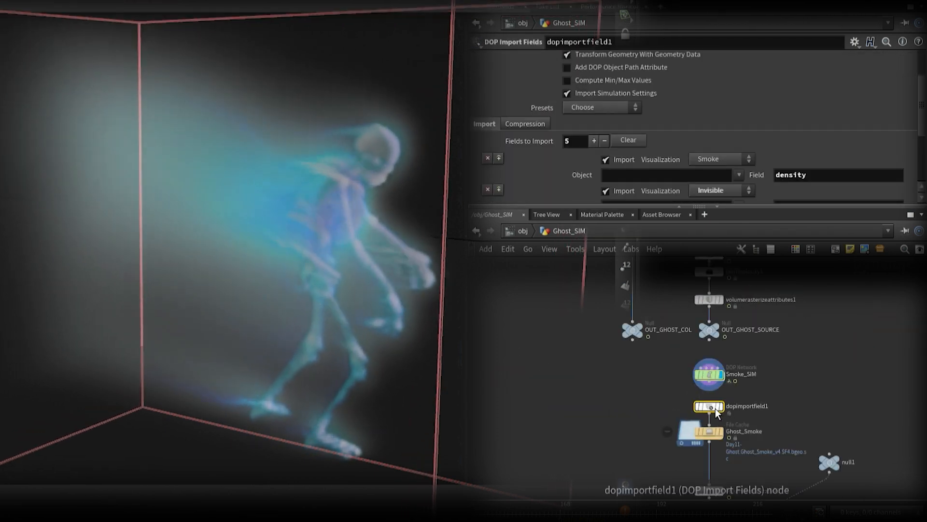
pyautogui.moveTo(713, 432); pyautogui.dragTo(695, 348, button='middle')
pyautogui.click(695, 348)
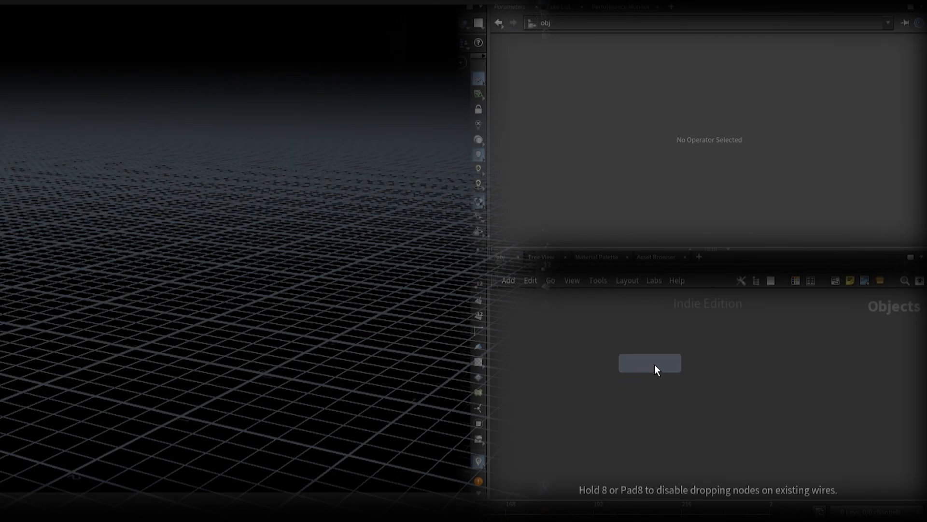
# Step: Create a Geometry object named Ghost_FX and go inside it
pyautogui.click(654, 366)
pyautogui.click(689, 370)
pyautogui.write('Ghost_FX')
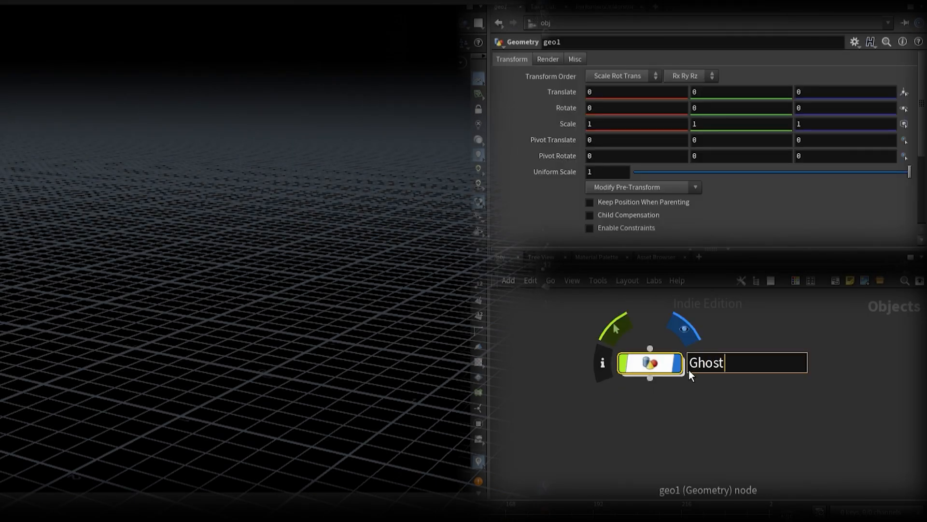
pyautogui.press('Return')
pyautogui.doubleClick(660, 353)
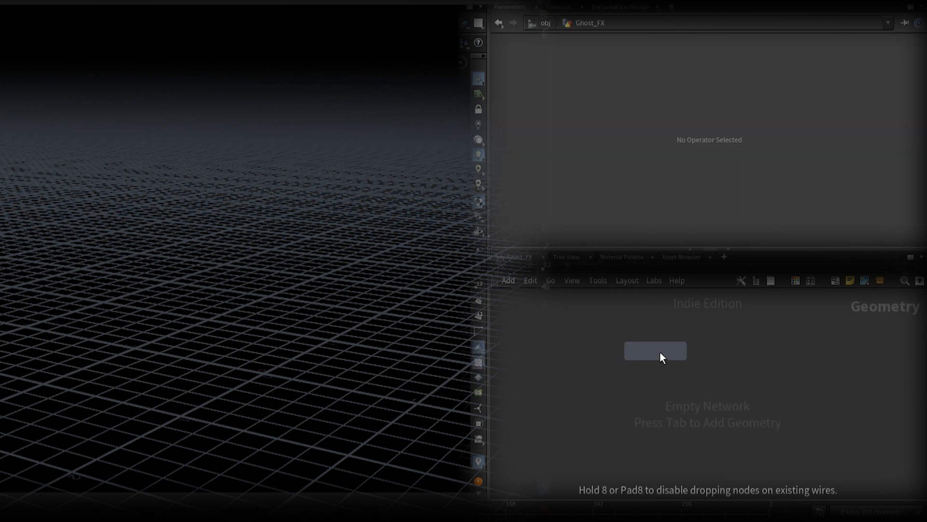
# Step: Add a Crag test geometry node and connect an Unpack node below it
pyautogui.click(660, 352)
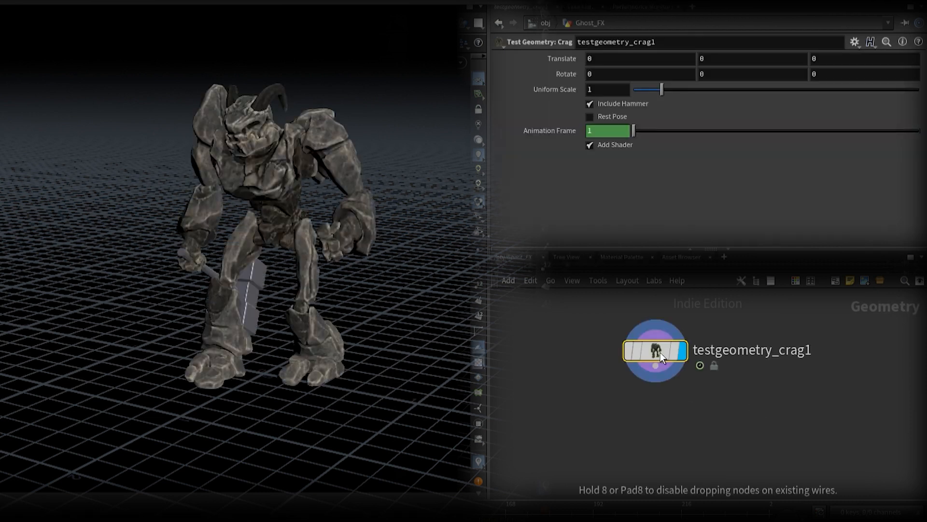
pyautogui.click(702, 501)
pyautogui.click(660, 374)
# Step: Duplicate the Crag and Unpack pair beside the original and enable Rest Pose on the copied Crag
pyautogui.moveTo(712, 444); pyautogui.dragTo(817, 356)
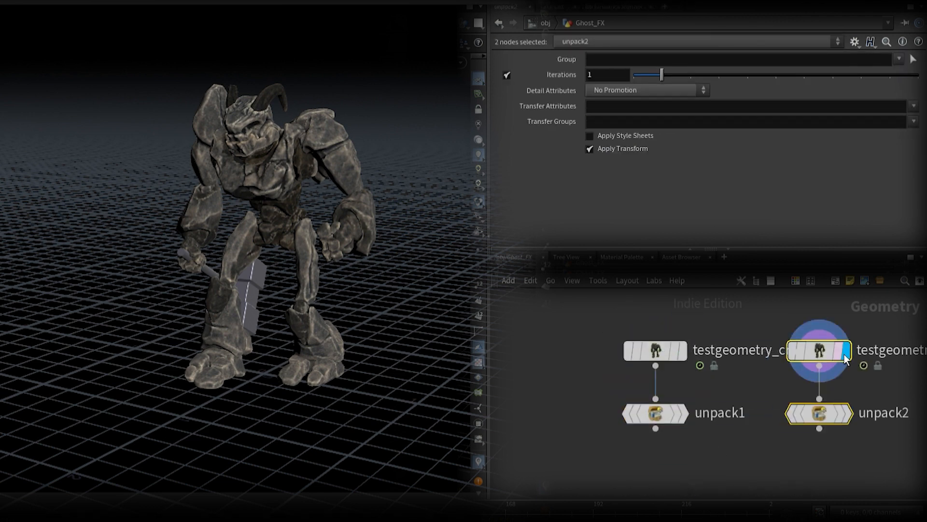
pyautogui.click(818, 351)
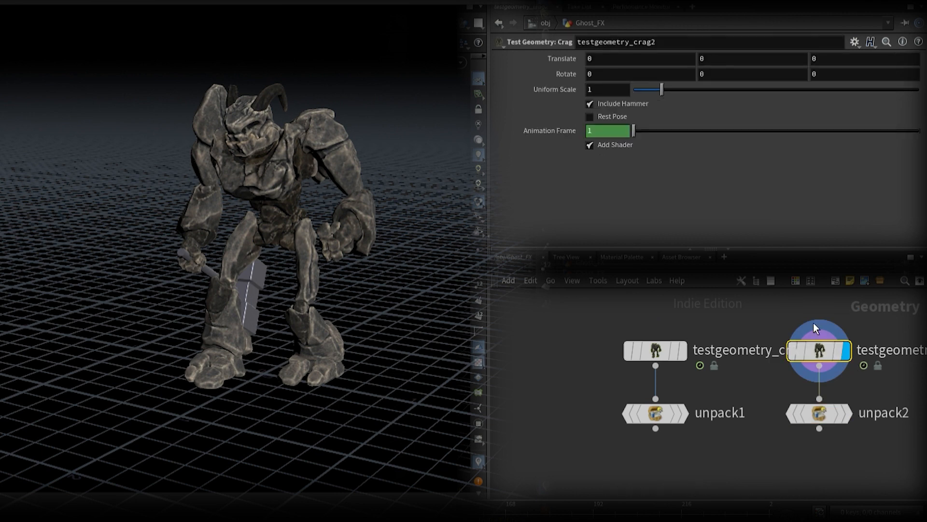
pyautogui.click(595, 117)
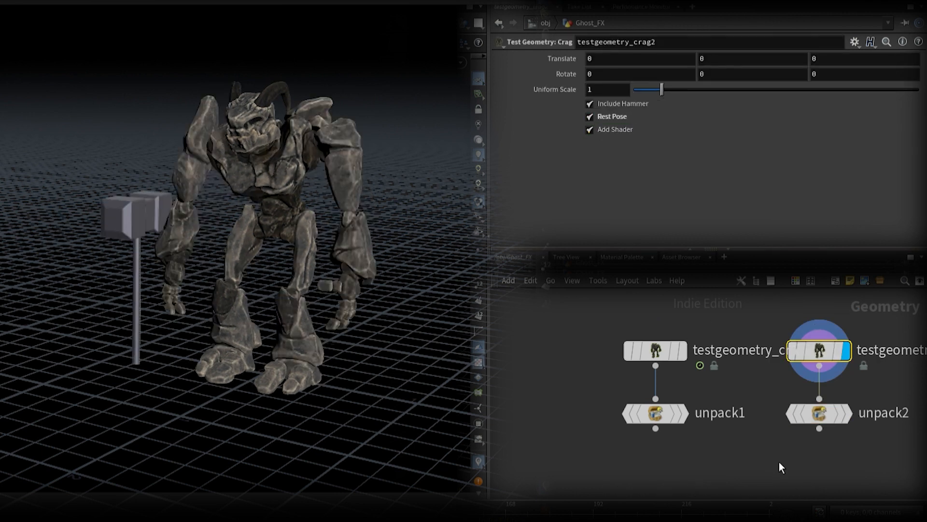
# Step: Add a Group Create node below unpack2 and rename it Rest_GRP
pyautogui.moveTo(779, 462); pyautogui.dragTo(720, 442, button='middle')
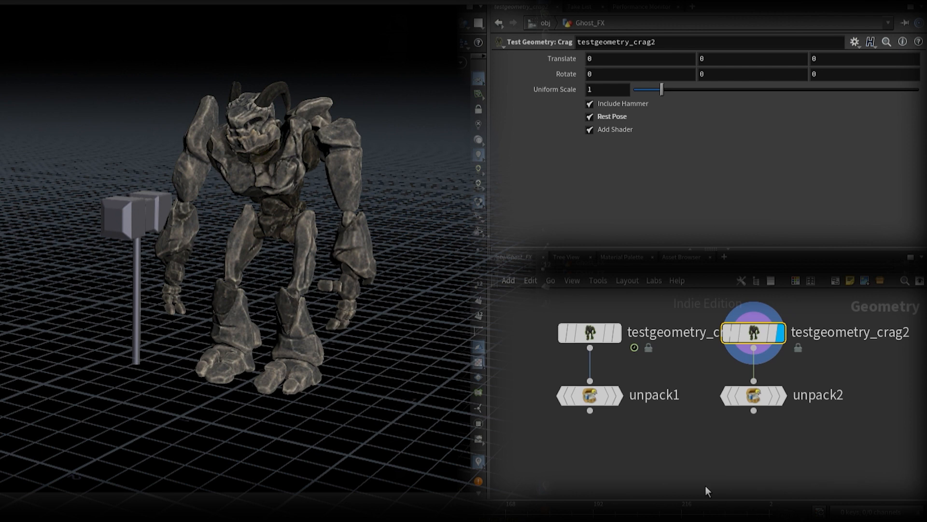
pyautogui.press('Return')
pyautogui.click(755, 414)
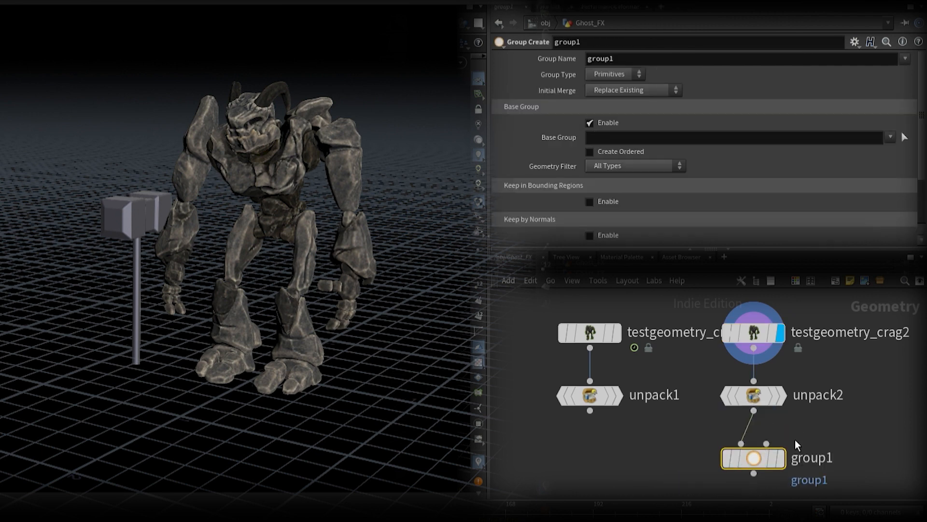
pyautogui.doubleClick(802, 459)
pyautogui.write('Rest_GR')
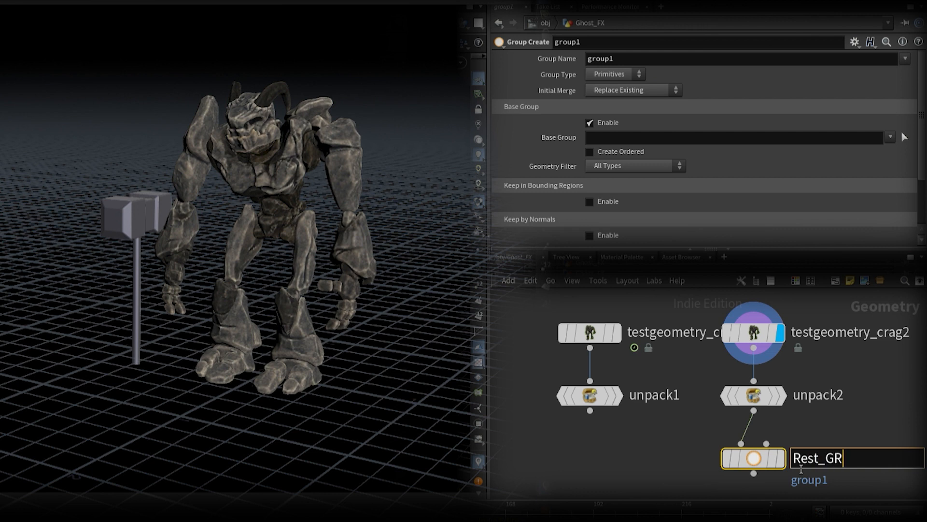
pyautogui.write('P')
pyautogui.press('Return')
# Step: Set the Rest_GRP node's group name to $OS and its group type to Points
pyautogui.click(599, 60)
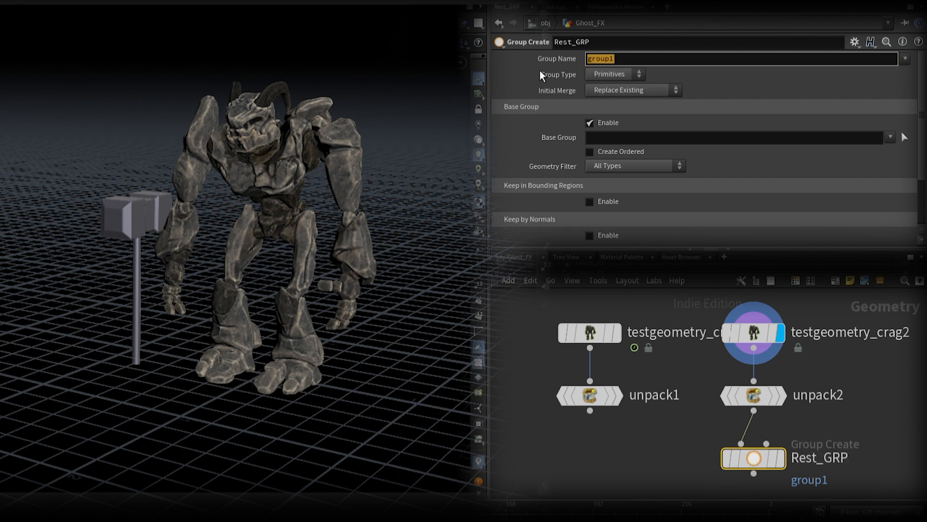
pyautogui.write('$OS')
pyautogui.press('Return')
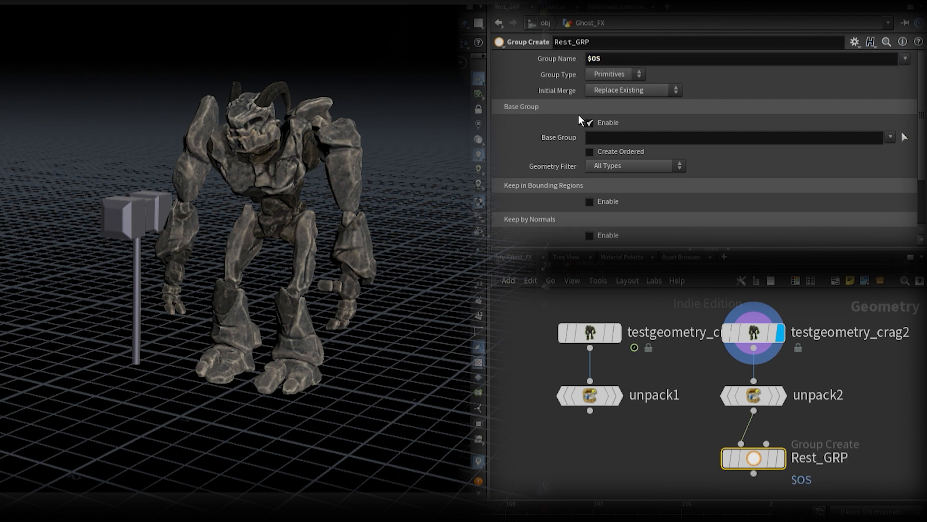
pyautogui.click(632, 74)
pyautogui.click(628, 86)
# Step: Add a Merge node that combines unpack1 and Rest_GRP
pyautogui.moveTo(664, 461); pyautogui.dragTo(658, 420, button='middle')
pyautogui.hotkey('alt', 'm')
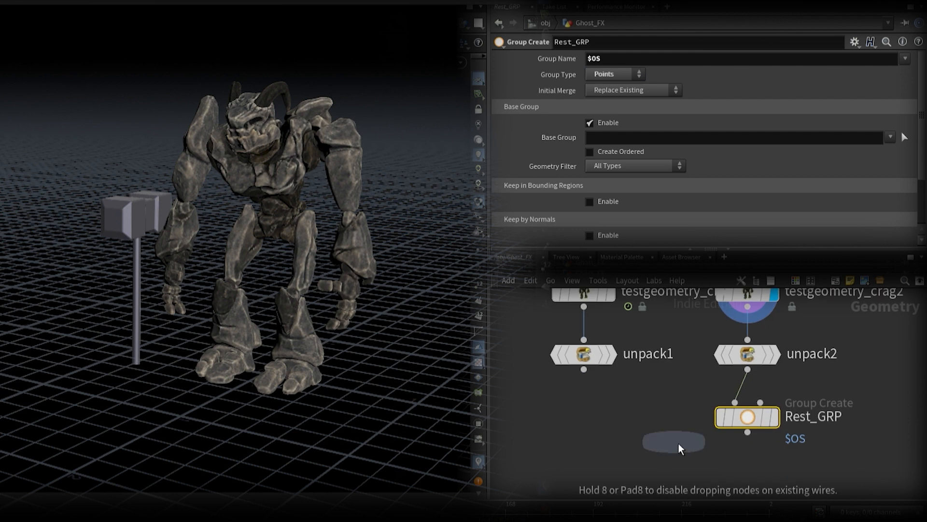
pyautogui.click(593, 475)
pyautogui.moveTo(584, 369); pyautogui.dragTo(584, 456)
pyautogui.moveTo(747, 432); pyautogui.dragTo(624, 477)
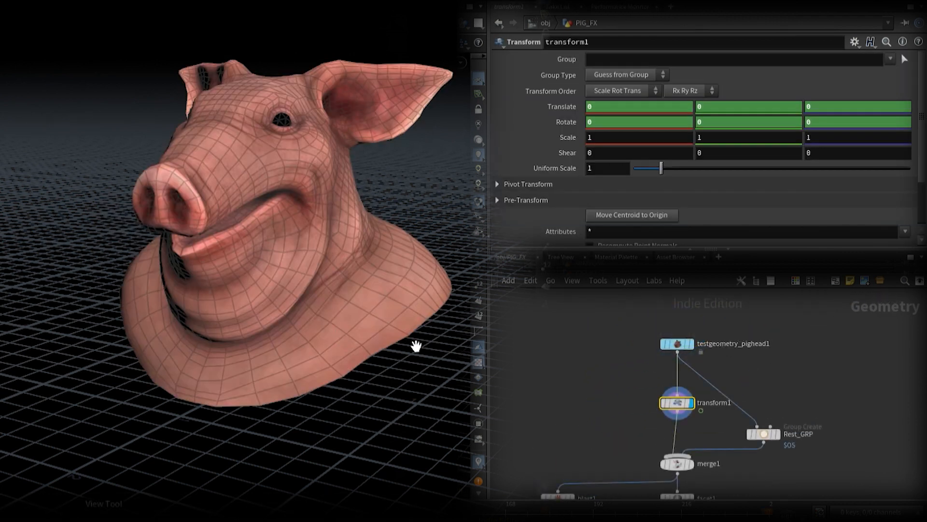
# Step: Examine the Rest_GRP node in the PIG_FX example network
pyautogui.moveTo(696, 351)
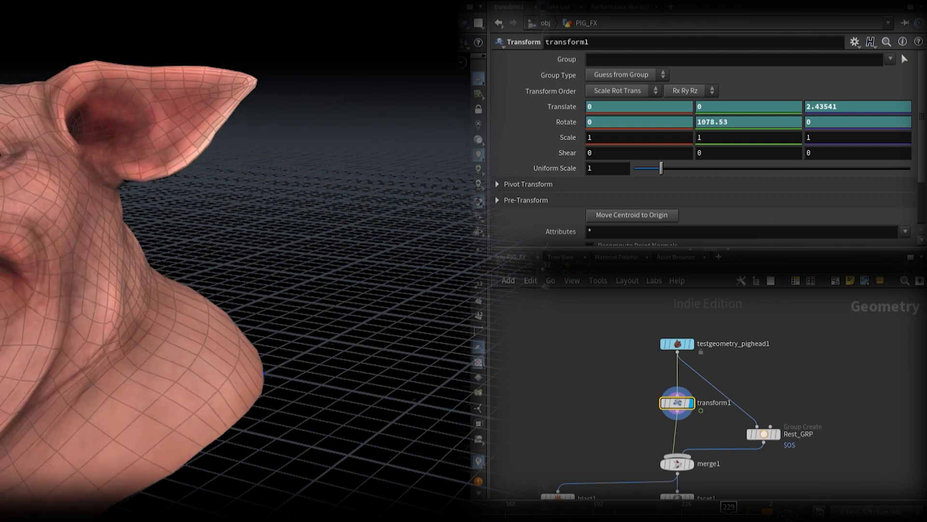
pyautogui.click(777, 436)
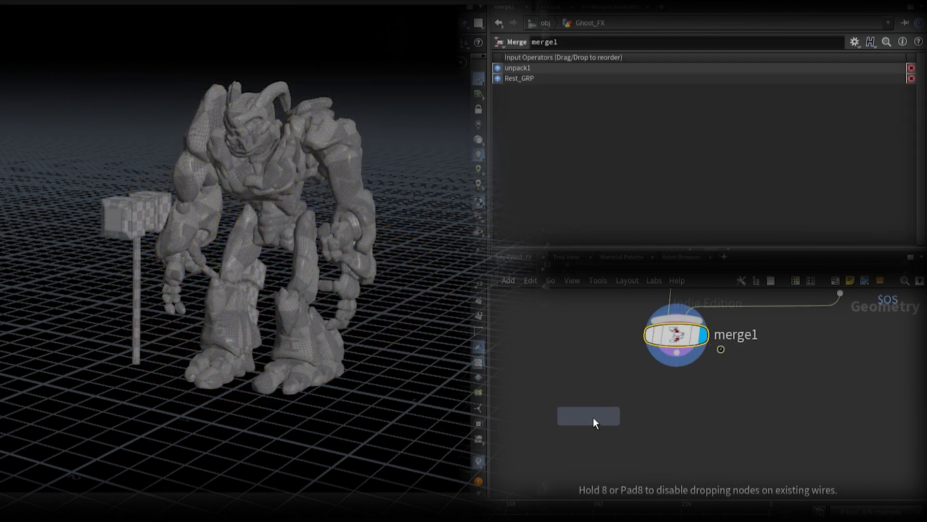
# Step: Branch a Blast node off merge1 to remove Rest_GRP and end it in a Null named OUT_BASE_ANIM
pyautogui.click(593, 416)
pyautogui.moveTo(582, 401); pyautogui.dragTo(677, 352)
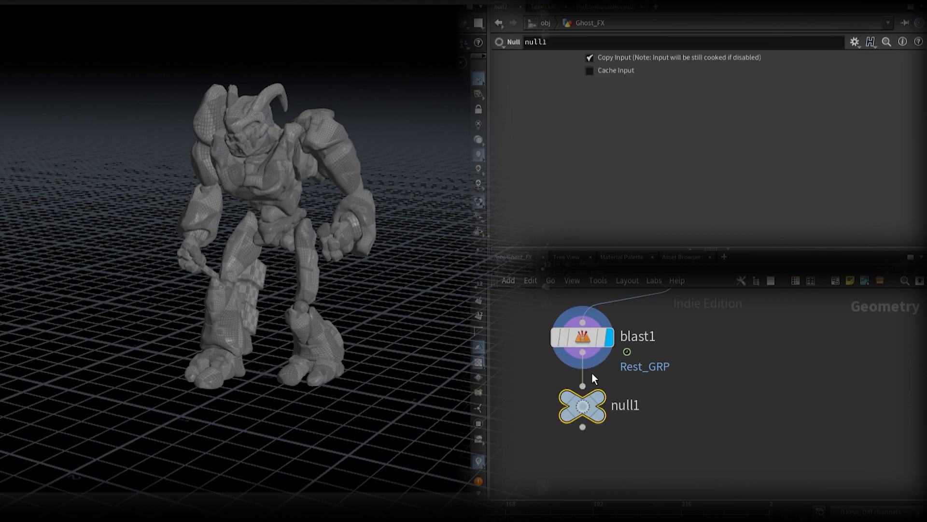
pyautogui.doubleClick(625, 405)
pyautogui.write('OUT_BASE_ANIM')
pyautogui.press('Return')
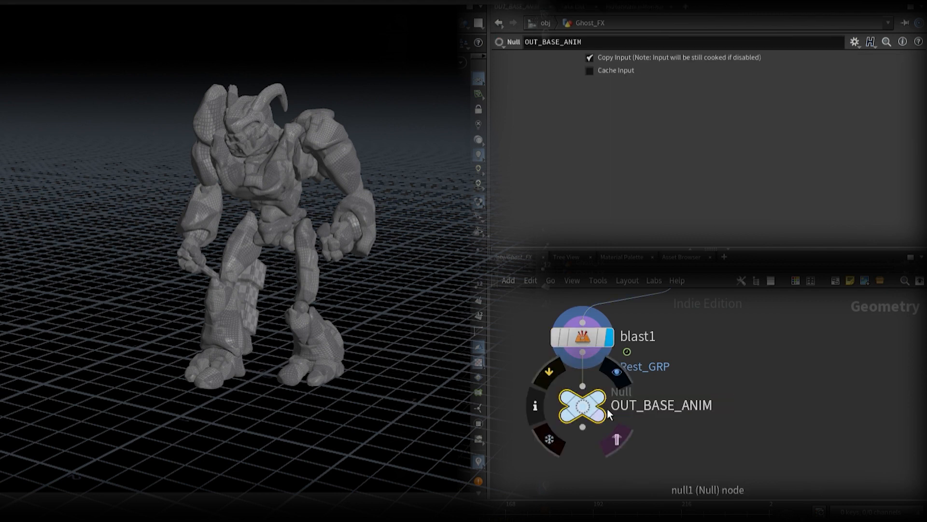
# Step: Add a Facet node after merge1 and enable Pre-Compute Normals on it
pyautogui.scroll(-3, 730, 360)
pyautogui.moveTo(730, 361); pyautogui.dragTo(735, 393, button='middle')
pyautogui.keyDown('ctrl'); pyautogui.moveTo(630, 372); pyautogui.dragTo(711, 395); pyautogui.keyUp('ctrl')
pyautogui.click(696, 365)
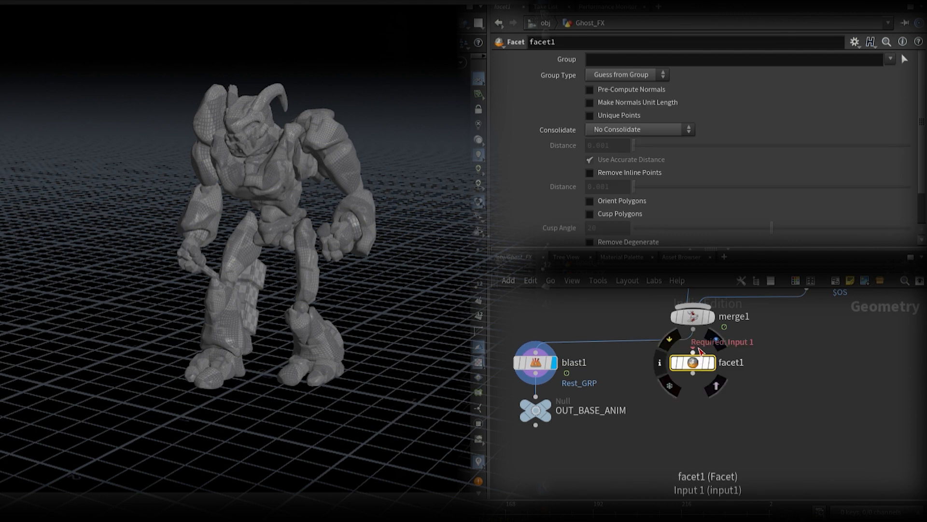
pyautogui.moveTo(694, 352); pyautogui.dragTo(702, 335)
pyautogui.click(590, 90)
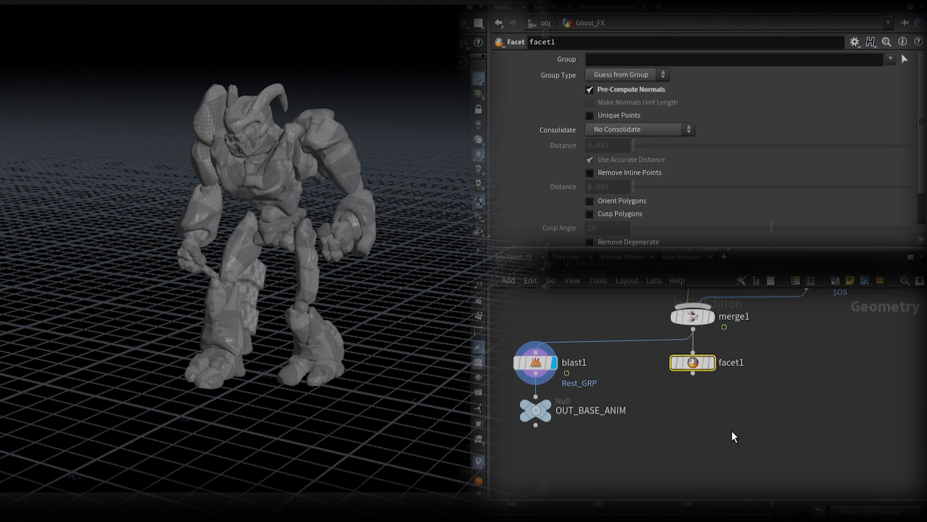
# Step: Add a Peak node below facet1, display it and set its distance to 0.008
pyautogui.press('Return')
pyautogui.click(697, 410)
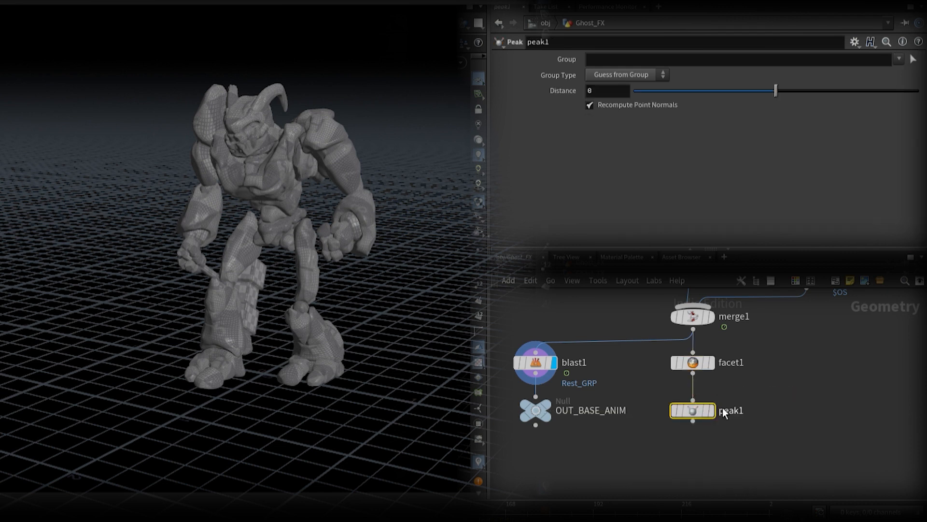
pyautogui.click(712, 411)
pyautogui.moveTo(564, 90); pyautogui.dragTo(496, 150)
# Step: Add a displayed Mountain noise node after peak1 and set its range values to Min + Range Length
pyautogui.moveTo(755, 431); pyautogui.dragTo(777, 356, button='middle')
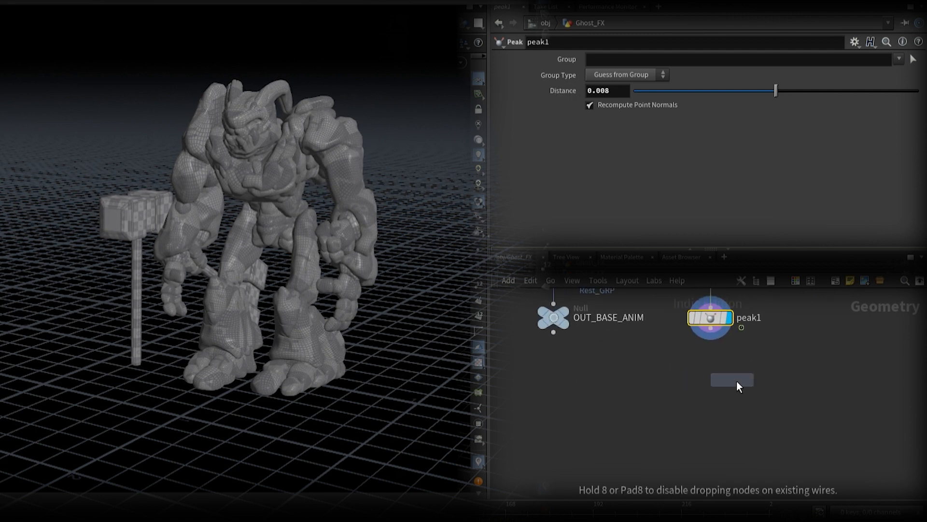
pyautogui.click(713, 335)
pyautogui.click(731, 362)
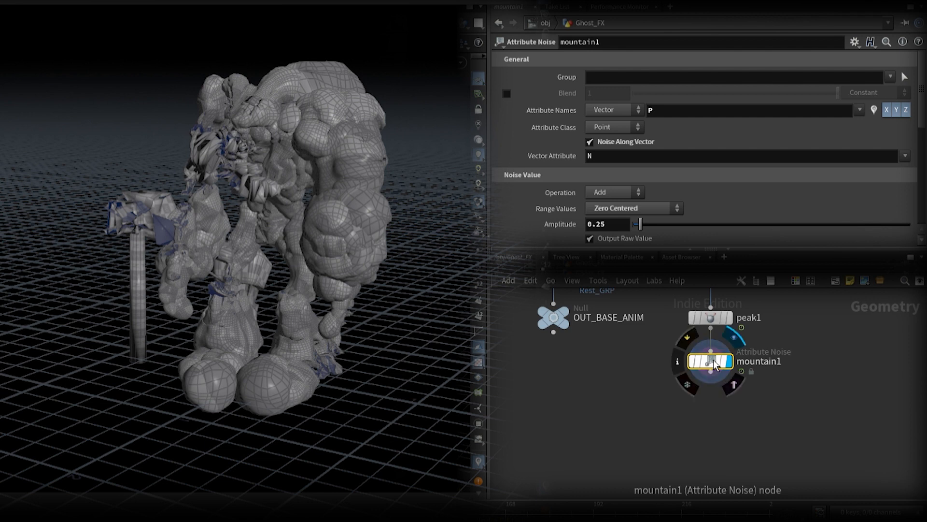
pyautogui.click(629, 211)
pyautogui.click(630, 235)
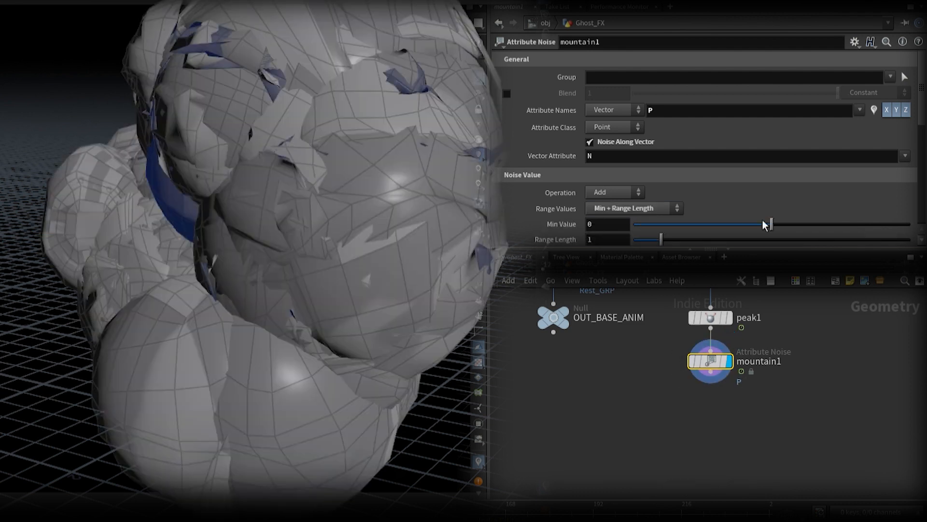
# Step: Set the mountain noise's minimum value to -0.005 and its range length to 0.02
pyautogui.moveTo(768, 224); pyautogui.dragTo(764, 225)
pyautogui.moveTo(616, 223); pyautogui.dragTo(597, 241)
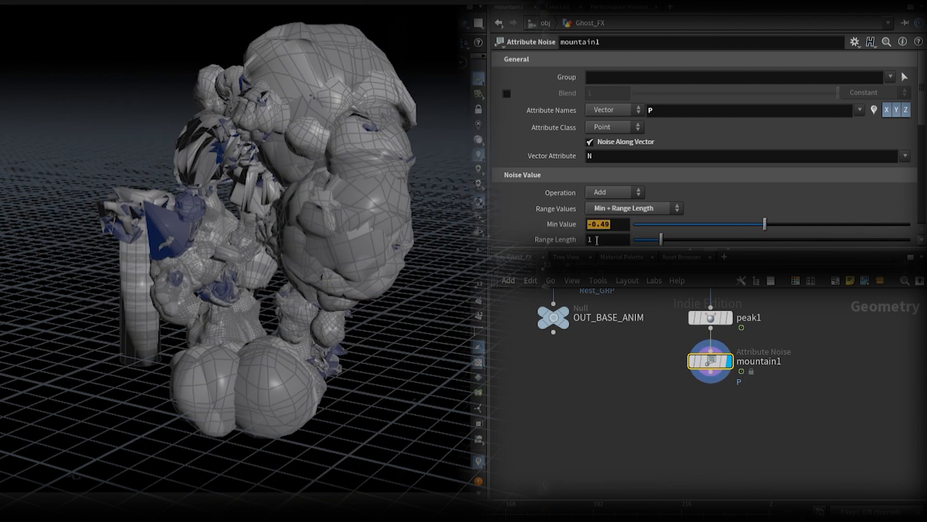
pyautogui.write('-0.005')
pyautogui.press('Return')
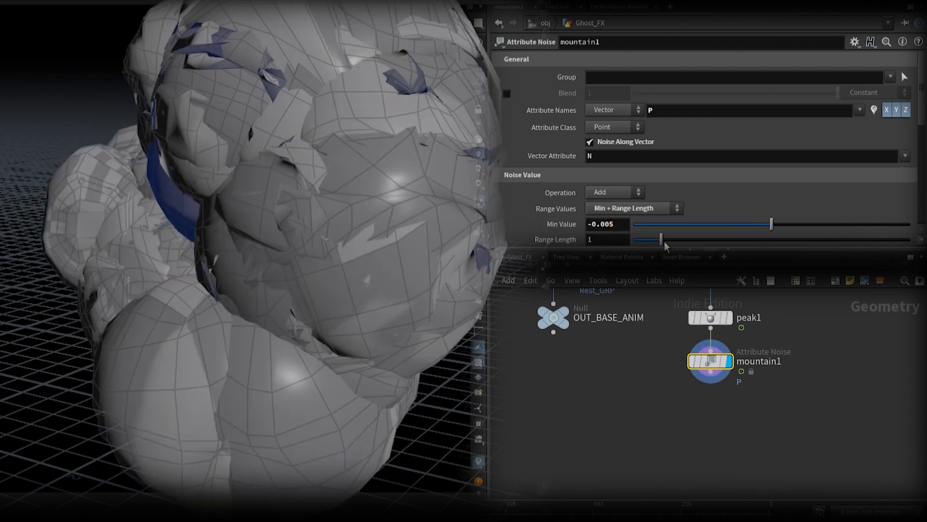
pyautogui.moveTo(661, 239); pyautogui.dragTo(634, 240)
# Step: Set the noise type to Chebyshev Cellular F1 with an element size of 3.84 and an offset of 6.2
pyautogui.scroll(-9, 719, 162)
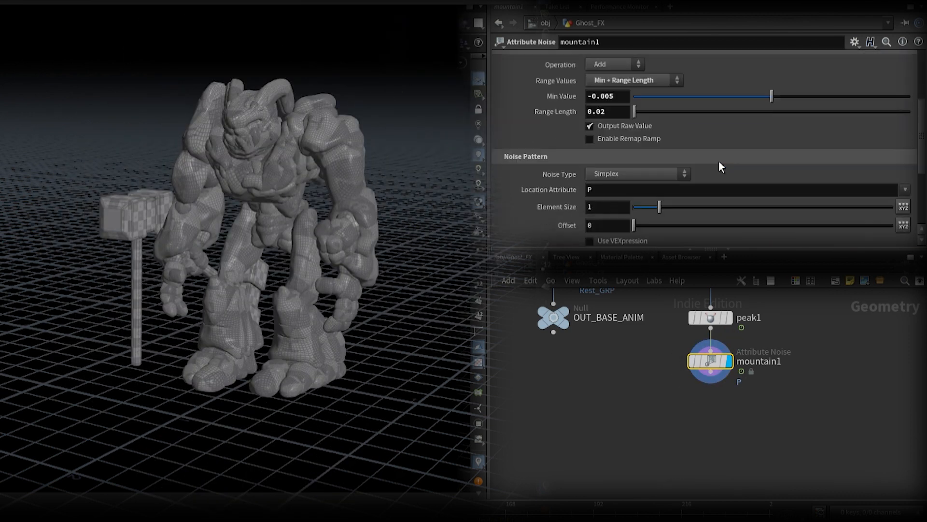
pyautogui.click(643, 172)
pyautogui.click(638, 245)
pyautogui.scroll(-1, 676, 194)
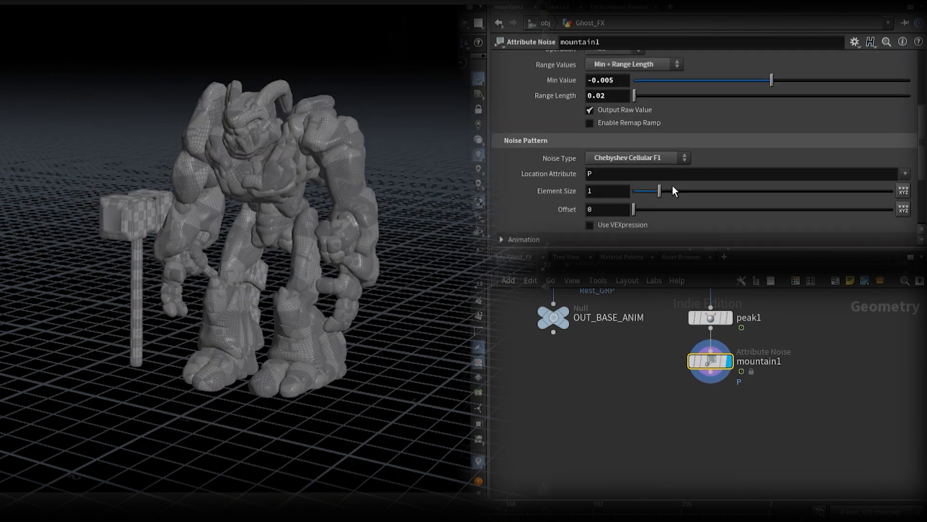
pyautogui.moveTo(659, 190); pyautogui.dragTo(733, 191)
pyautogui.moveTo(636, 210); pyautogui.dragTo(715, 212)
# Step: Enable Animate Noise on the mountain node
pyautogui.click(604, 239)
pyautogui.scroll(-3, 594, 203)
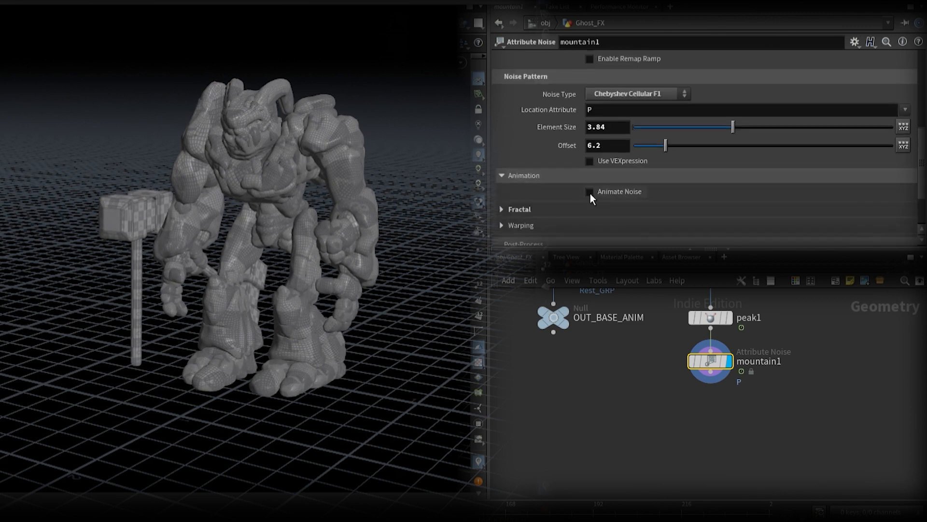
pyautogui.click(589, 192)
# Step: Adjust the mountain noise to an element size of 1.28, an offset of 3.4 and a range length of 0.04
pyautogui.moveTo(733, 128); pyautogui.dragTo(640, 145)
pyautogui.scroll(5, 669, 140)
pyautogui.moveTo(667, 238); pyautogui.dragTo(701, 235)
pyautogui.scroll(-2, 701, 235)
pyautogui.moveTo(700, 191); pyautogui.dragTo(668, 192)
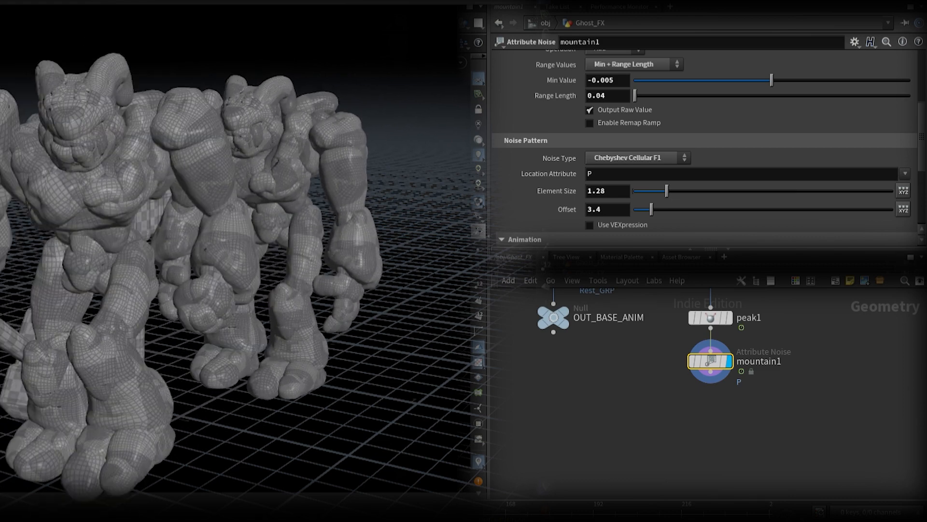
# Step: Set the mountain noise's range length to 0.03
pyautogui.moveTo(638, 98); pyautogui.dragTo(640, 98)
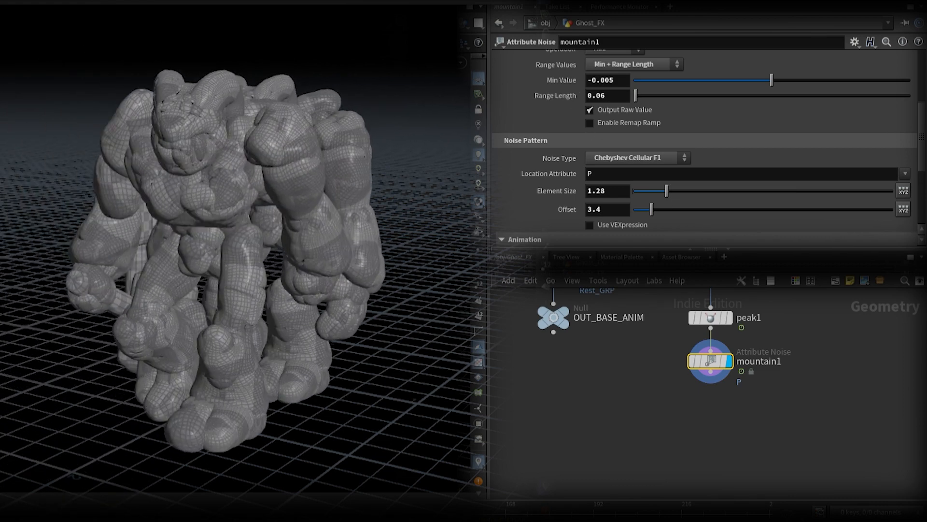
pyautogui.moveTo(555, 95); pyautogui.dragTo(535, 125)
pyautogui.moveTo(536, 125); pyautogui.dragTo(540, 125, button='middle')
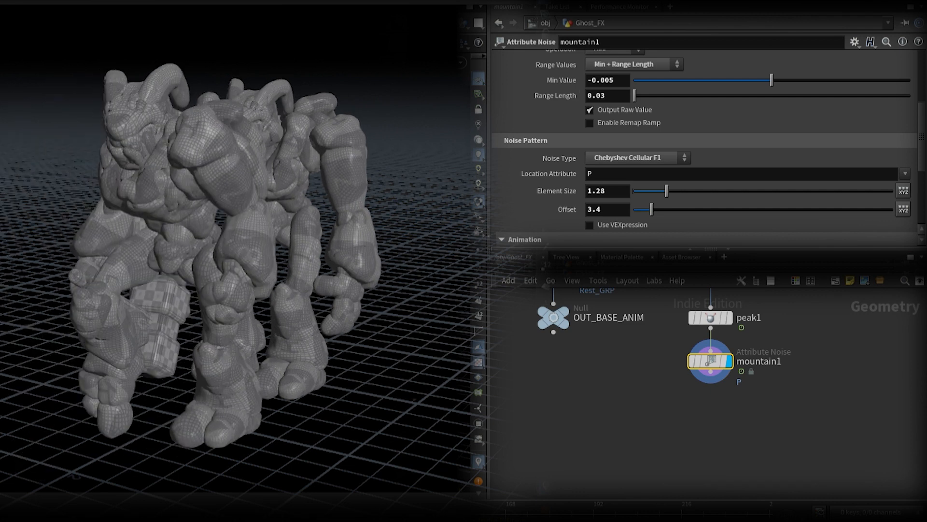
# Step: Add a Split node after the mountain node and split by Rest_GRP with the selection inverted
pyautogui.press('Tab')
pyautogui.press('Return')
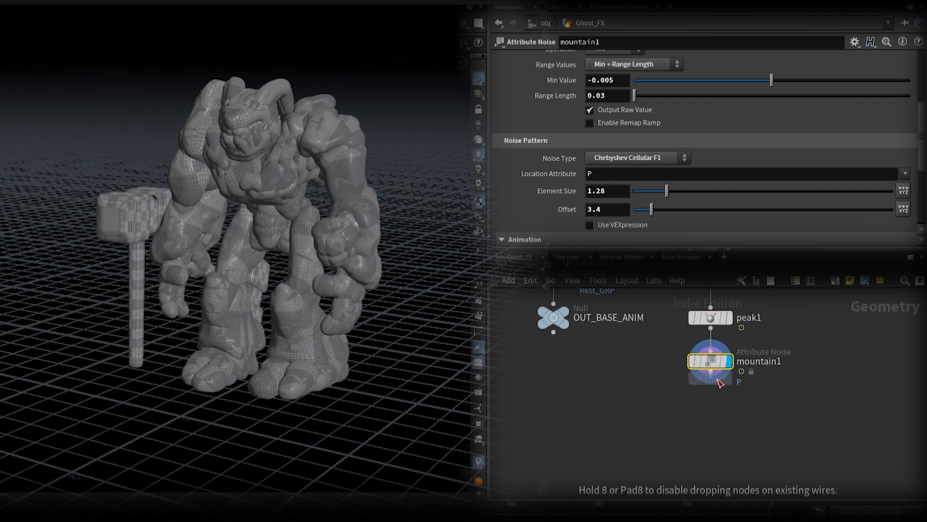
pyautogui.click(731, 406)
pyautogui.click(732, 405)
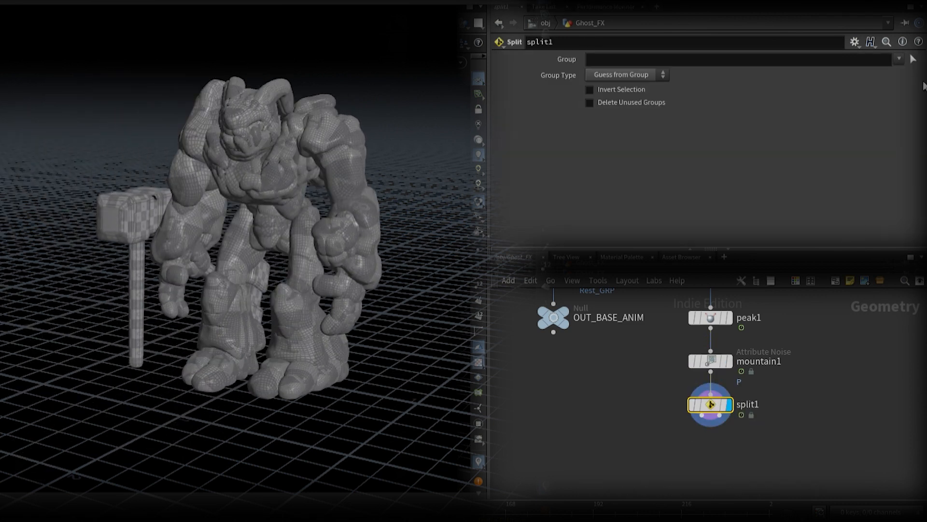
pyautogui.click(900, 60)
pyautogui.click(792, 204)
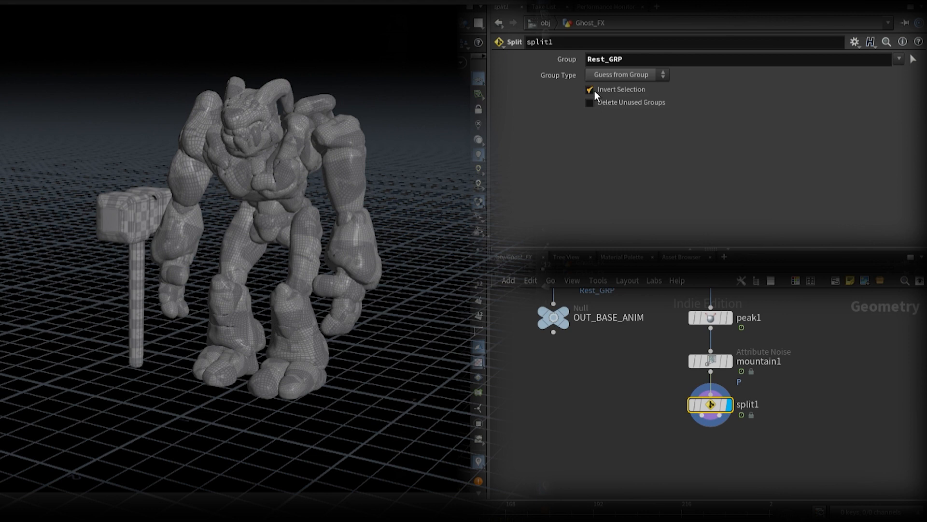
pyautogui.click(596, 90)
# Step: Add a Pyro Source node on the split's first output and leave space between the two nodes
pyautogui.moveTo(749, 483); pyautogui.dragTo(747, 390, button='middle')
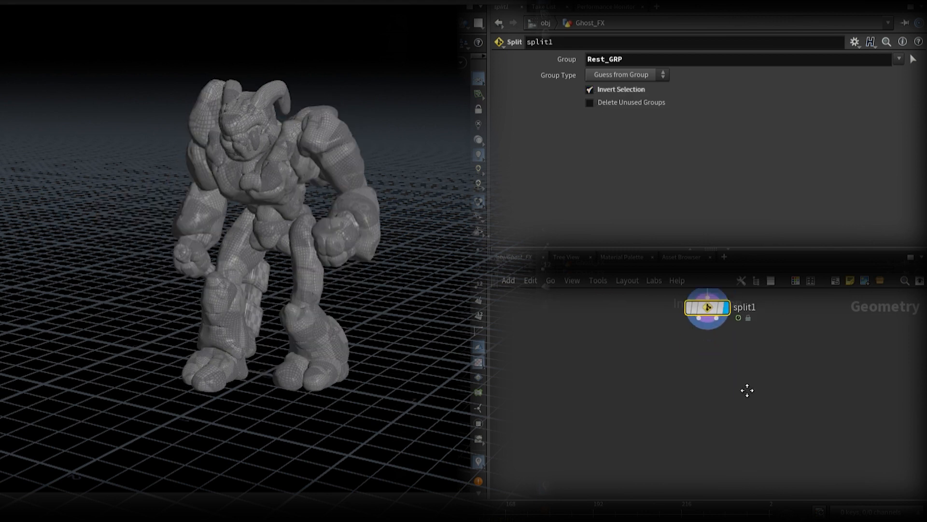
pyautogui.press('Return')
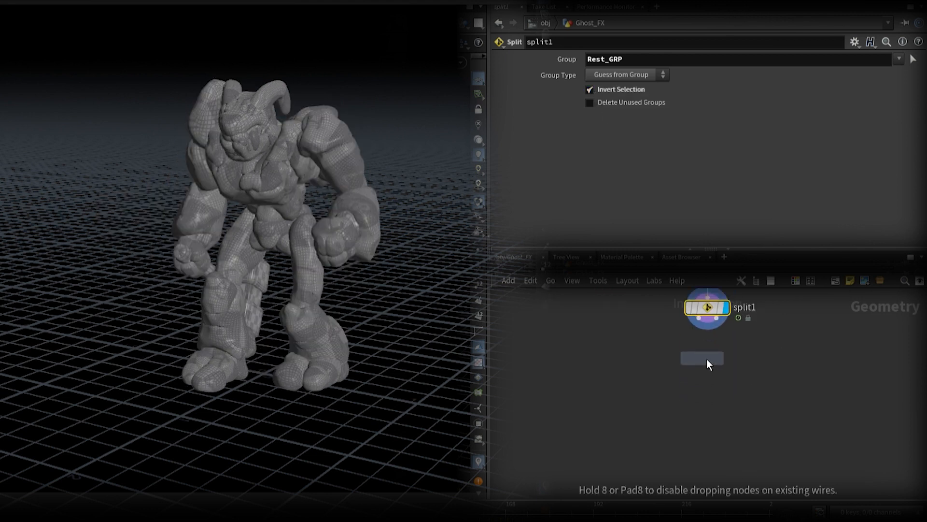
pyautogui.click(711, 359)
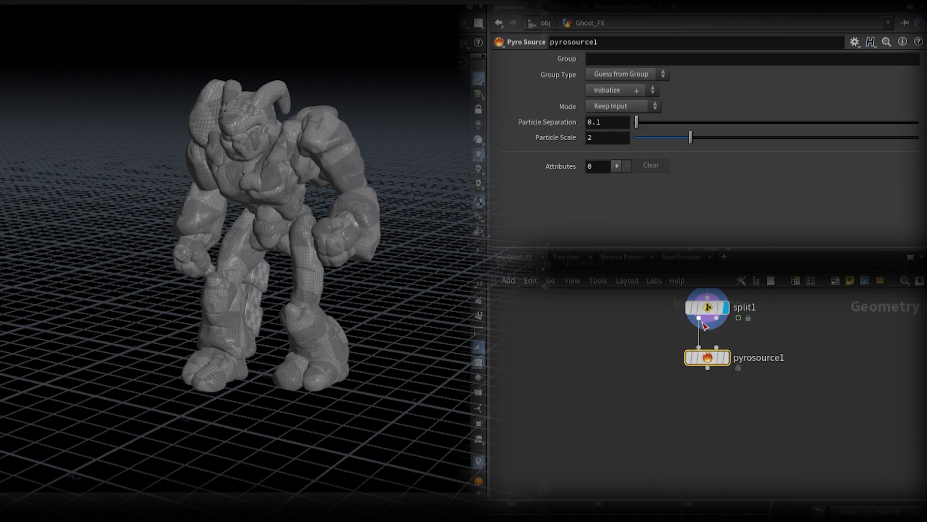
pyautogui.moveTo(711, 360); pyautogui.dragTo(711, 399)
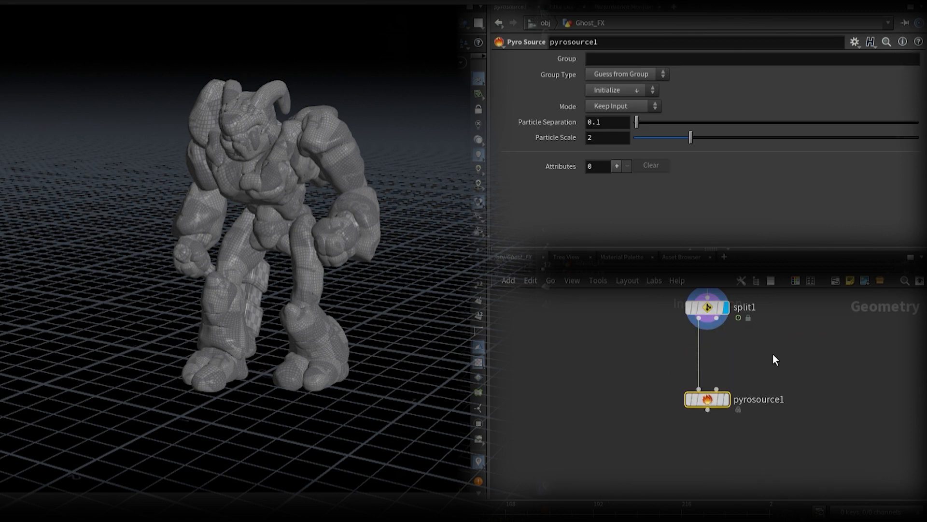
# Step: Add a Time Shift node on the split's second output and connect it to the Pyro Source's second input
pyautogui.press('Return')
pyautogui.click(772, 355)
pyautogui.moveTo(768, 343); pyautogui.dragTo(730, 322)
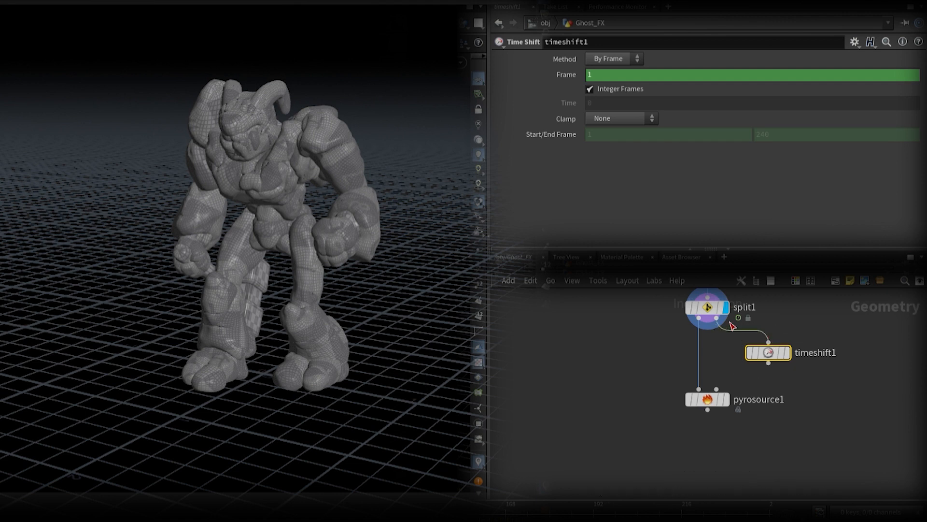
pyautogui.moveTo(768, 363); pyautogui.dragTo(717, 389)
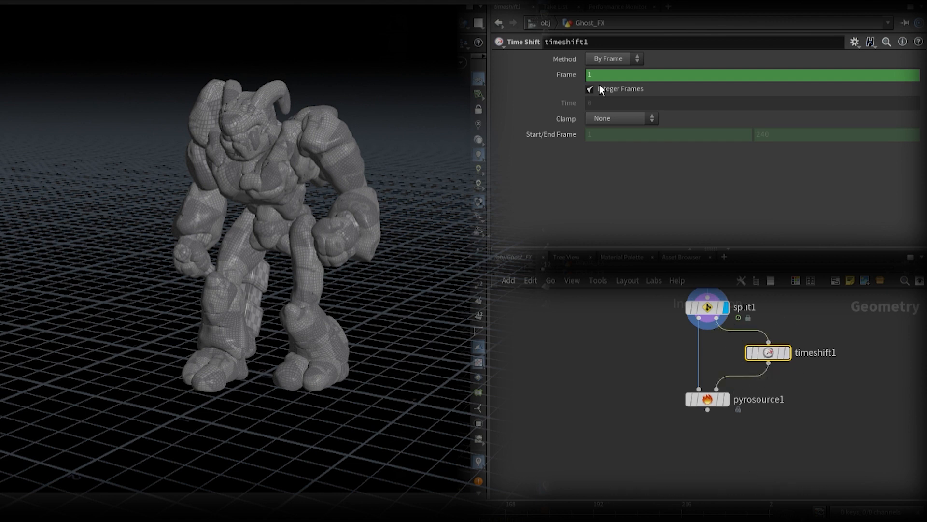
pyautogui.click(627, 229)
# Step: Display the Pyro Source node, set its mode to Surface Scatter and initialize it with density and temperature attributes
pyautogui.click(711, 398)
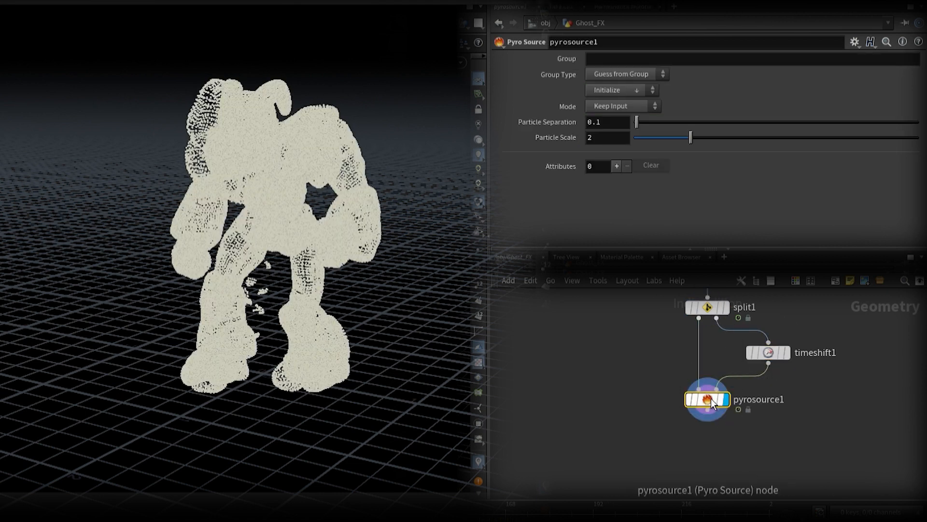
pyautogui.click(643, 120)
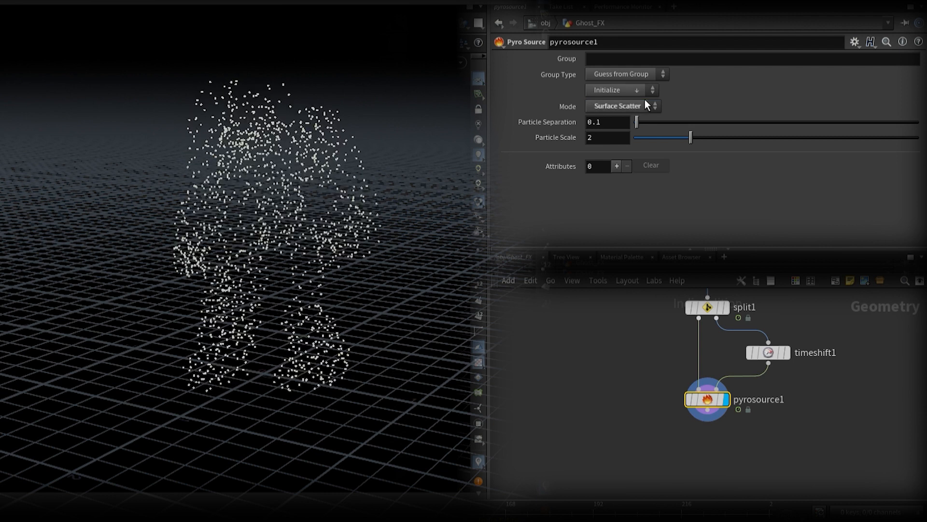
pyautogui.click(642, 93)
pyautogui.click(640, 127)
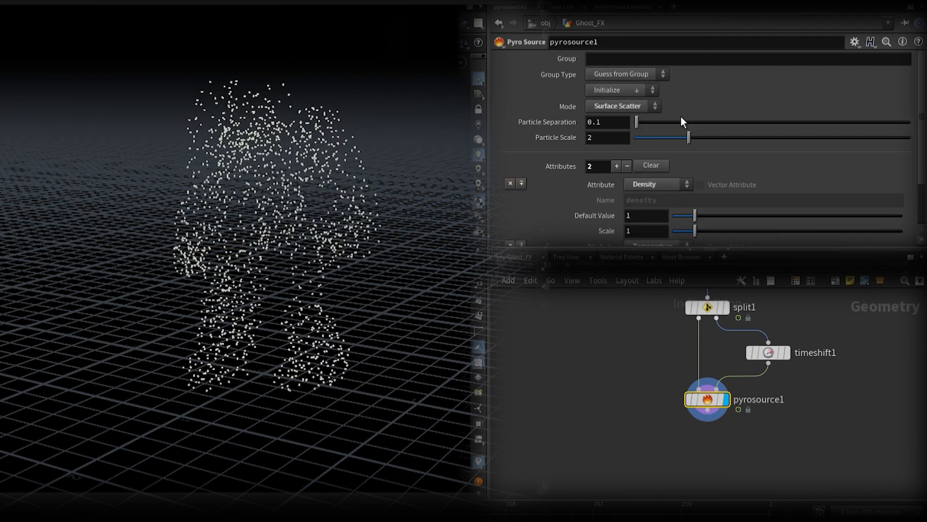
pyautogui.scroll(-3, 729, 144)
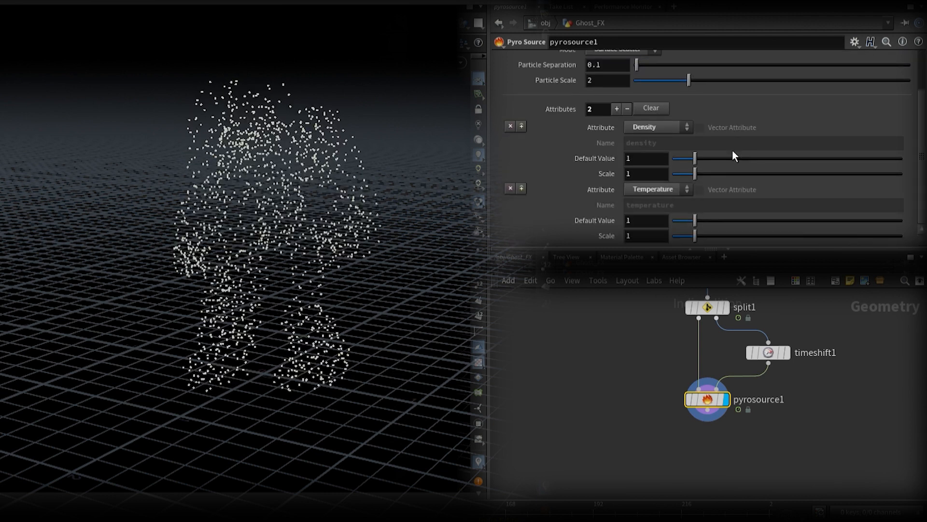
pyautogui.scroll(3, 732, 150)
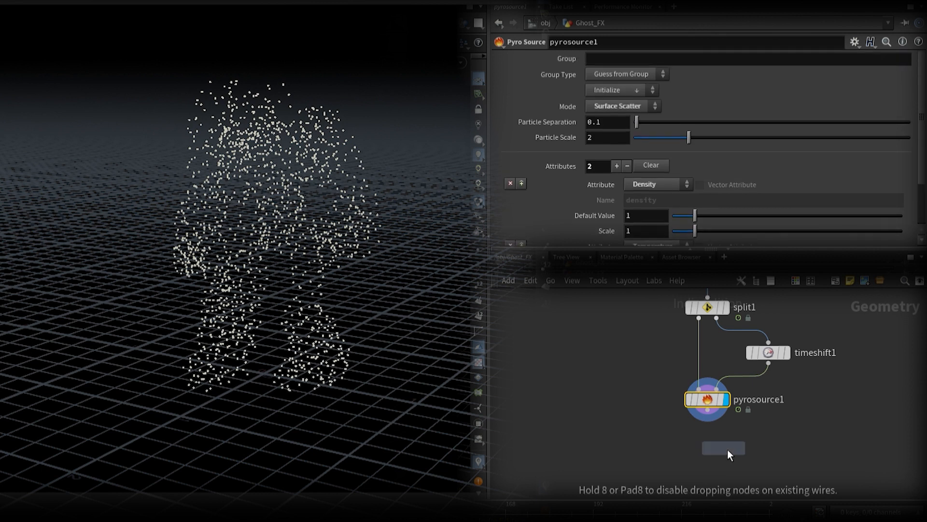
# Step: Add a Group Create node after the Pyro Source, name it Surface_GRP and set its group name to $OS
pyautogui.click(727, 449)
pyautogui.click(733, 445)
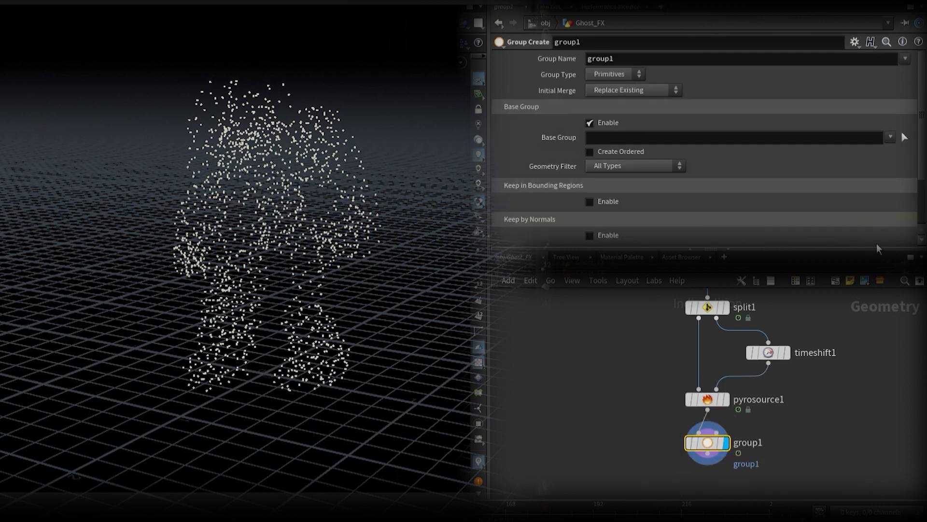
pyautogui.doubleClick(732, 445)
pyautogui.write('Surface_GRP')
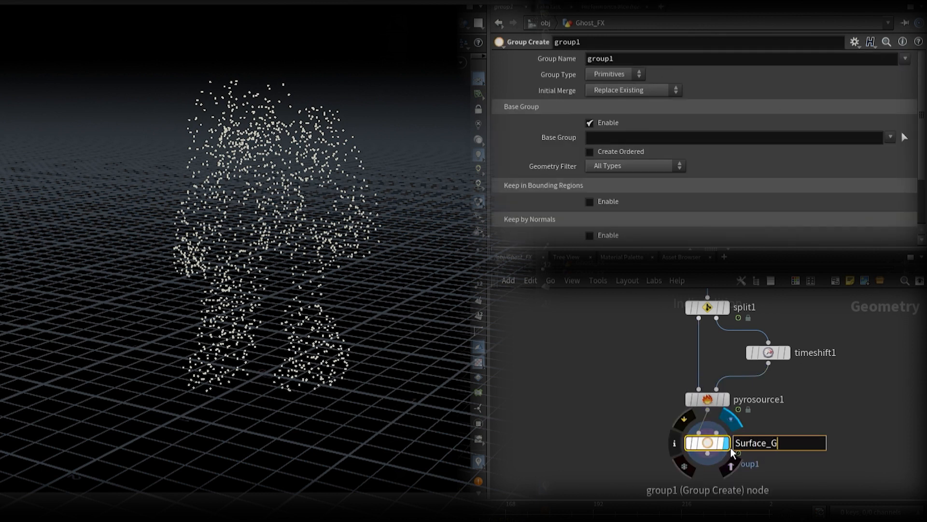
pyautogui.press('Return')
pyautogui.moveTo(620, 60); pyautogui.dragTo(566, 68)
pyautogui.write('$OS')
pyautogui.press('Return')
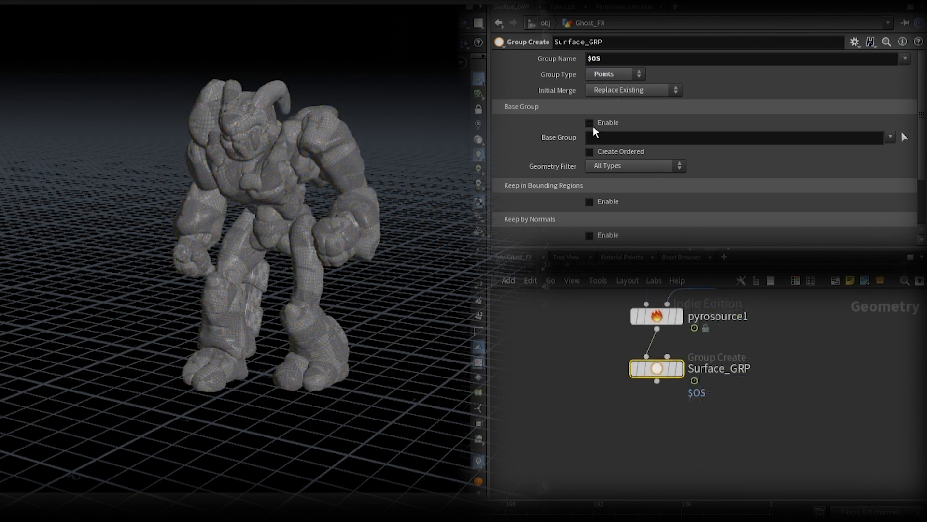
# Step: Disable the base group on Surface_GRP, enable Keep by Normals and display the node
pyautogui.click(589, 123)
pyautogui.scroll(-1, 569, 129)
pyautogui.click(597, 171)
pyautogui.scroll(-1, 701, 154)
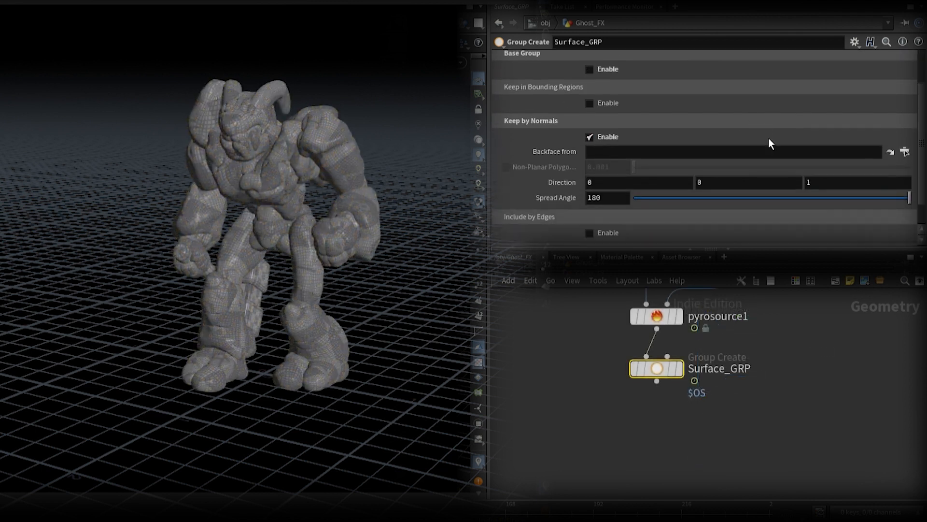
pyautogui.click(681, 369)
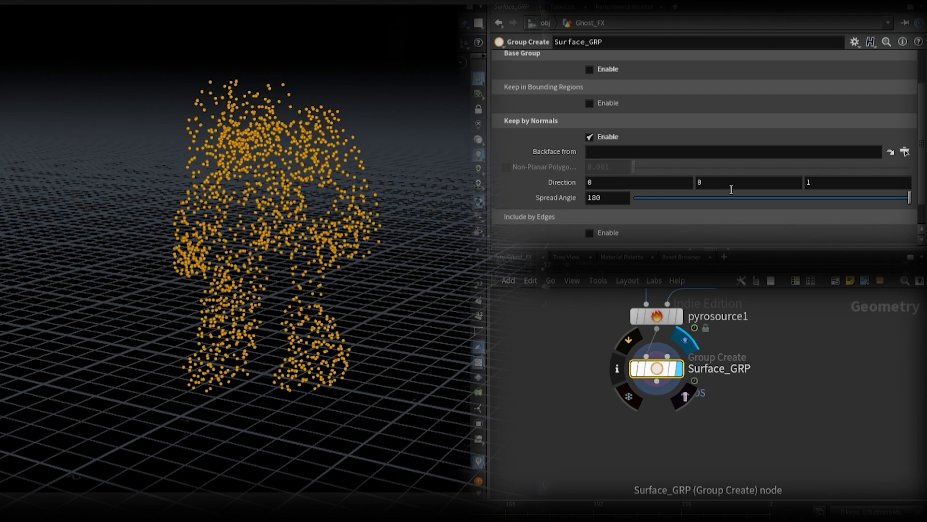
# Step: Set the normals direction to 0, 1, 0.5 and the spread angle to 33.6 on Surface_GRP
pyautogui.moveTo(725, 184); pyautogui.dragTo(656, 195)
pyautogui.write('1')
pyautogui.press('Return')
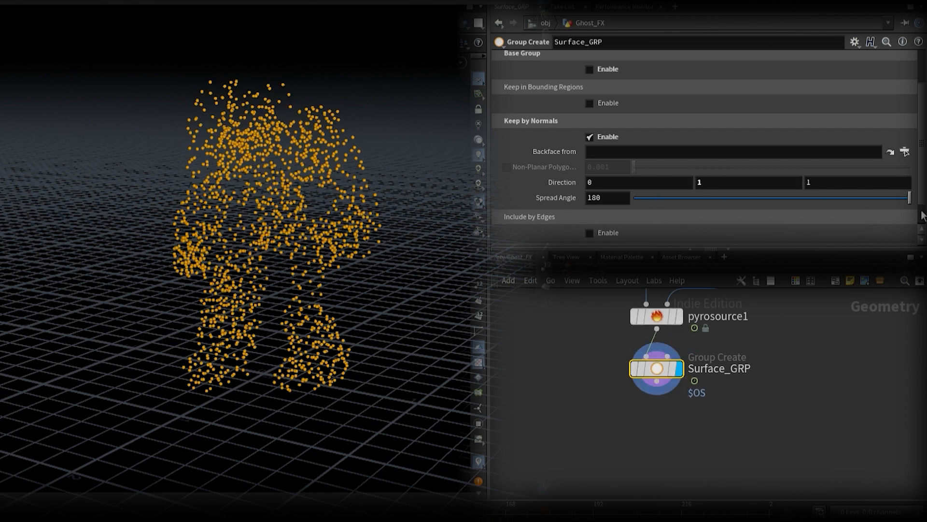
pyautogui.moveTo(910, 198); pyautogui.dragTo(719, 199)
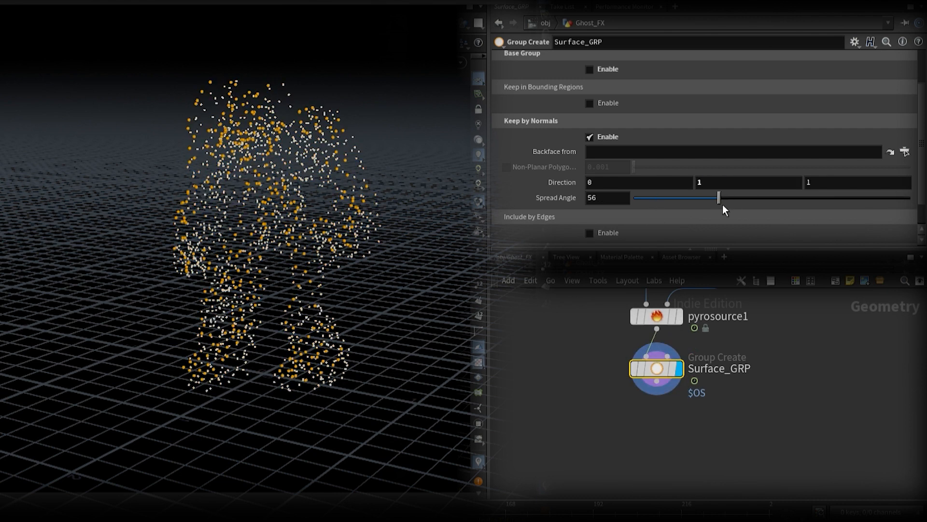
pyautogui.click(693, 197)
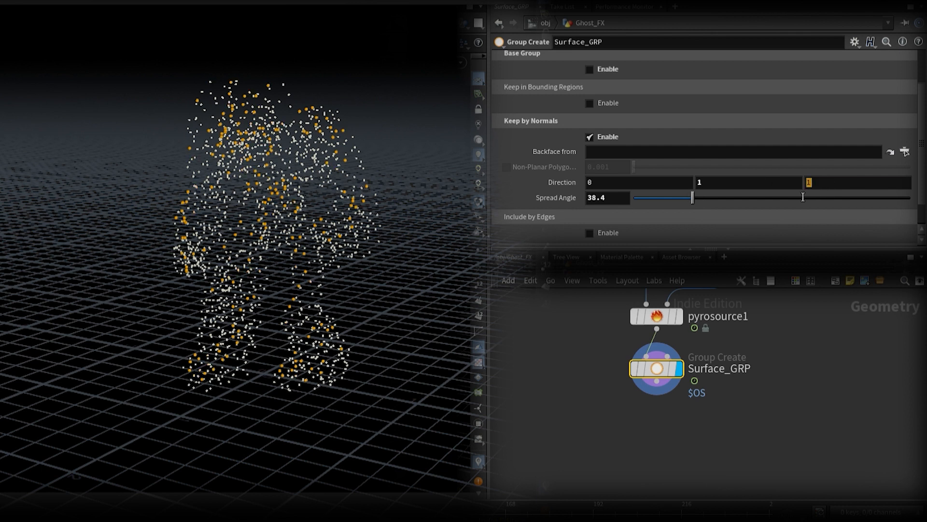
pyautogui.write('0.5')
pyautogui.press('Return')
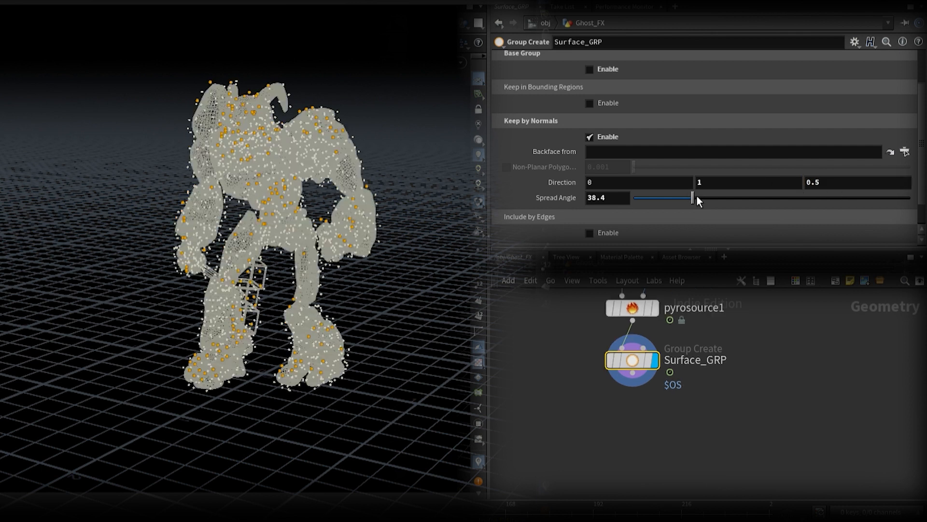
pyautogui.moveTo(693, 197); pyautogui.dragTo(690, 197)
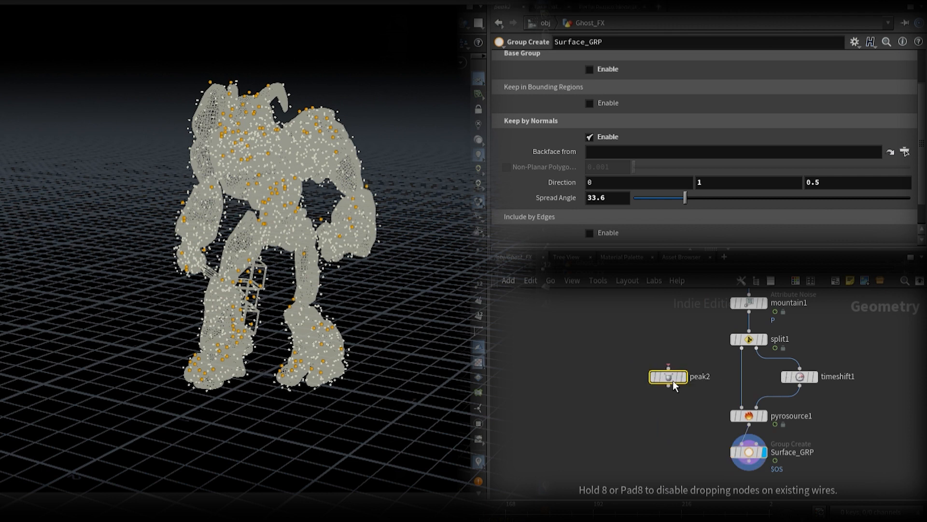
# Step: Connect the new peak2 node to the split's first output and set its distance to -ch("../peak1/dist")
pyautogui.moveTo(669, 366); pyautogui.dragTo(742, 348)
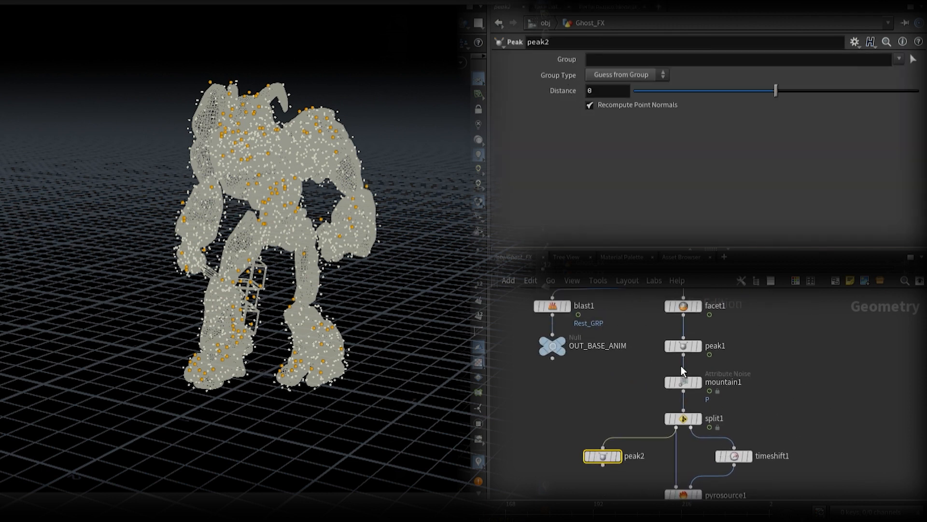
pyautogui.click(683, 346)
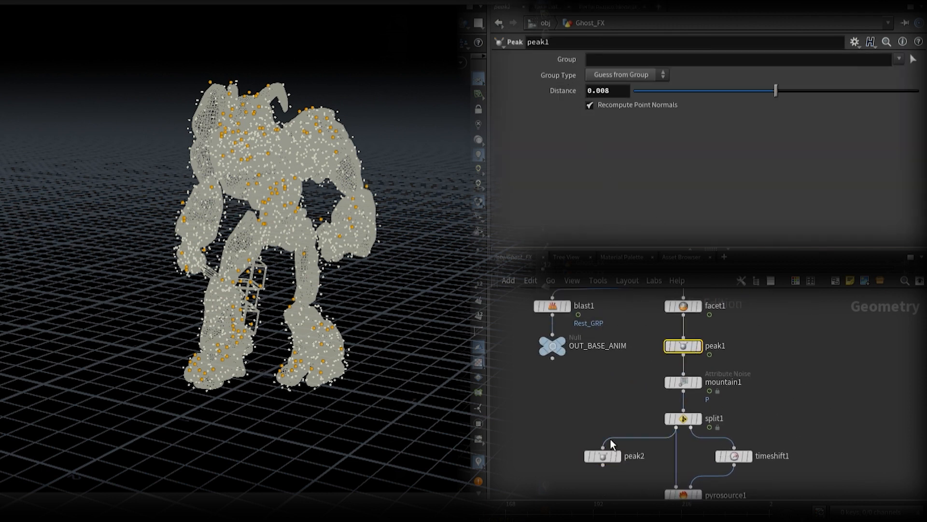
pyautogui.click(608, 455)
pyautogui.rightClick(564, 91)
pyautogui.click(627, 212)
pyautogui.click(588, 90)
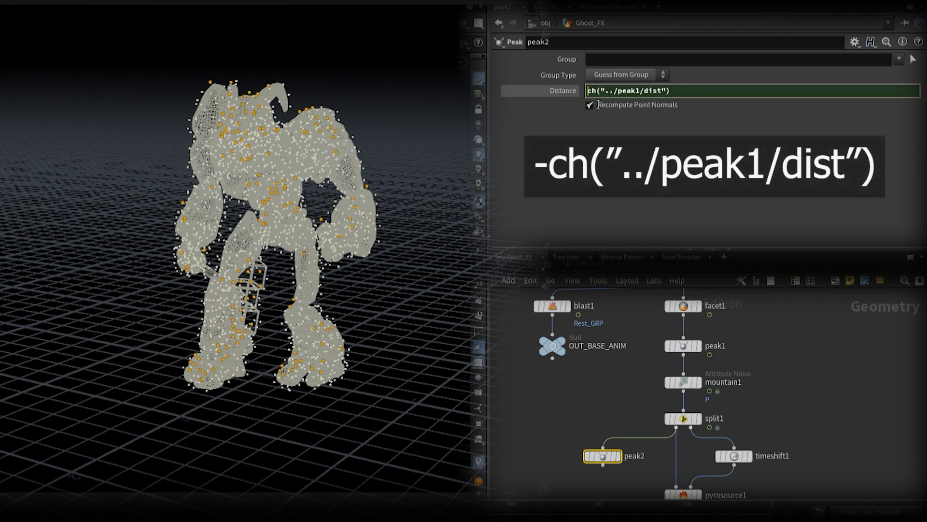
pyautogui.write('-')
pyautogui.press('Return')
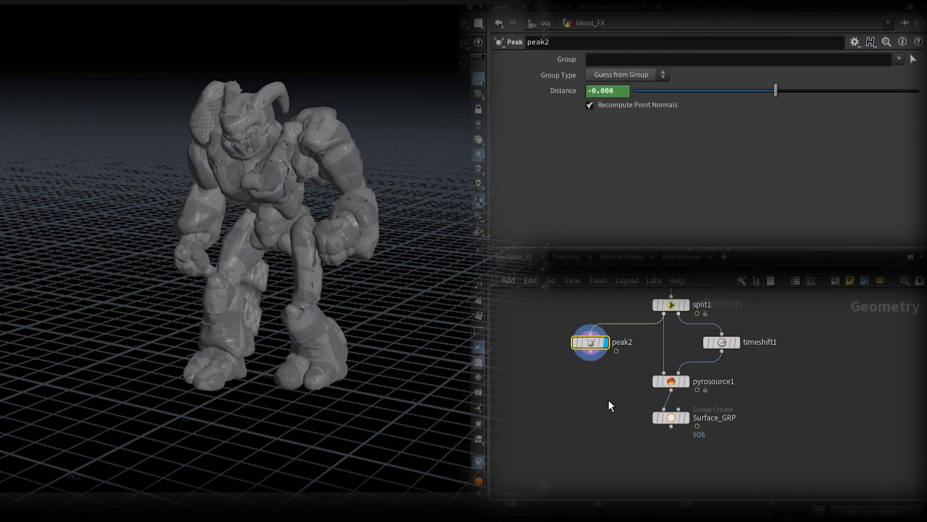
# Step: Add a Trail node after peak2, display it and change its result type
pyautogui.press('Return')
pyautogui.click(597, 358)
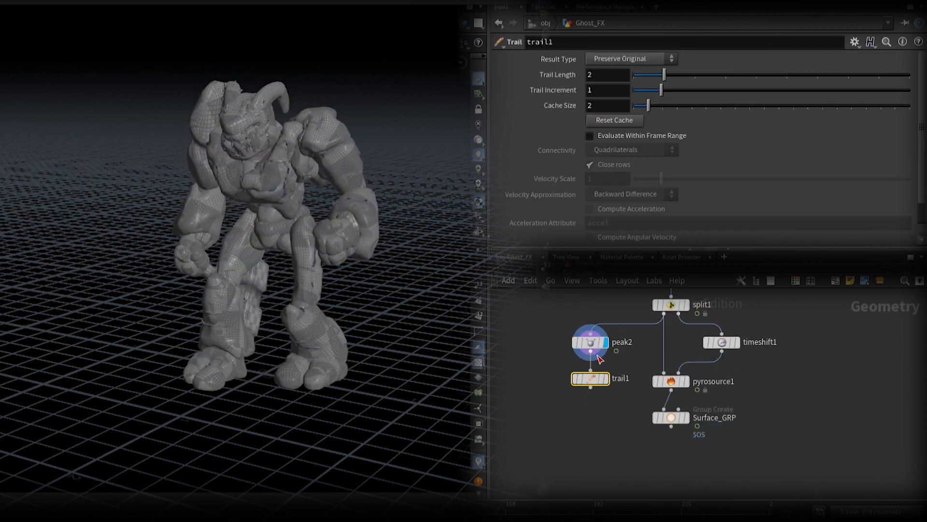
pyautogui.click(655, 65)
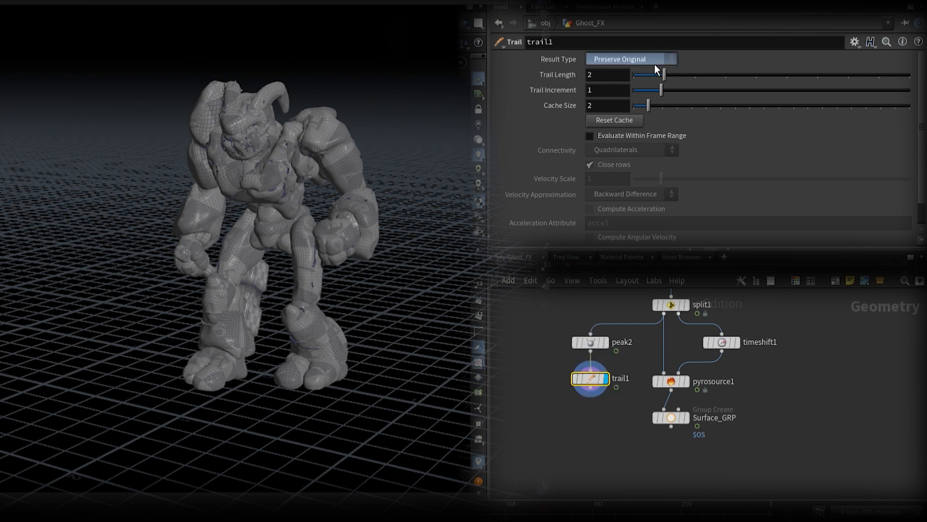
pyautogui.click(648, 100)
# Step: Add a Null node after the trail node and name it OUT_BASE_GEO
pyautogui.press('Return')
pyautogui.click(598, 410)
pyautogui.click(623, 419)
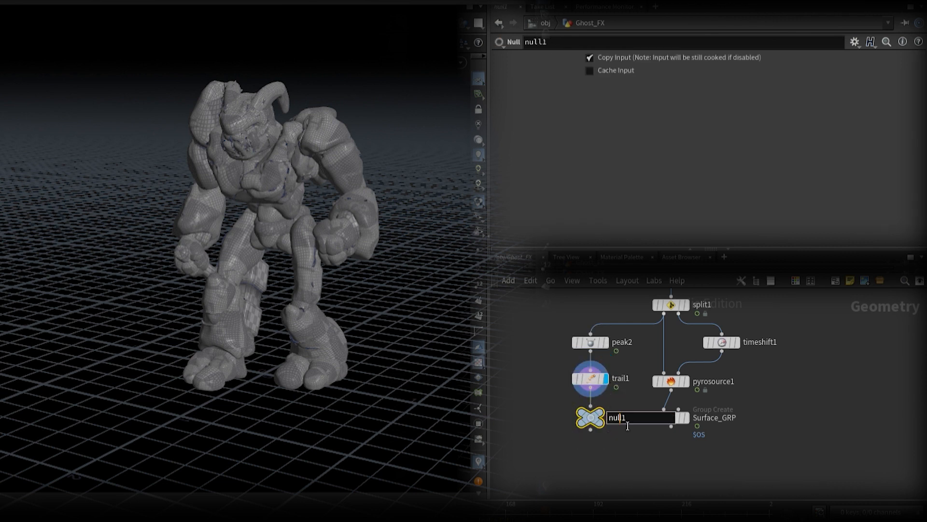
pyautogui.moveTo(627, 420); pyautogui.dragTo(602, 422)
pyautogui.write('OUT_BASE_GEO')
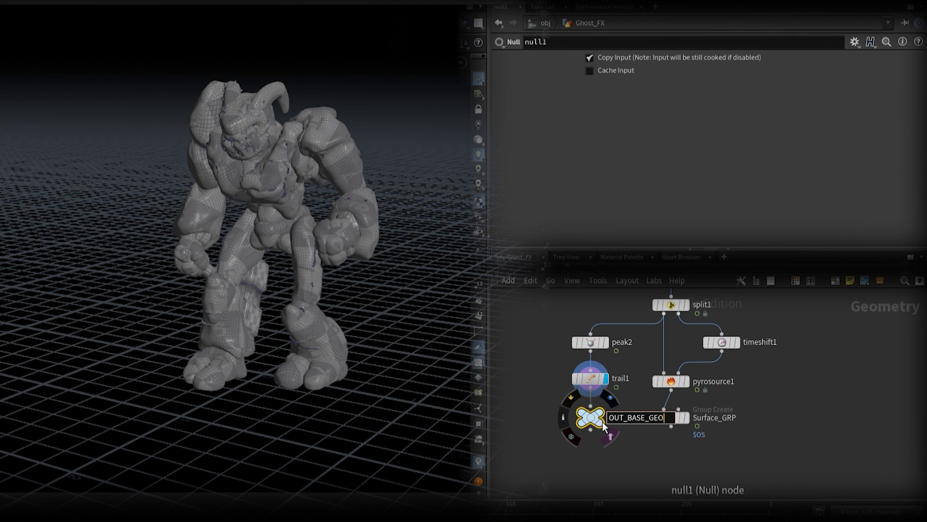
pyautogui.press('Return')
pyautogui.press('Return')
# Step: Add a VDB from Polygons node after OUT_BASE_GEO, display it and set its voxel size to 0.015
pyautogui.click(593, 468)
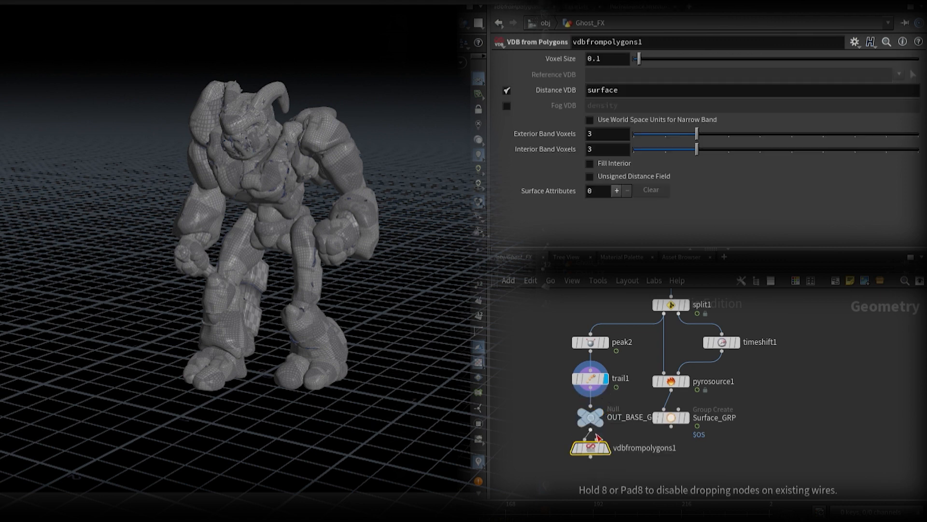
pyautogui.click(607, 458)
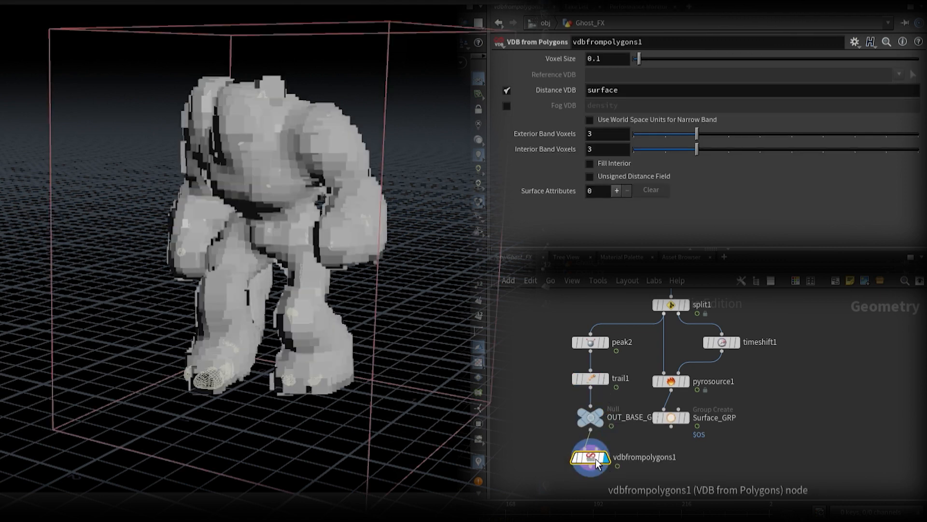
pyautogui.moveTo(571, 112); pyautogui.dragTo(108, 91)
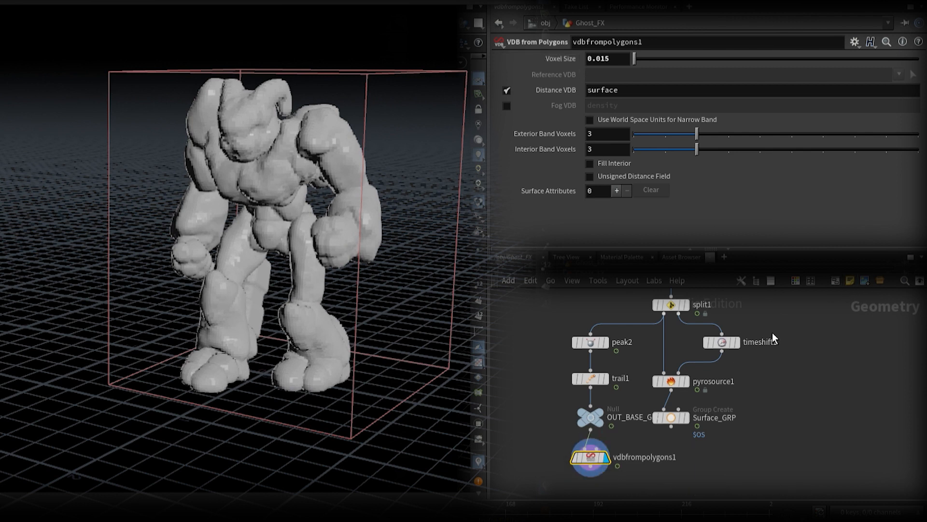
# Step: Colour the VDB from Polygons node purple and move the peak2 branch farther away from the Pyro Source branch
pyautogui.click(795, 283)
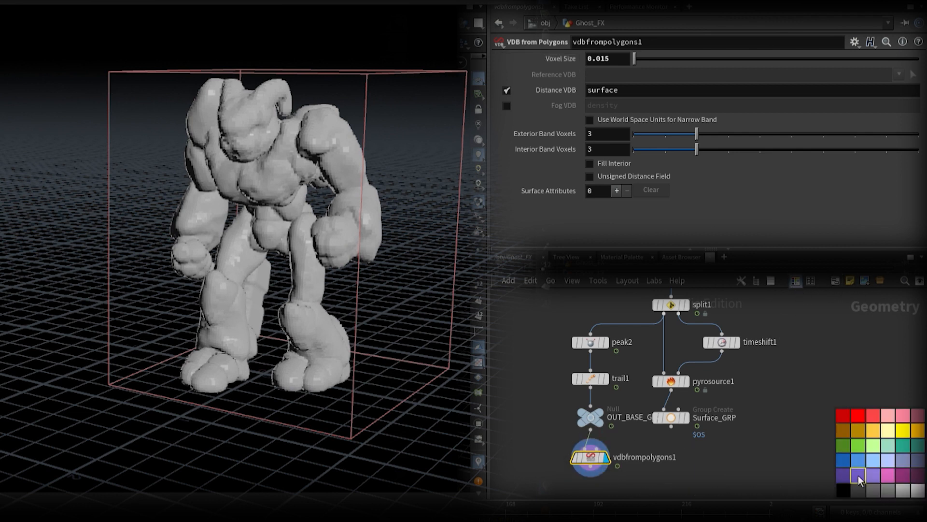
pyautogui.click(858, 475)
pyautogui.moveTo(572, 341); pyautogui.dragTo(552, 460)
pyautogui.click(796, 281)
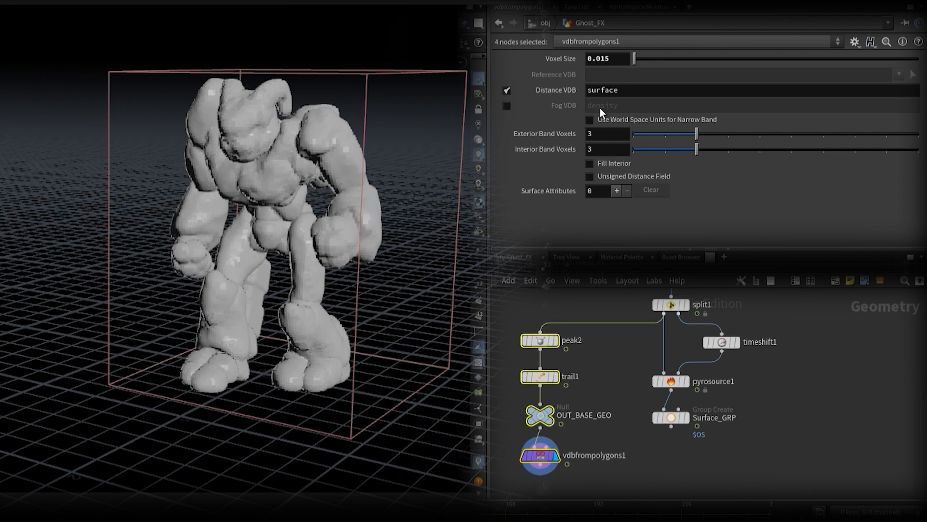
# Step: Link the Pyro Source node's particle separation to the voxel size of vdbfrompolygons1
pyautogui.click(681, 382)
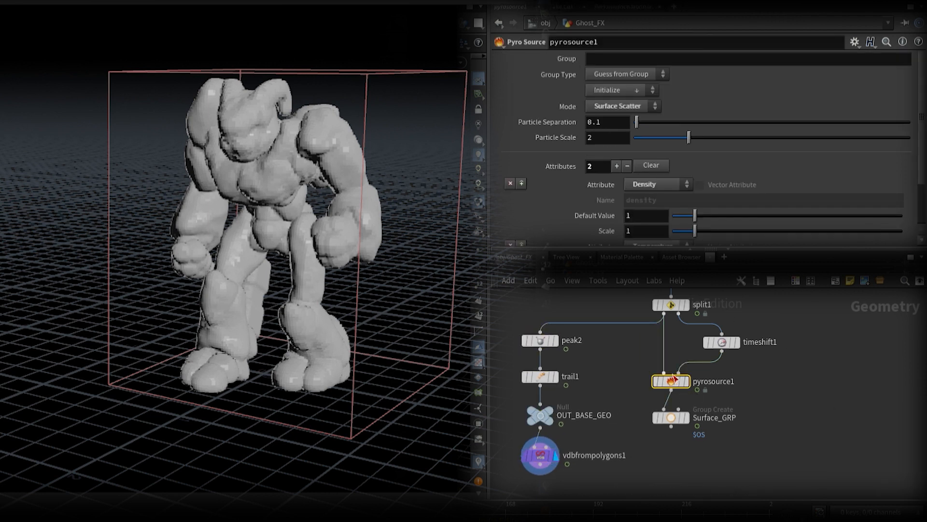
pyautogui.click(616, 246)
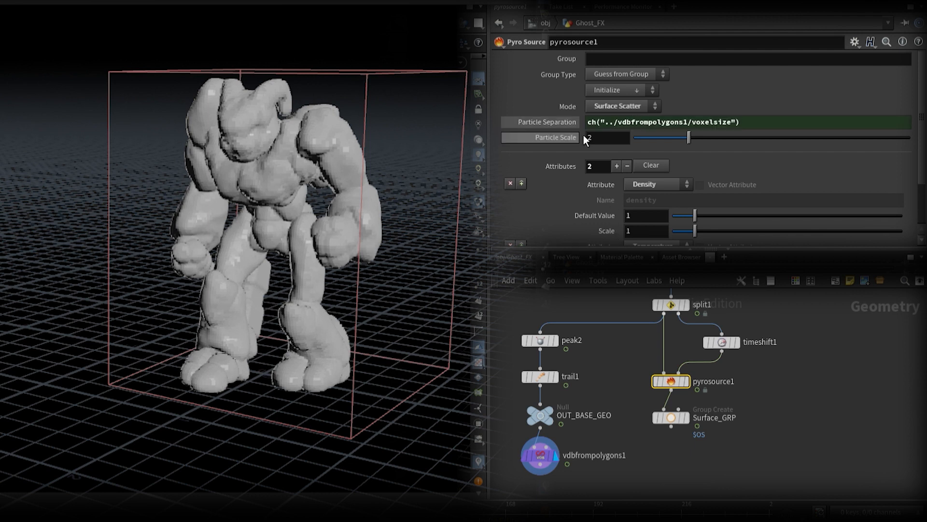
pyautogui.click(565, 124)
# Step: Add a Null node after vdbfrompolygons1, name it OUT_BASE_VDB and display it
pyautogui.moveTo(668, 474); pyautogui.dragTo(728, 397, button='middle')
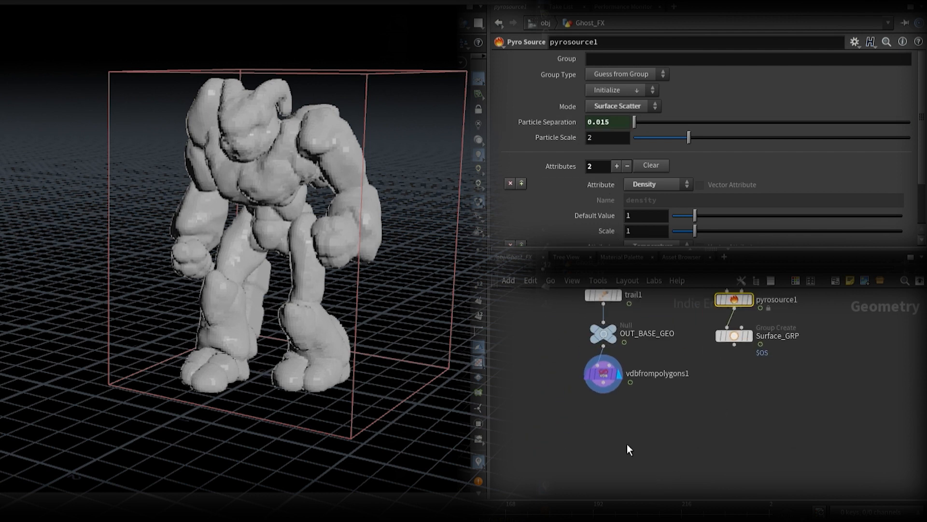
pyautogui.click(605, 413)
pyautogui.click(632, 415)
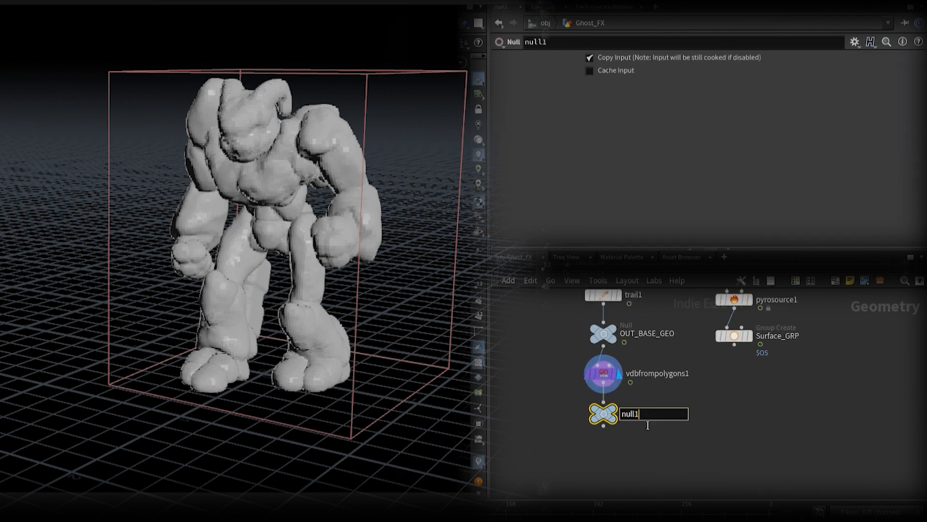
pyautogui.write('OUT_BASE')
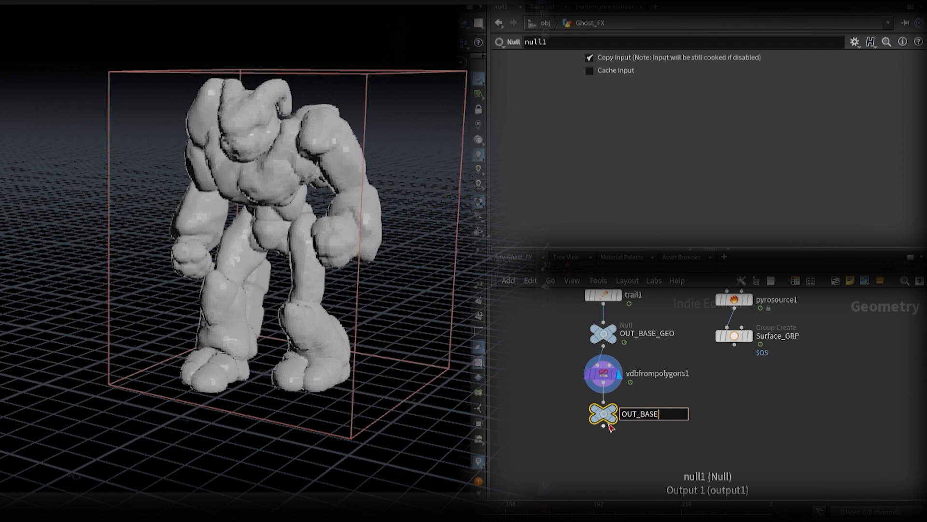
pyautogui.write('_VDB')
pyautogui.press('Return')
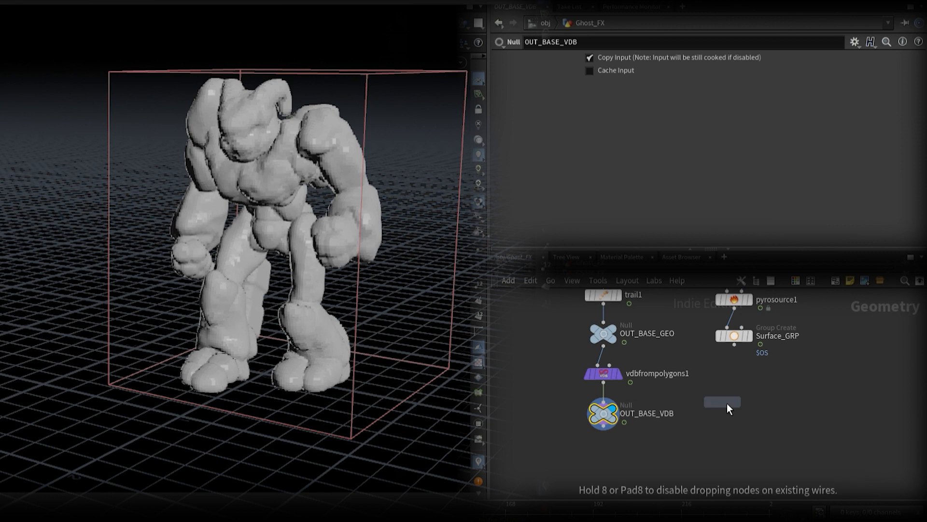
# Step: Add a Group Create node after Surface_GRP and name it Inside_GRP
pyautogui.click(735, 375)
pyautogui.doubleClick(767, 374)
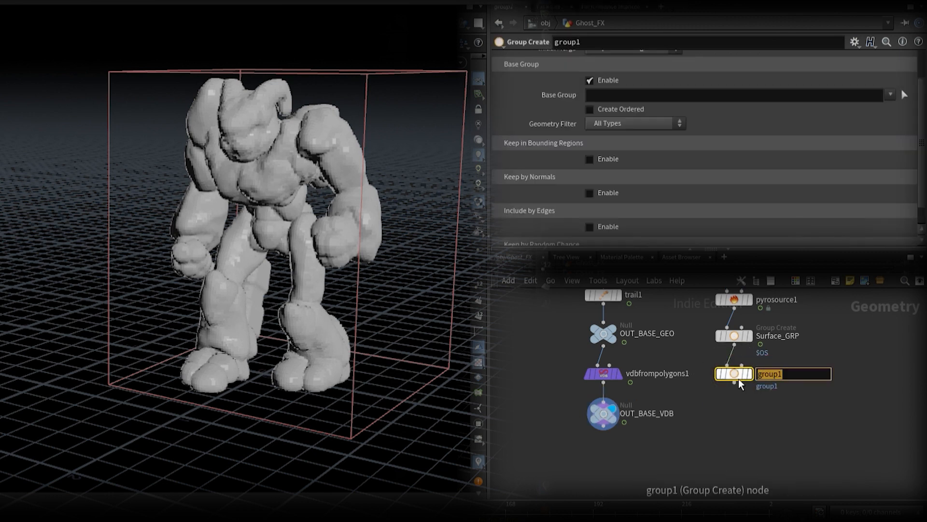
pyautogui.write('Inside_GRP')
pyautogui.press('Return')
# Step: Set the Inside_GRP node's group name to $OS and its group type to Points
pyautogui.scroll(2, 677, 240)
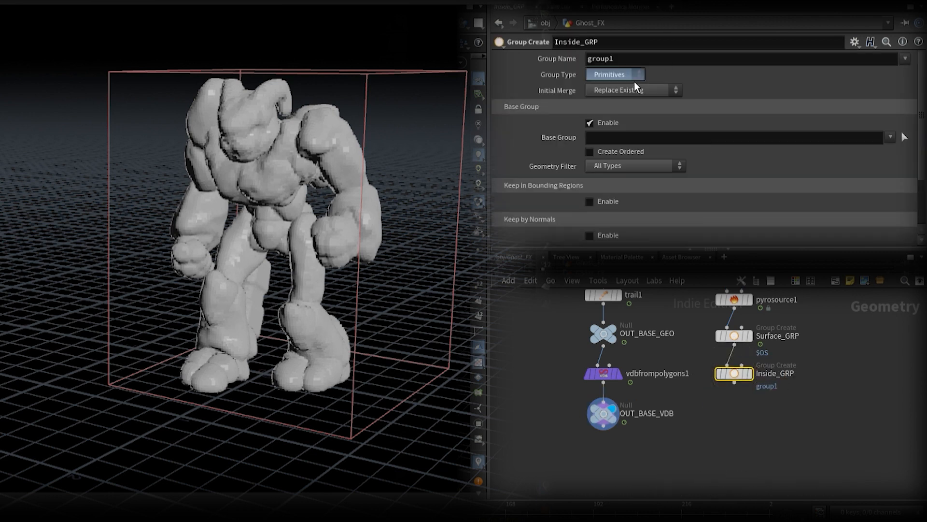
pyautogui.doubleClick(598, 58)
pyautogui.write('$OS')
pyautogui.press('Return')
# Step: Disable the base group on Inside_GRP and enable Keep in Bounding Regions
pyautogui.scroll(-1, 627, 130)
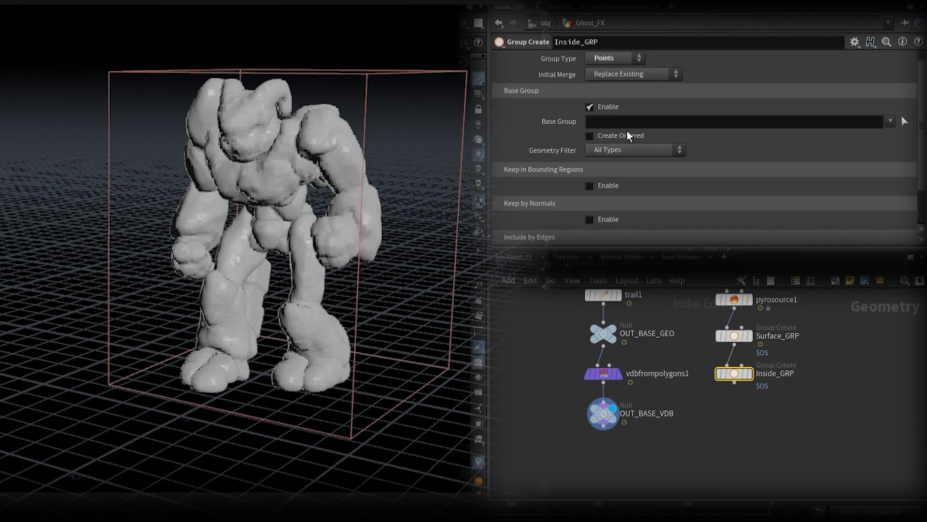
pyautogui.click(590, 106)
pyautogui.click(595, 140)
pyautogui.click(712, 154)
pyautogui.click(701, 180)
# Step: Wire vdbfrompolygons1 into Inside_GRP's second input and set the bounding type to Bounding Volume (points or vertices only)
pyautogui.moveTo(742, 365); pyautogui.dragTo(637, 385)
pyautogui.moveTo(741, 376); pyautogui.dragTo(740, 417)
pyautogui.click(715, 156)
pyautogui.click(713, 167)
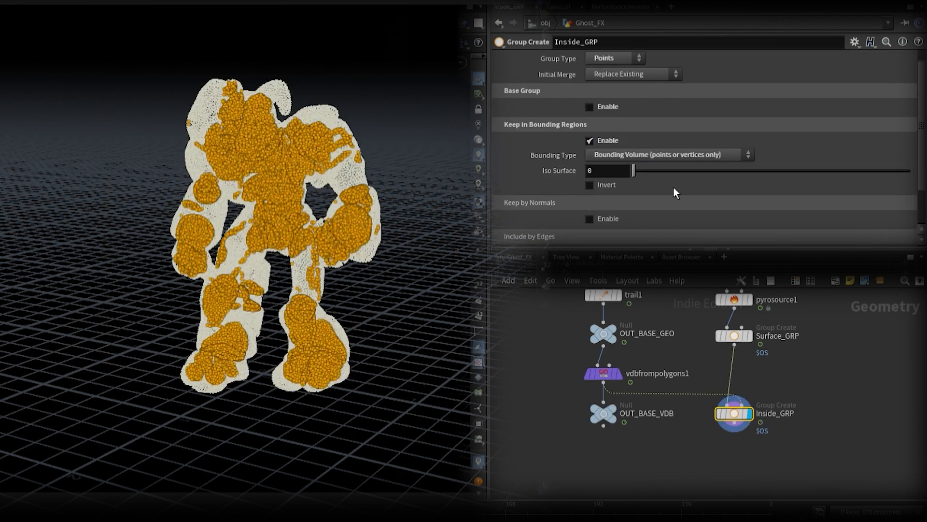
# Step: Add a Blast node after Inside_GRP, display it and set it to delete everything except Surface_GRP
pyautogui.press('Return')
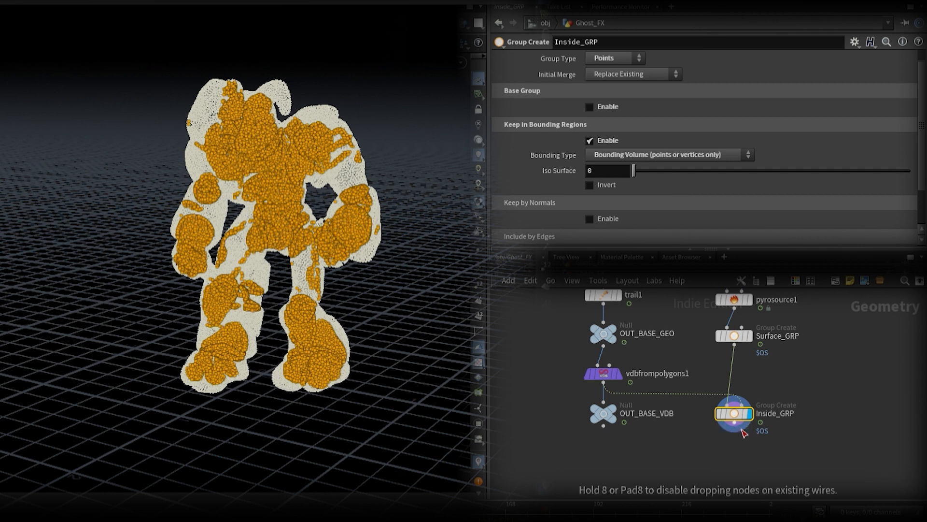
pyautogui.click(743, 445)
pyautogui.click(748, 450)
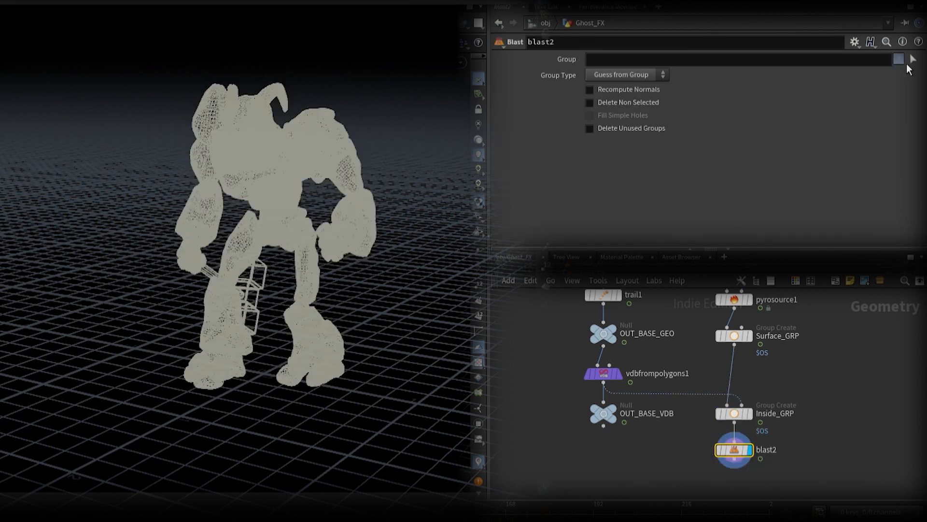
pyautogui.click(901, 97)
pyautogui.click(593, 103)
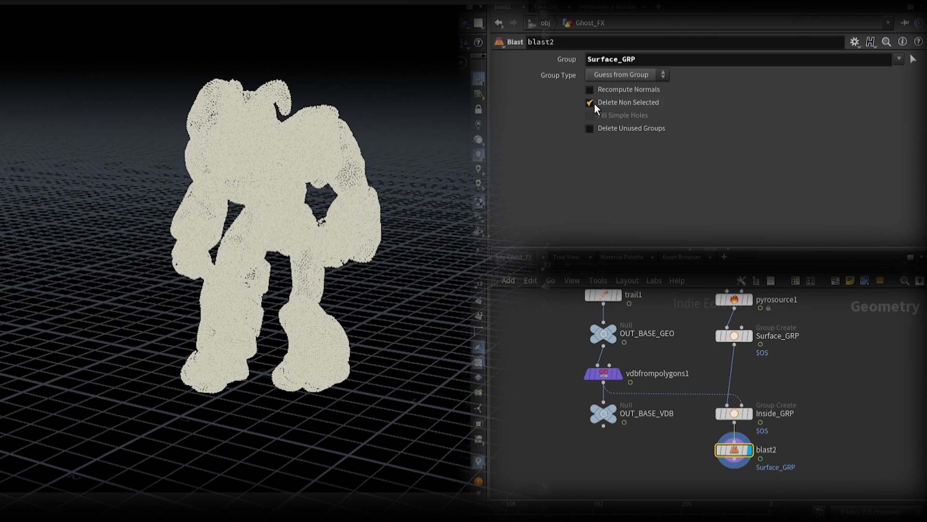
pyautogui.click(749, 451)
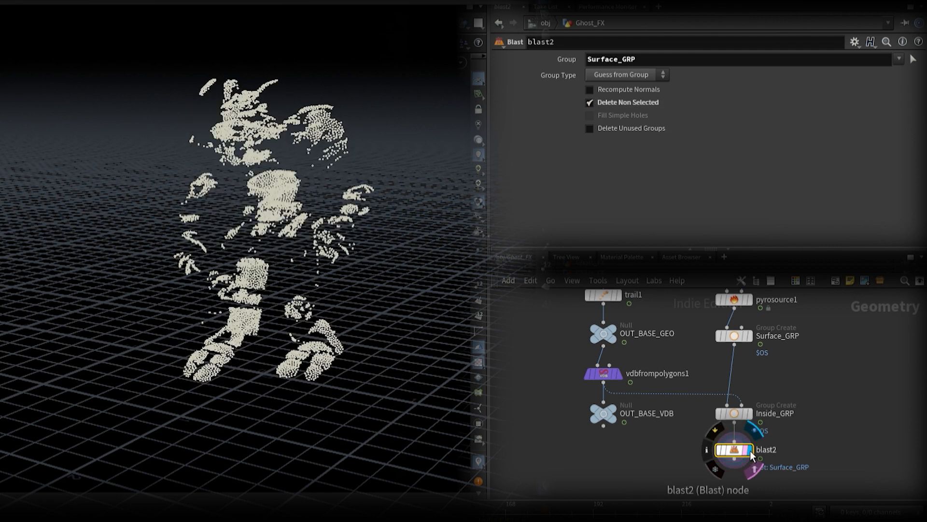
# Step: Add a second Blast node after blast2, display it and set its group to Inside_GRP
pyautogui.moveTo(813, 451); pyautogui.dragTo(808, 356, button='middle')
pyautogui.press('Tab')
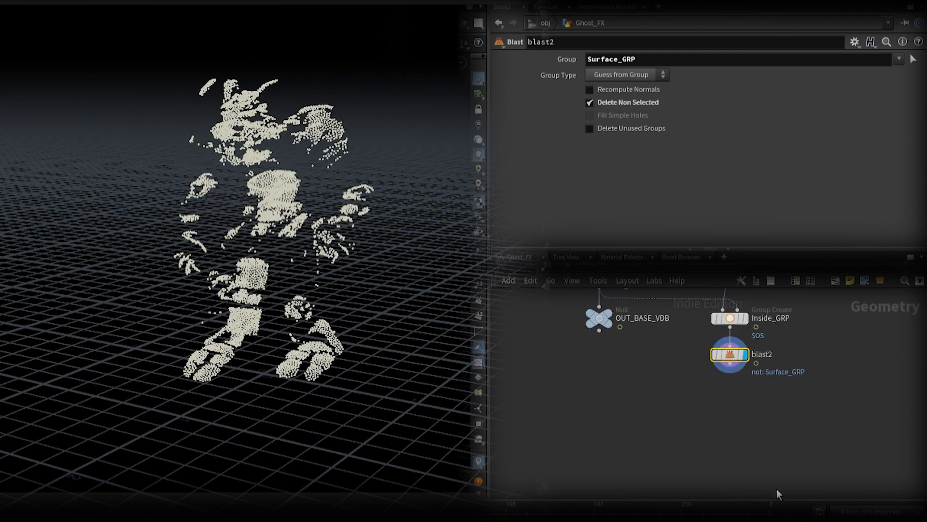
pyautogui.click(777, 490)
pyautogui.click(735, 390)
pyautogui.click(748, 392)
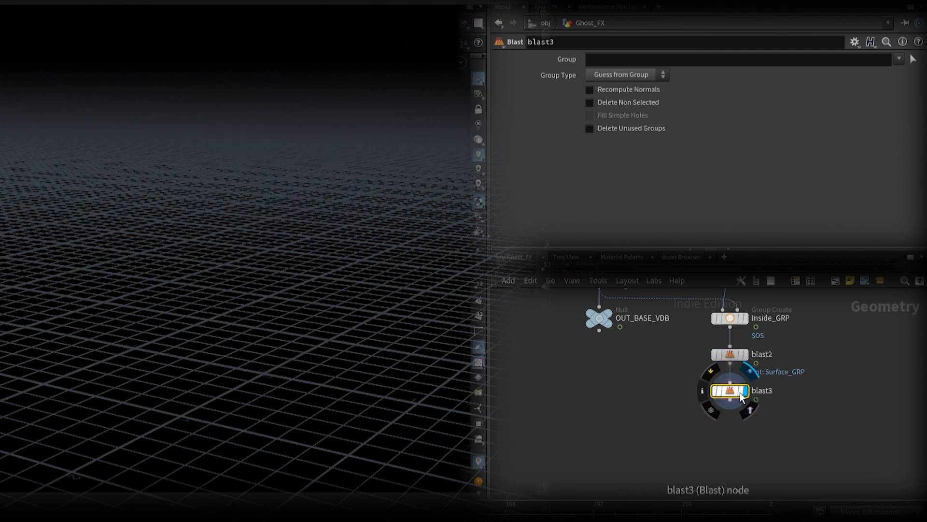
pyautogui.click(894, 78)
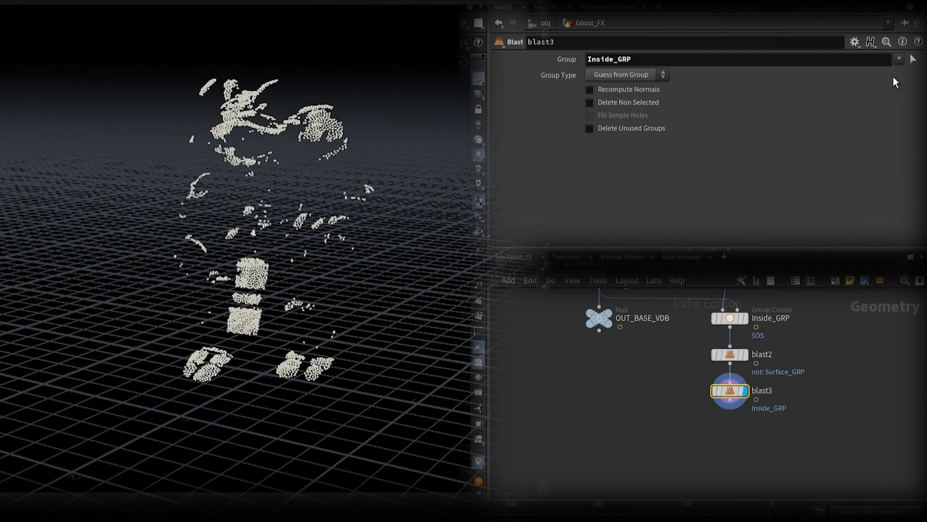
# Step: Add a Point Velocity node after blast3, display it and enable an added velocity of 0, 1, 0
pyautogui.moveTo(828, 445); pyautogui.dragTo(802, 392, button='middle')
pyautogui.press('Tab')
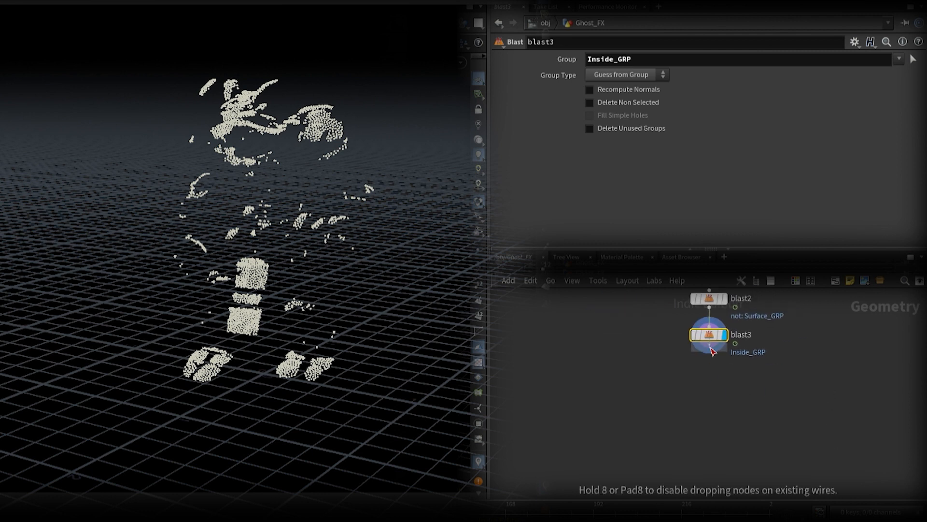
pyautogui.click(712, 371)
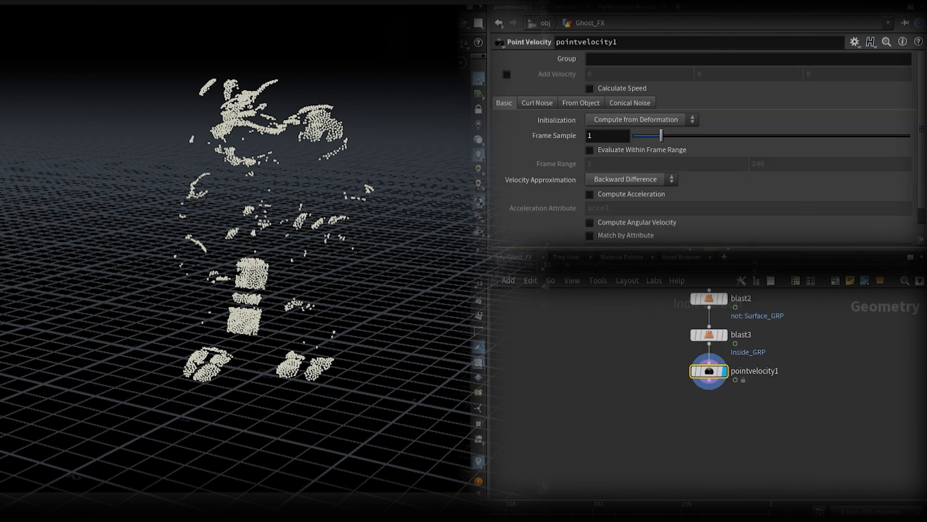
pyautogui.click(506, 74)
pyautogui.click(734, 77)
pyautogui.moveTo(733, 86); pyautogui.dragTo(703, 90)
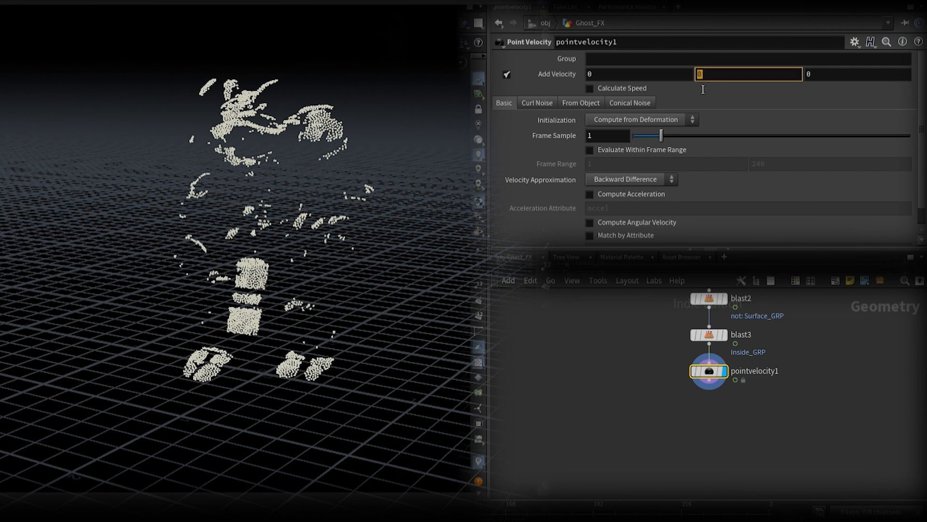
pyautogui.press('Return')
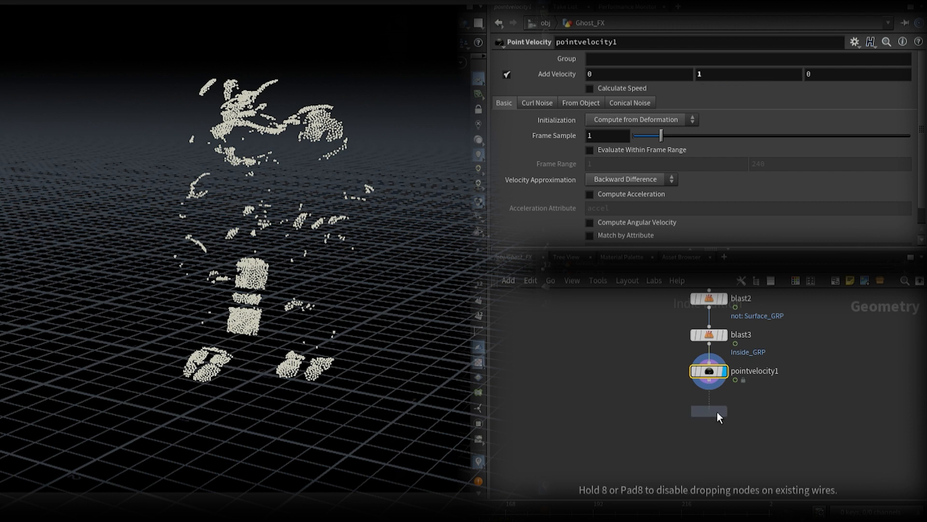
# Step: Add and display a Volume Rasterize Attributes node after pointvelocity1, linking its voxel size to that of vdbfrompolygons1
pyautogui.click(718, 410)
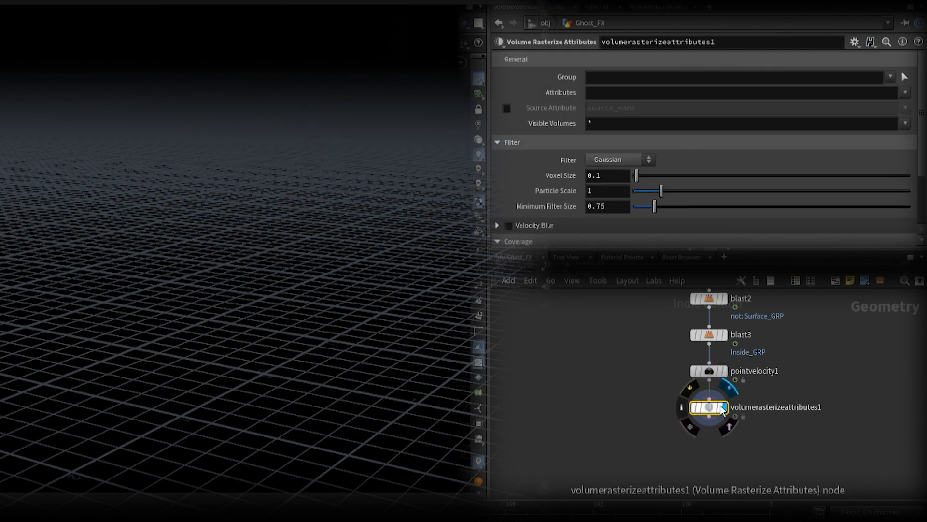
pyautogui.scroll(-3, 778, 154)
pyautogui.moveTo(620, 365); pyautogui.dragTo(700, 472, button='middle')
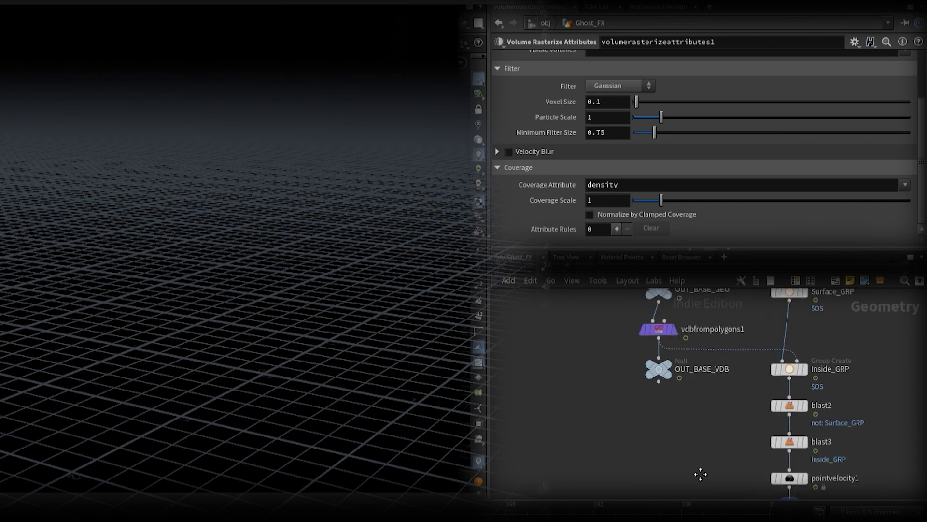
pyautogui.click(655, 330)
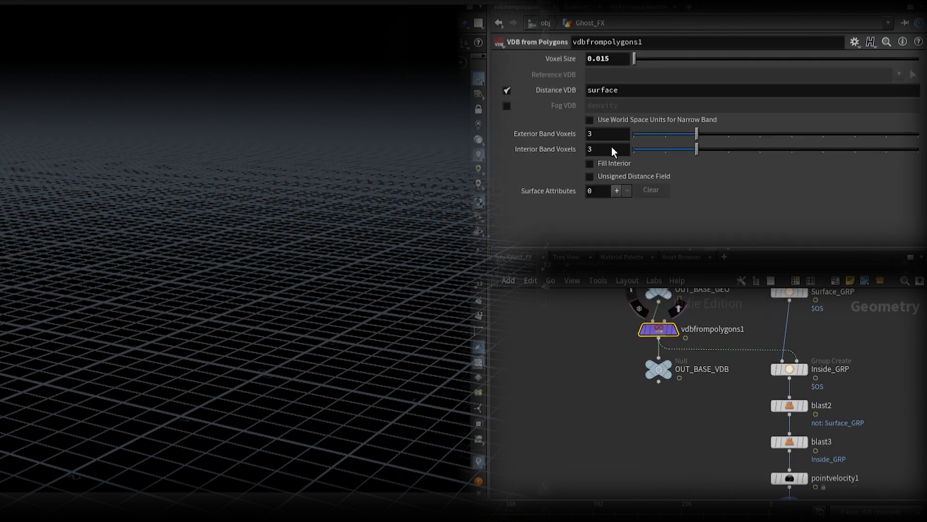
pyautogui.moveTo(739, 454); pyautogui.dragTo(665, 364, button='middle')
pyautogui.click(714, 424)
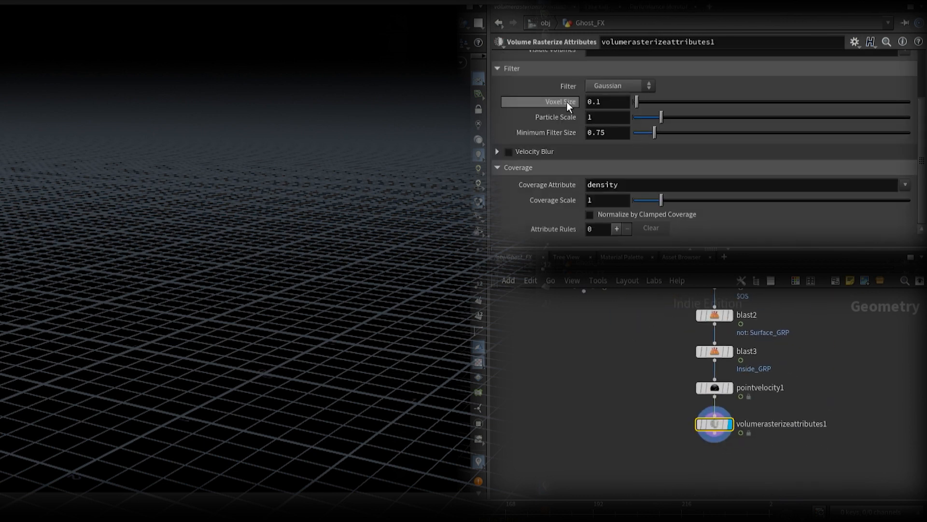
pyautogui.click(621, 230)
# Step: Choose the attributes to rasterize, including density and temperature, and enable Normalize by Clamped Coverage
pyautogui.scroll(3, 640, 141)
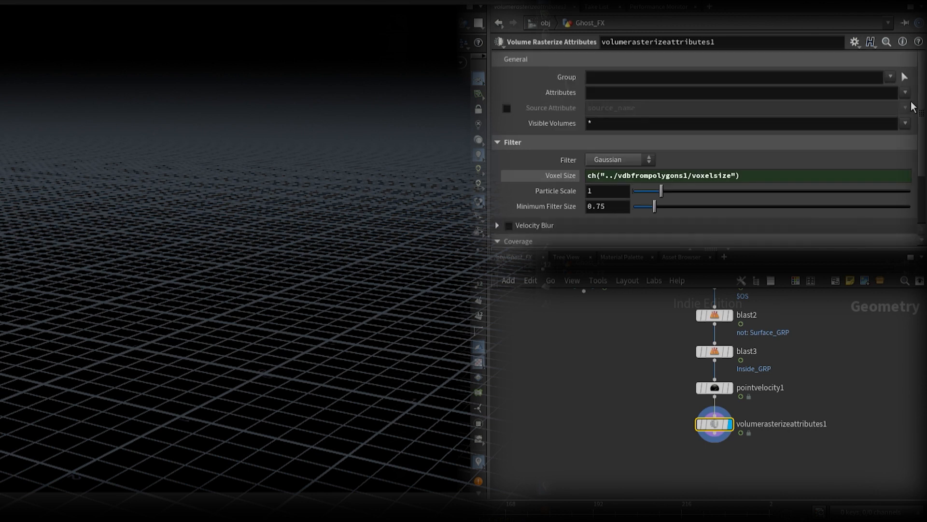
pyautogui.click(909, 98)
pyautogui.click(903, 134)
pyautogui.click(906, 94)
pyautogui.click(891, 167)
pyautogui.click(905, 94)
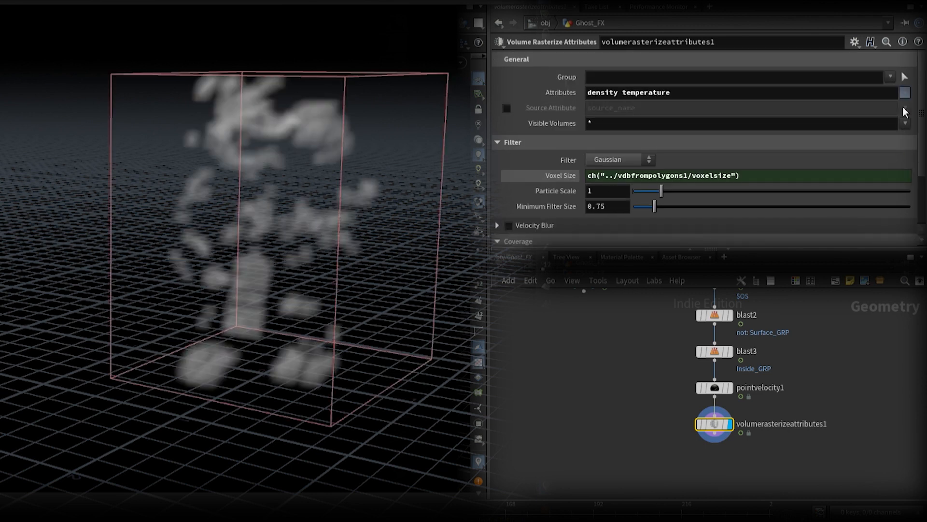
pyautogui.click(876, 193)
pyautogui.scroll(-4, 879, 177)
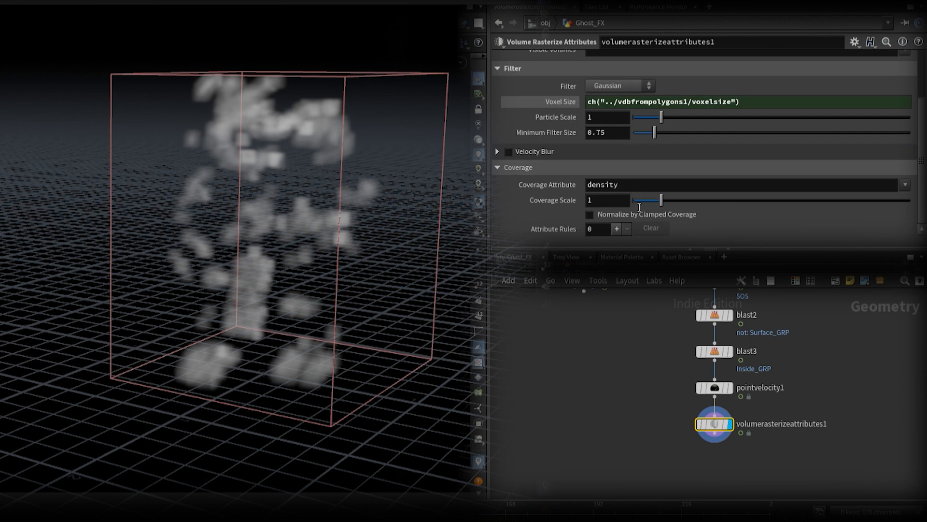
pyautogui.click(590, 215)
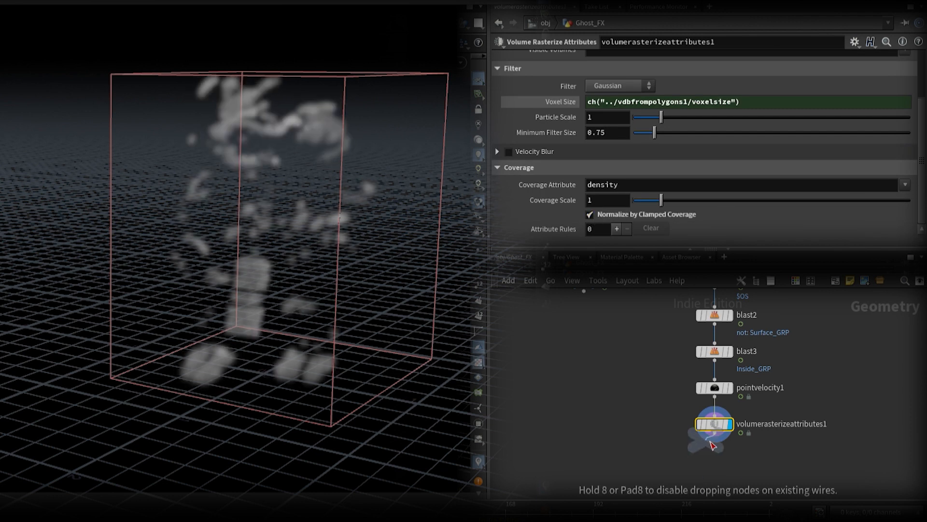
# Step: Add a Null node after volumerasterizeattributes1 and name it OUT_GHOST_SOURCE
pyautogui.click(715, 464)
pyautogui.click(758, 467)
pyautogui.moveTo(758, 467); pyautogui.dragTo(725, 468)
pyautogui.write('O')
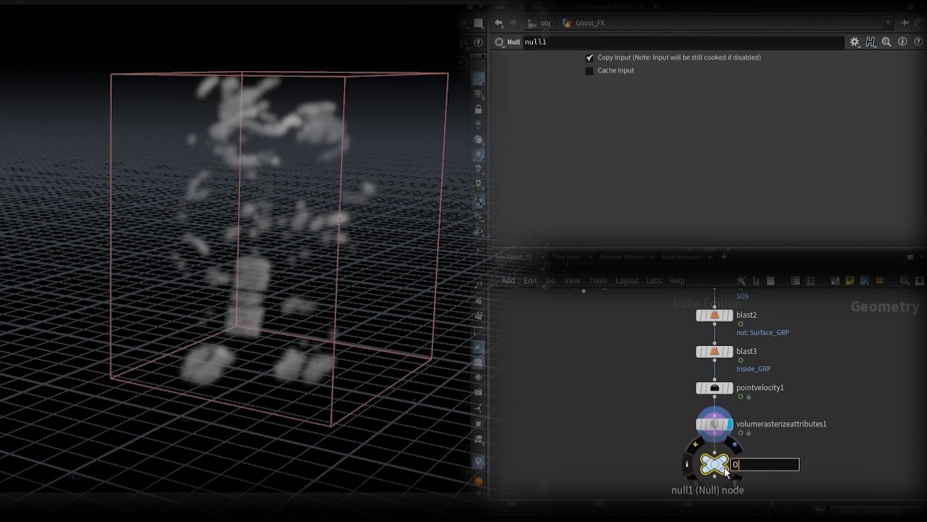
pyautogui.write('UT_GHOST_SOURCE')
pyautogui.press('Return')
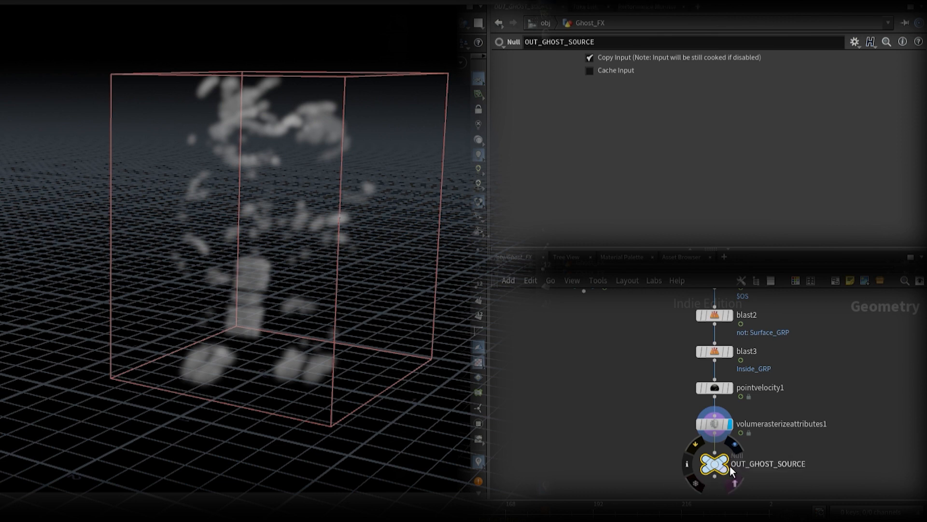
# Step: Add another VDB from Polygons node beside timeshift1 and connect it to split1's first output
pyautogui.moveTo(835, 369); pyautogui.dragTo(781, 483, button='middle')
pyautogui.moveTo(798, 383); pyautogui.dragTo(789, 503, button='middle')
pyautogui.press('Return')
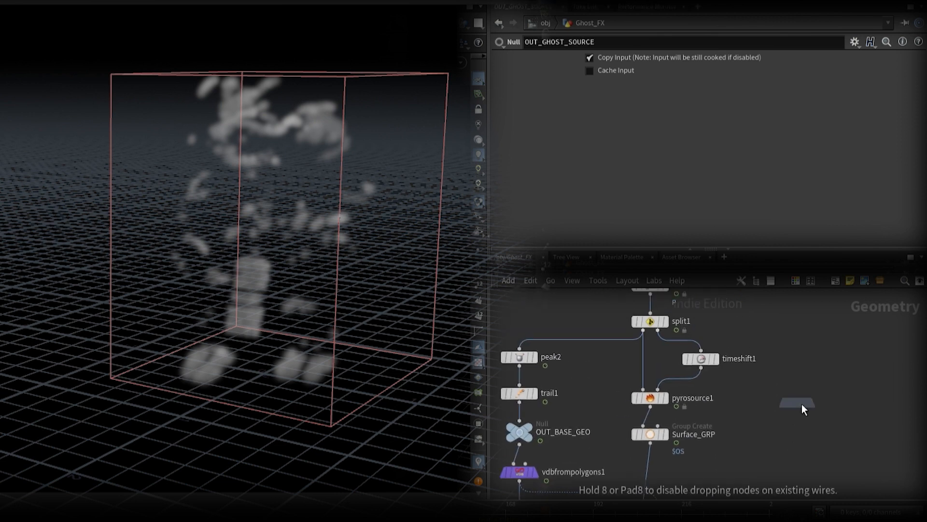
pyautogui.click(845, 361)
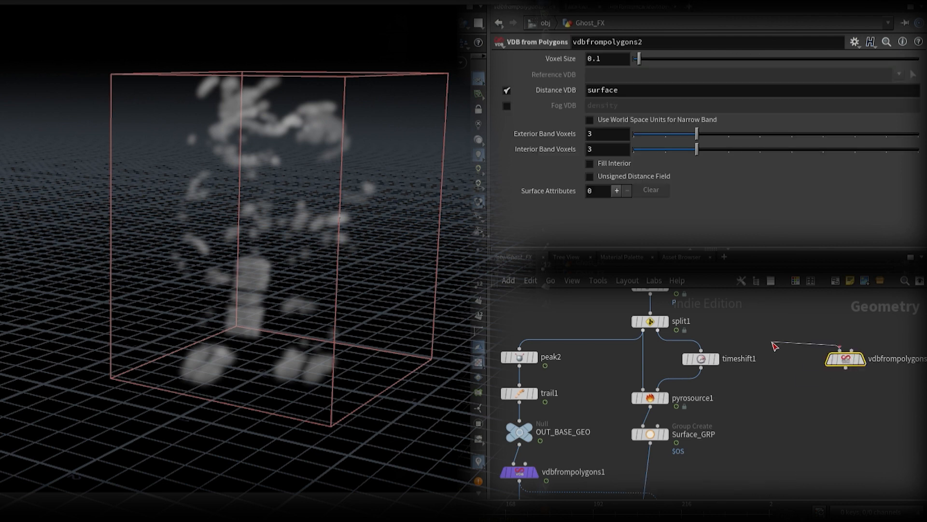
pyautogui.moveTo(840, 350); pyautogui.dragTo(645, 331)
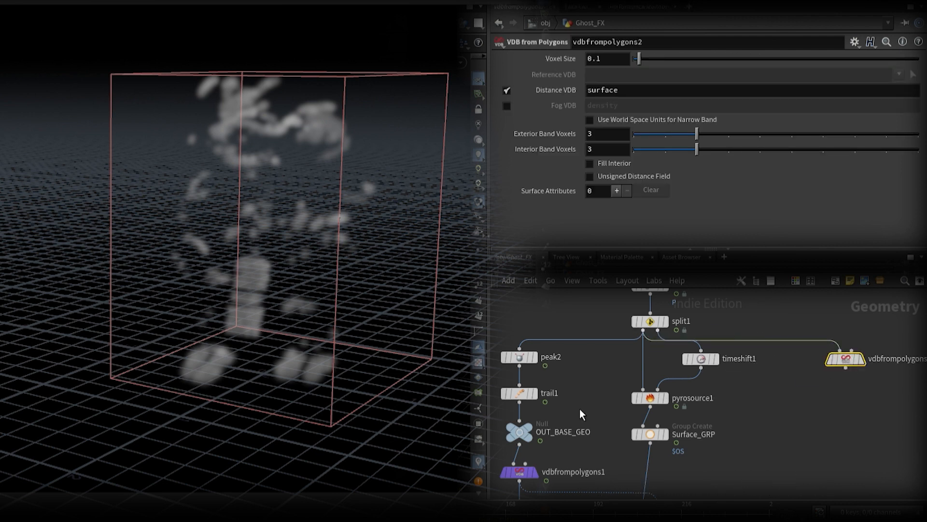
# Step: Set vdbfrompolygons2's voxel size to twice that of vdbfrompolygons1 and output a density fog VDB instead of the distance VDB
pyautogui.click(526, 476)
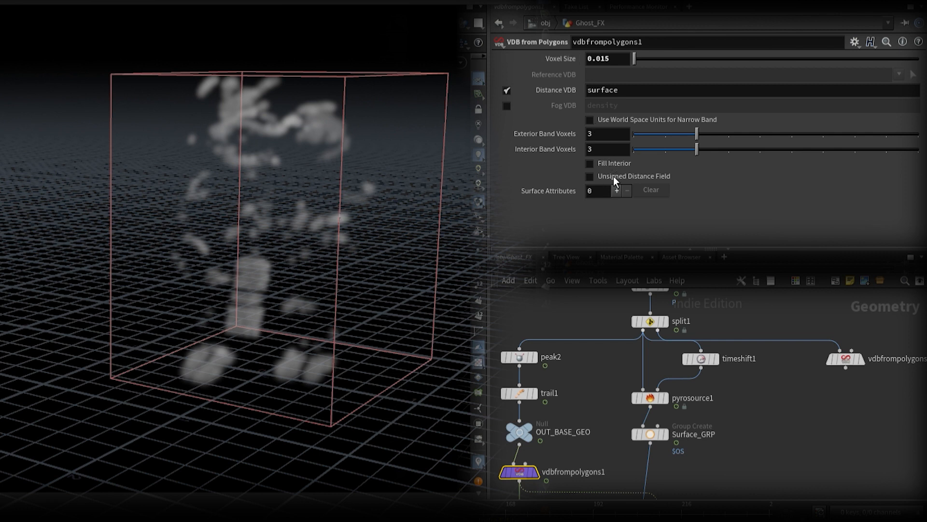
pyautogui.click(846, 358)
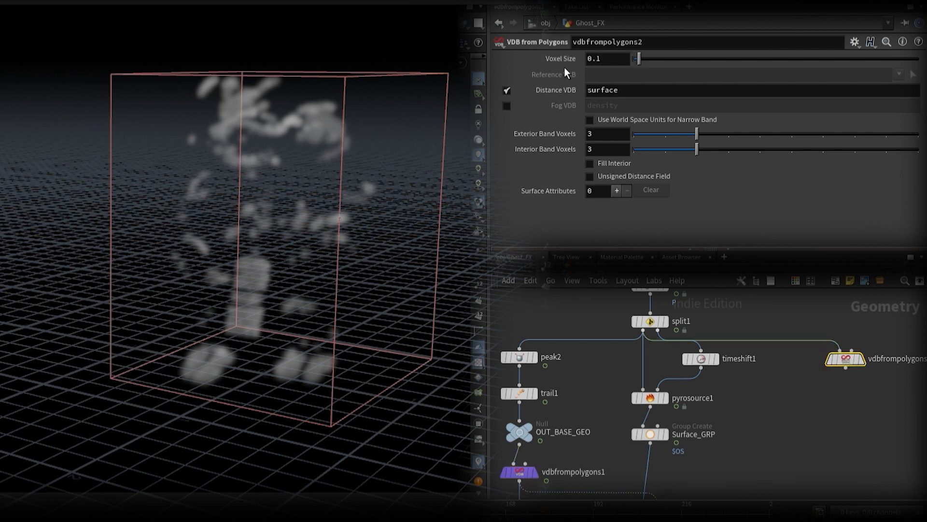
pyautogui.click(613, 192)
pyautogui.click(816, 62)
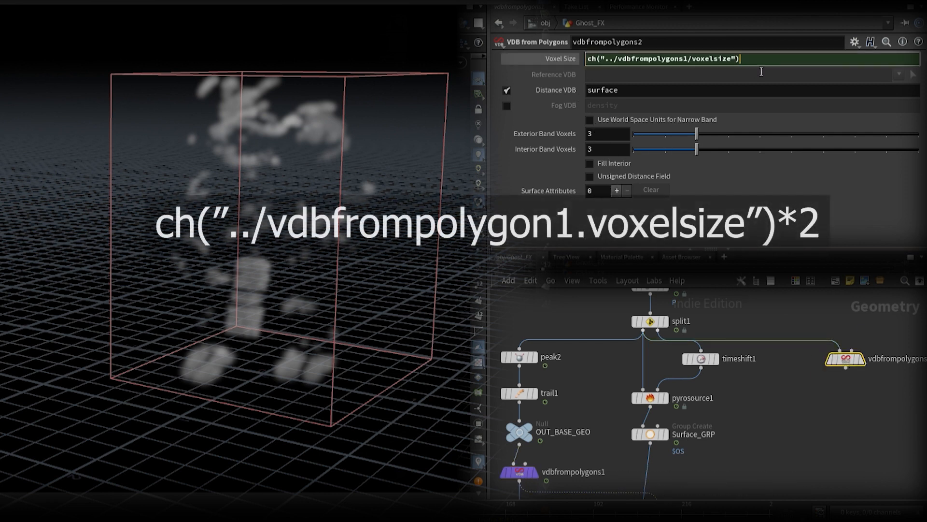
pyautogui.write('2')
pyautogui.press('Return')
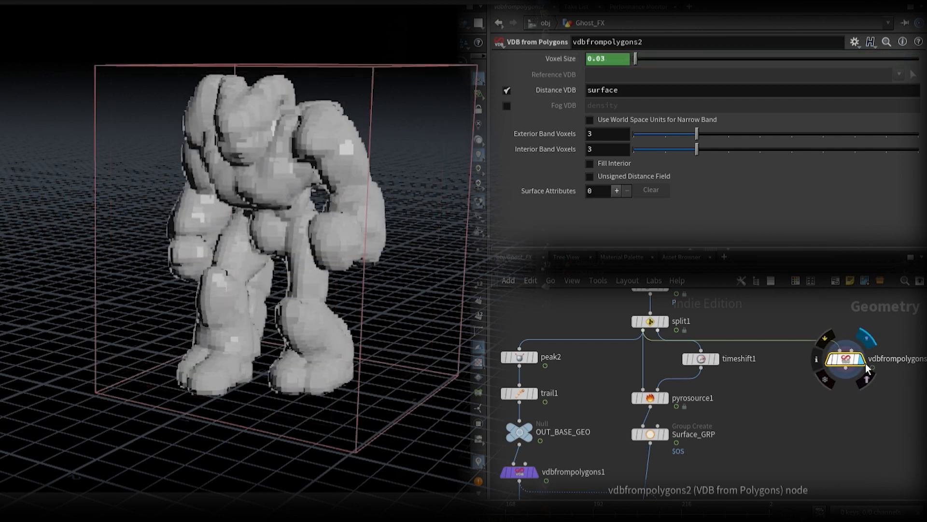
pyautogui.click(507, 90)
pyautogui.click(507, 105)
# Step: Add a Null node after vdbfrompolygons2, beside OUT_GHOST_SOURCE, and name it OUT_BODY_VDB
pyautogui.scroll(-3, 803, 443)
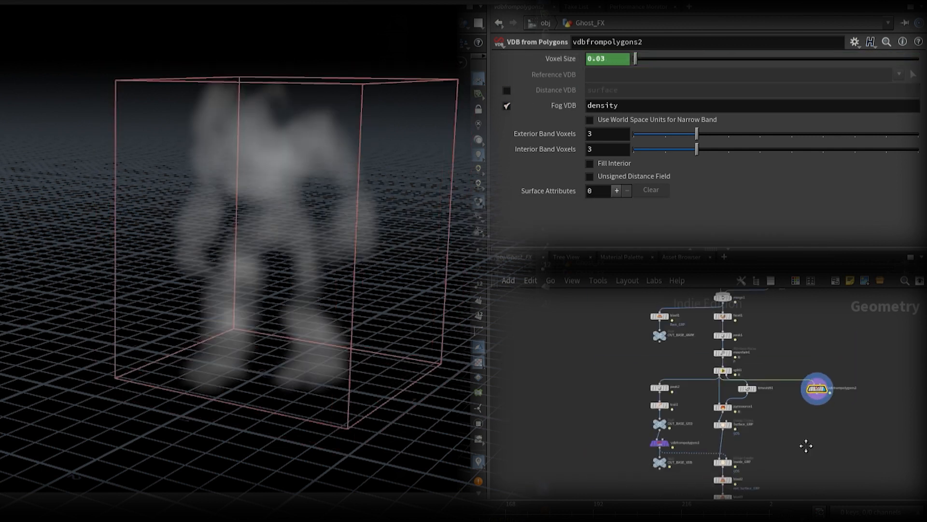
pyautogui.moveTo(803, 443); pyautogui.dragTo(747, 376, button='middle')
pyautogui.press('Tab')
pyautogui.write('null')
pyautogui.press('Return')
pyautogui.click(755, 403)
pyautogui.write('OUT')
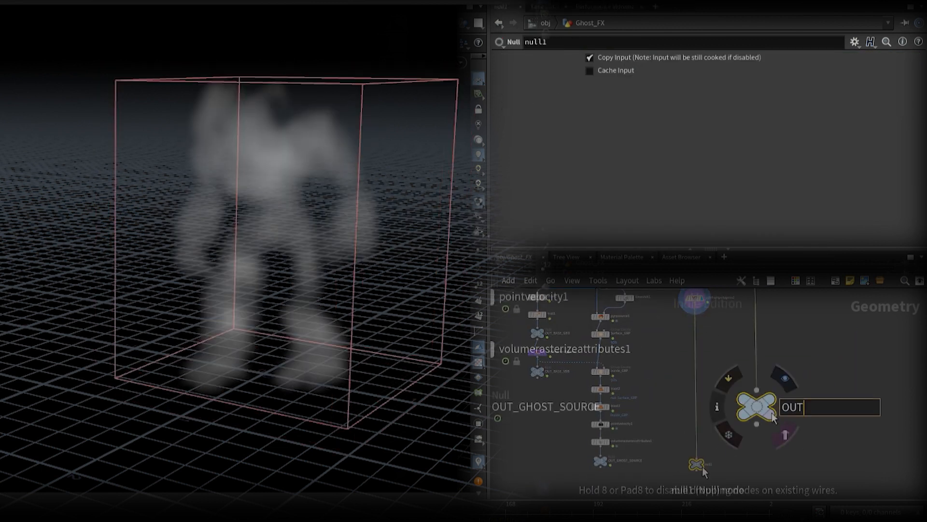
pyautogui.write('_BODY_VDB')
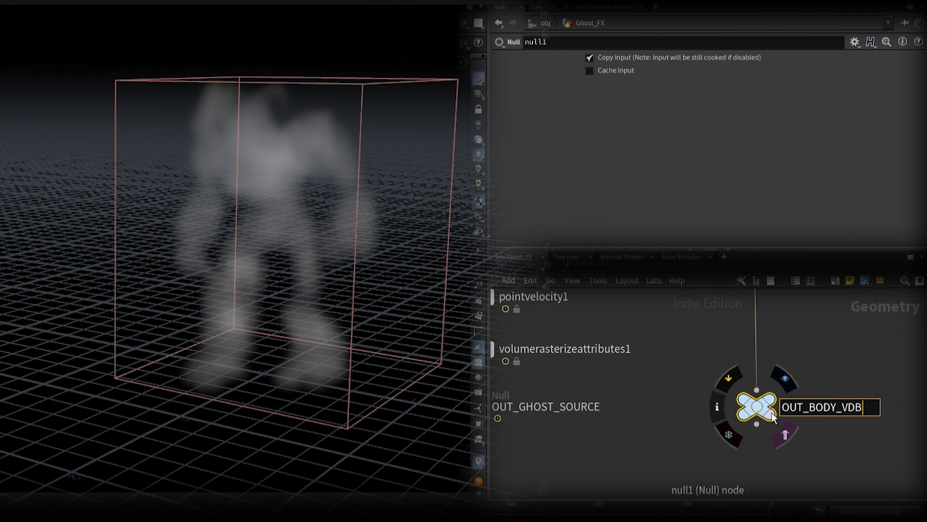
pyautogui.press('Return')
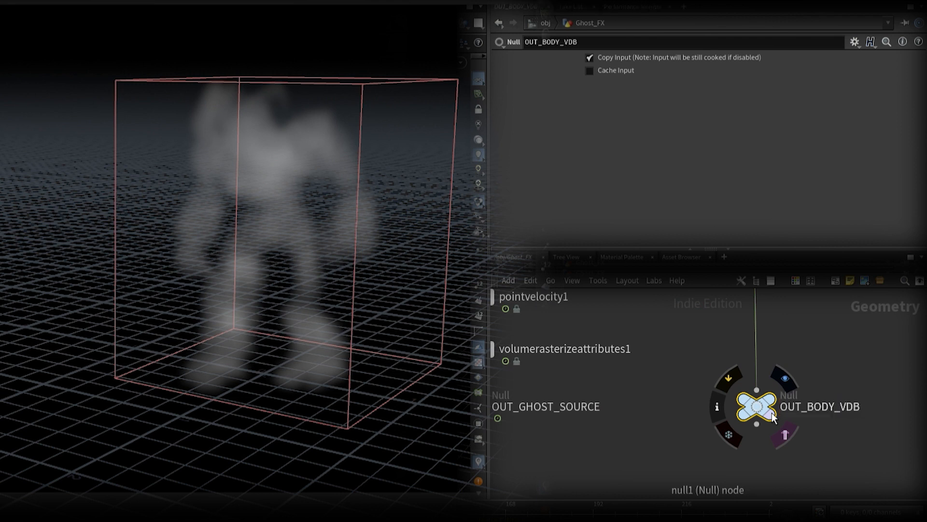
# Step: Add a DOP Network node below OUT_GHOST_SOURCE and name it Ghost_SIM
pyautogui.scroll(-3, 771, 412)
pyautogui.moveTo(618, 449); pyautogui.dragTo(686, 393, button='middle')
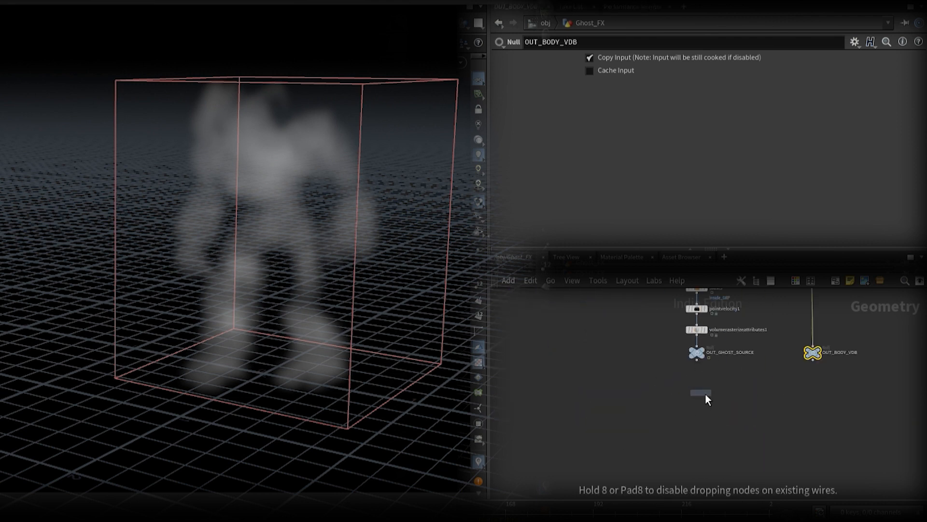
pyautogui.click(703, 399)
pyautogui.scroll(2, 724, 395)
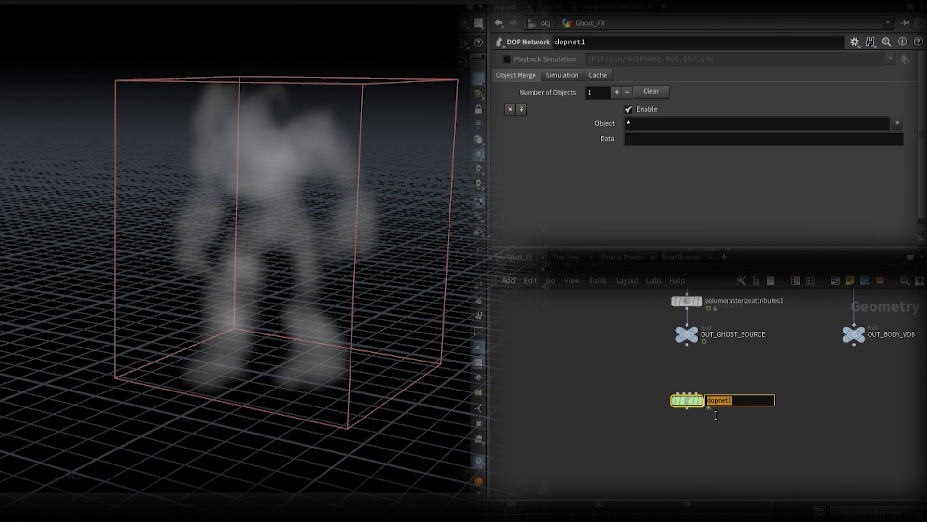
pyautogui.write('Ghost_SIM')
pyautogui.press('Return')
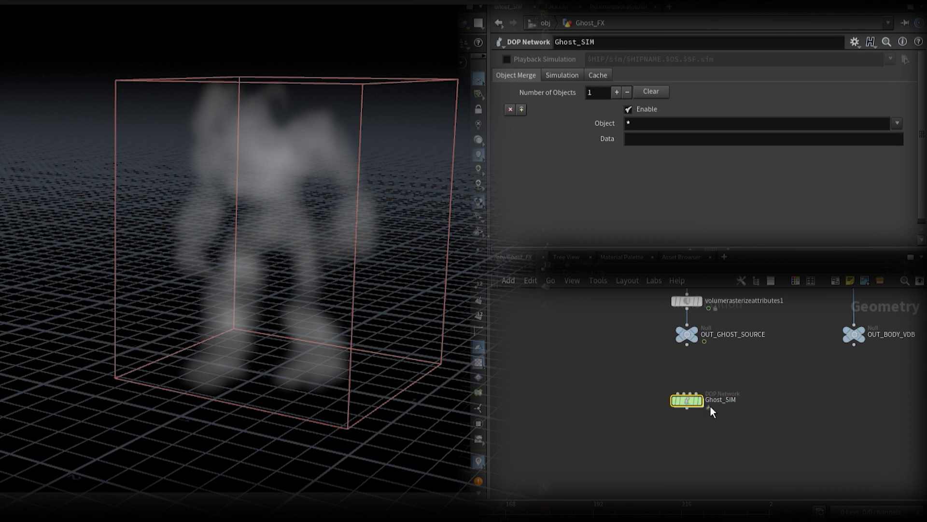
# Step: Inside Ghost_SIM, add a Pyro Solver before the output node and connect a Smoke Object to its first input
pyautogui.doubleClick(691, 401)
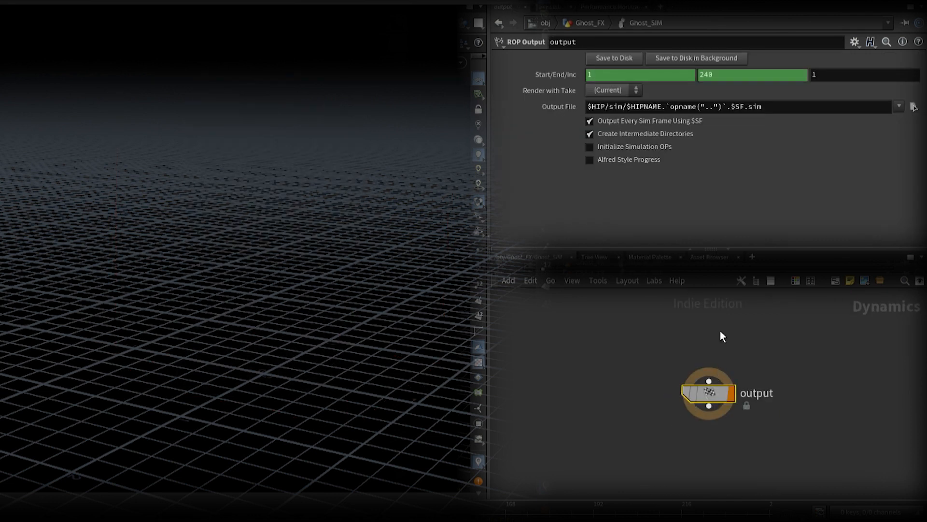
pyautogui.click(708, 377)
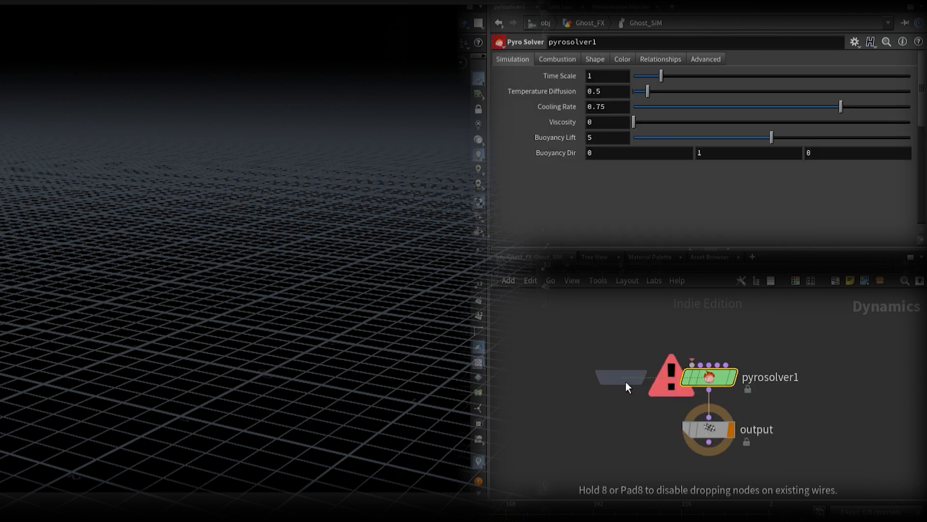
pyautogui.click(686, 359)
pyautogui.moveTo(701, 359); pyautogui.dragTo(610, 357)
# Step: Turn off the Multi Field and Density guide visualization on the smoke object
pyautogui.click(507, 223)
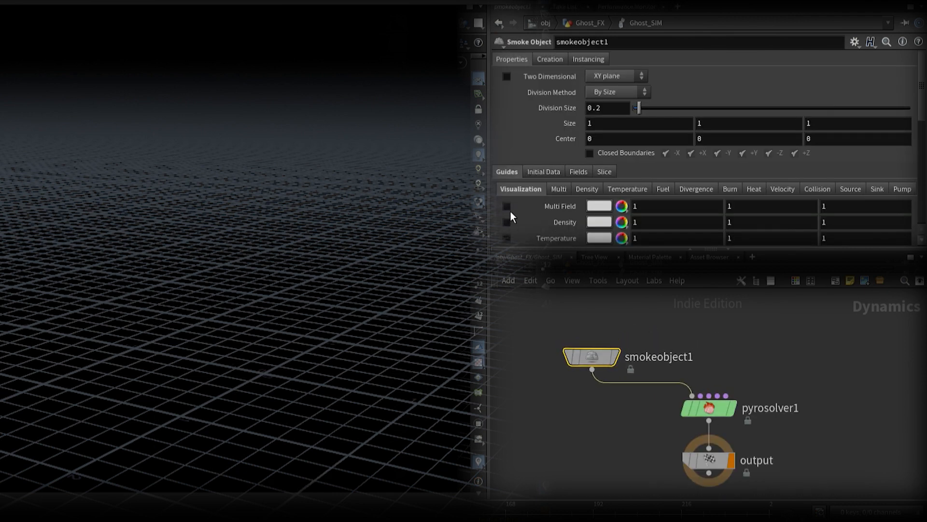
pyautogui.click(506, 206)
pyautogui.click(559, 189)
# Step: Rename the smoke object as Ghost_OBJ
pyautogui.doubleClick(659, 357)
pyautogui.write('G')
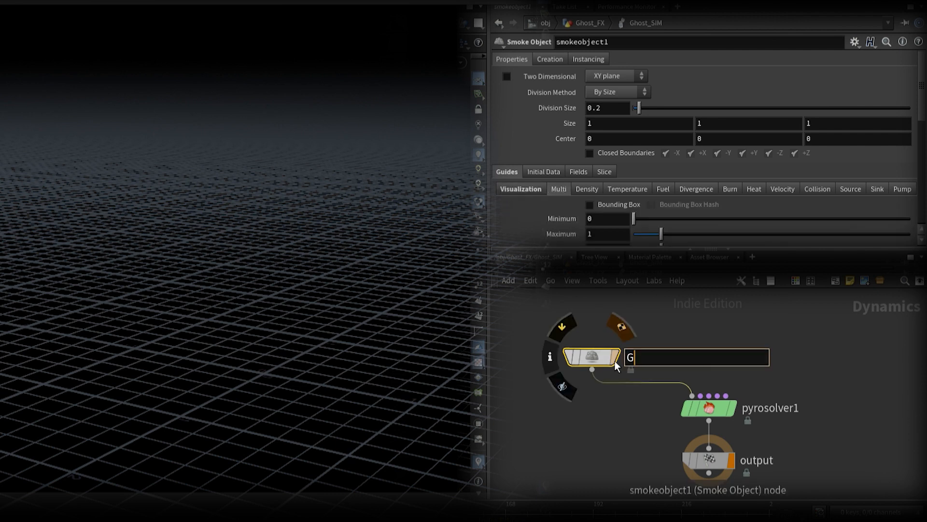
pyautogui.write('host_OBJ')
pyautogui.press('Return')
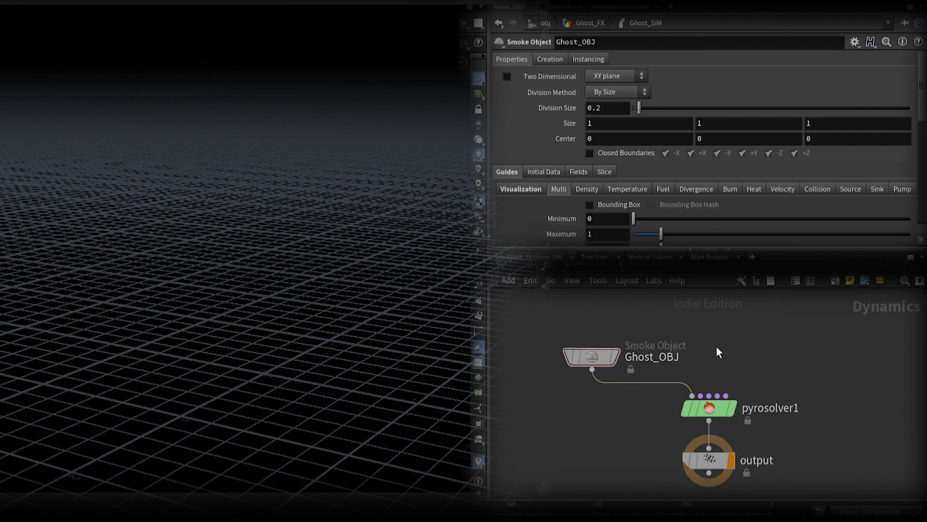
# Step: Add a Gas Resize Fluid Dynamic node above the solver and connect it to pyrosolver1's second input
pyautogui.click(710, 304)
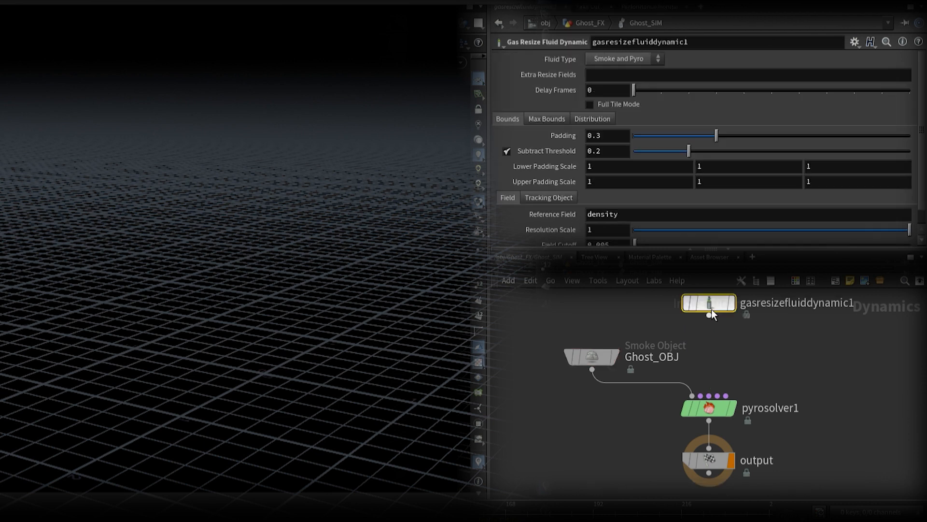
pyautogui.moveTo(709, 315); pyautogui.dragTo(702, 389)
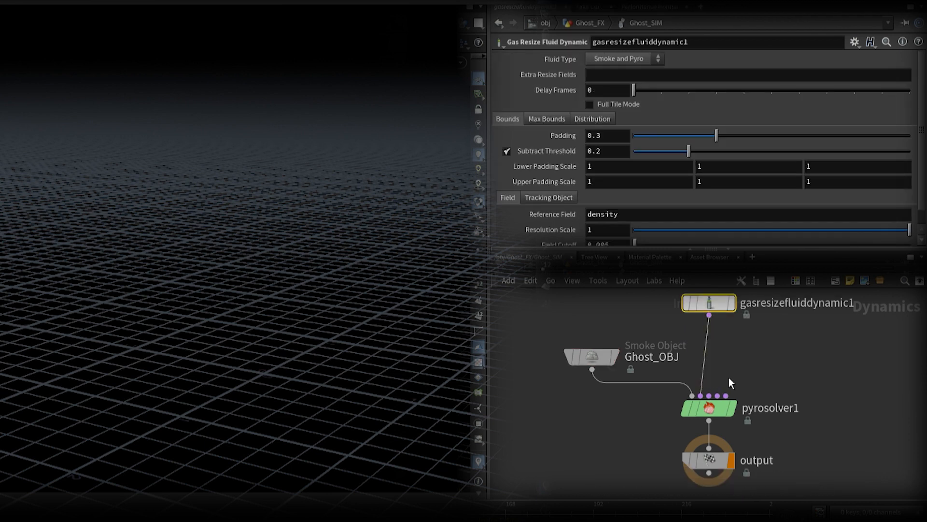
# Step: Add a Volume Source reading ../../OUT_GHOST_SOURCE, connected to pyrosolver1's last input, and initialize it as Source Smoke
pyautogui.click(795, 363)
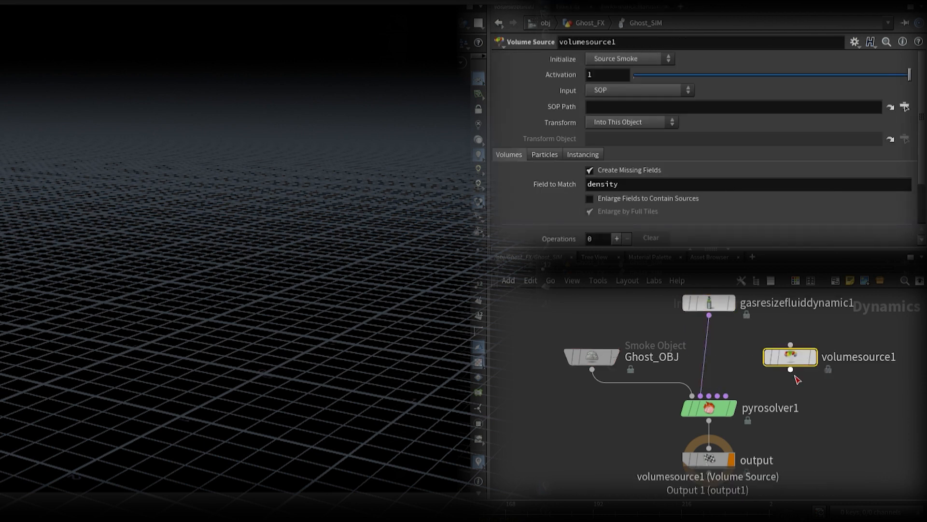
pyautogui.moveTo(791, 371); pyautogui.dragTo(735, 407)
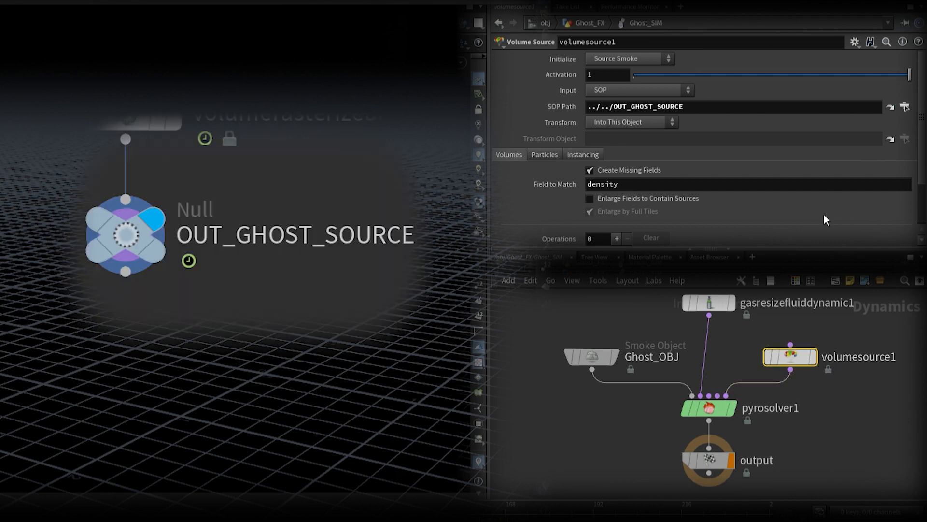
pyautogui.scroll(-1, 721, 151)
pyautogui.scroll(1, 721, 151)
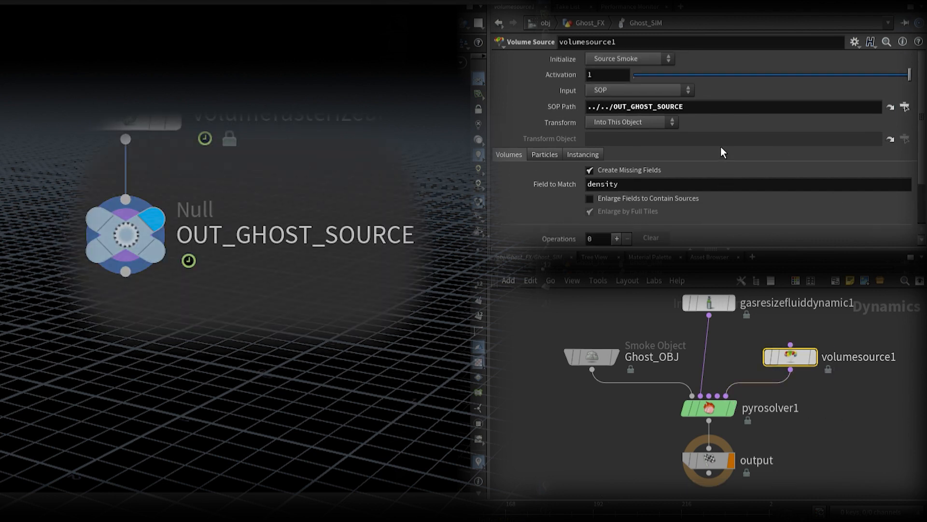
pyautogui.click(637, 60)
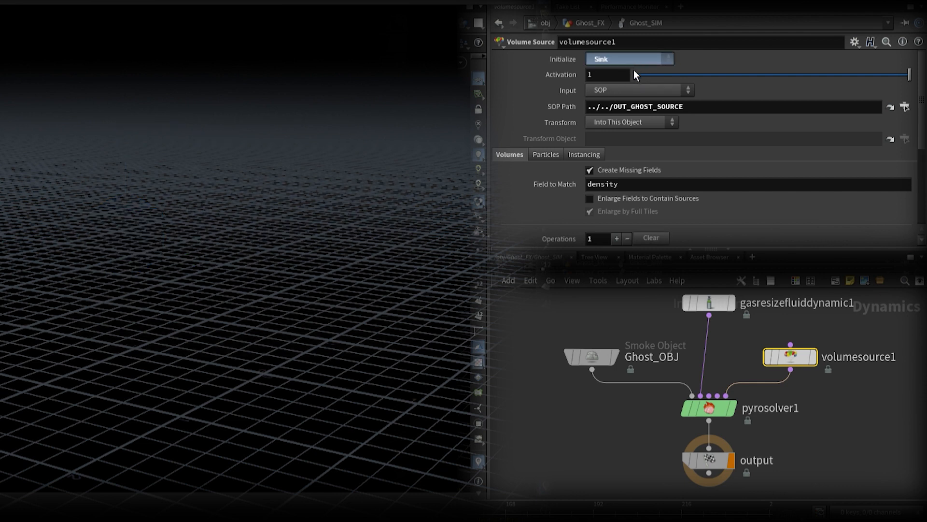
pyautogui.click(637, 77)
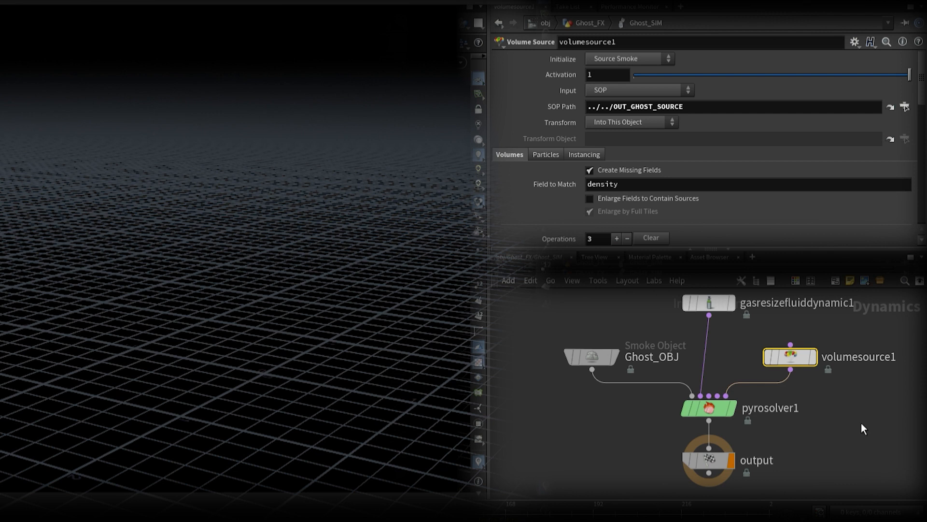
pyautogui.scroll(-8, 708, 165)
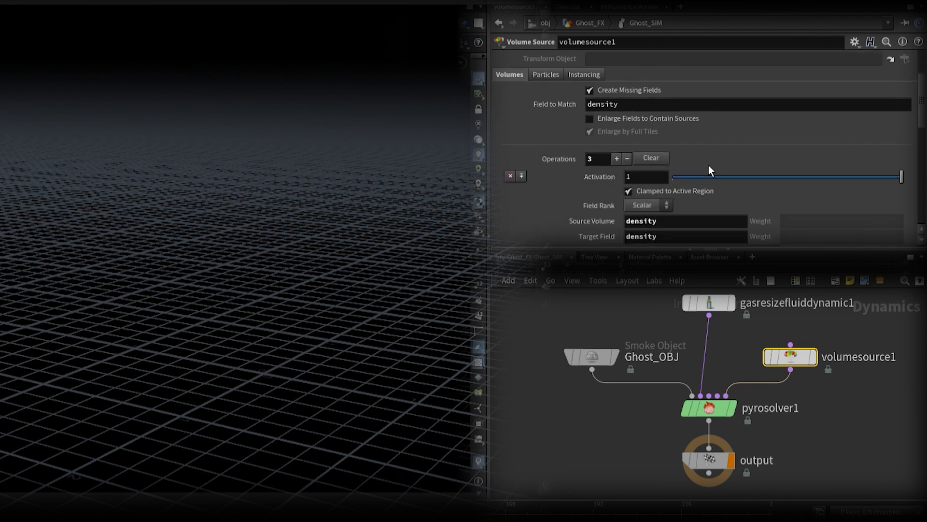
pyautogui.scroll(-6, 710, 167)
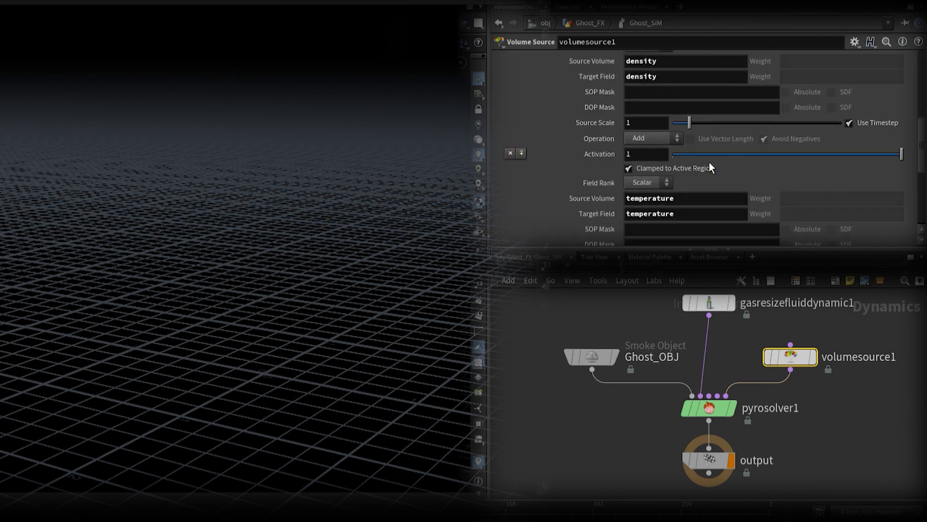
pyautogui.scroll(-3, 710, 167)
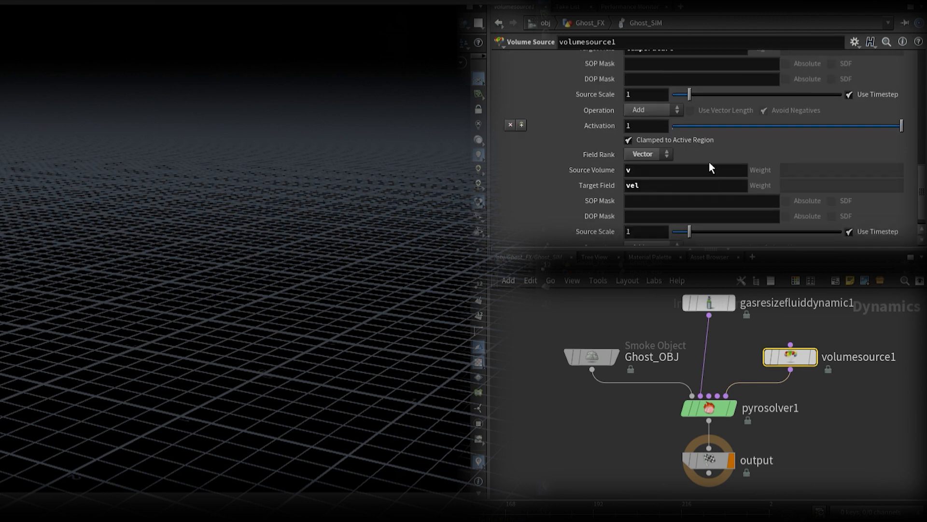
pyautogui.scroll(12, 710, 167)
pyautogui.scroll(2, 711, 168)
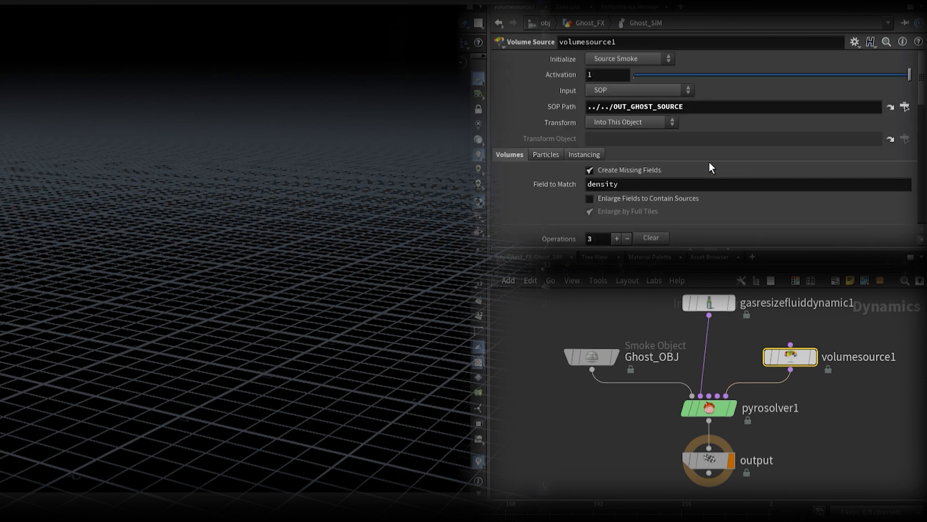
# Step: Rename the volume source connected to the solver as Ghost_Source
pyautogui.doubleClick(859, 357)
pyautogui.write('Gho')
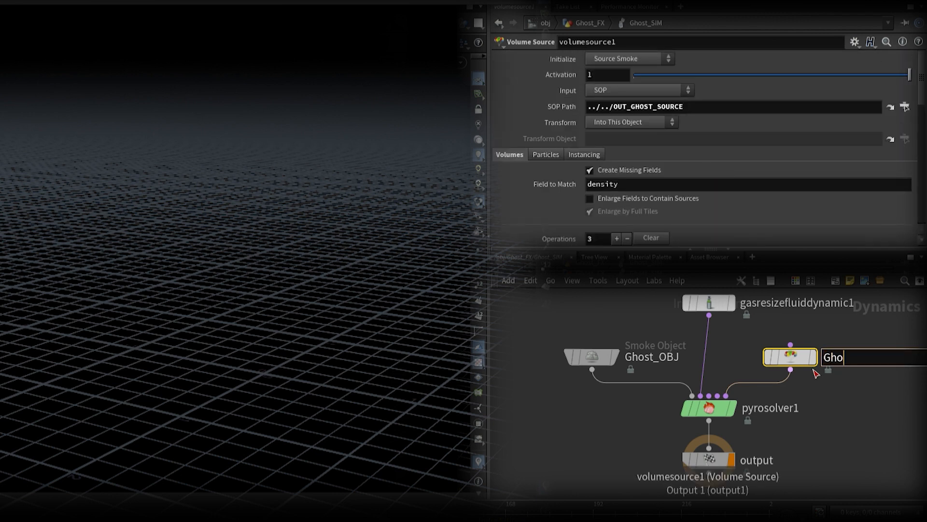
pyautogui.write('st_Source')
pyautogui.press('Return')
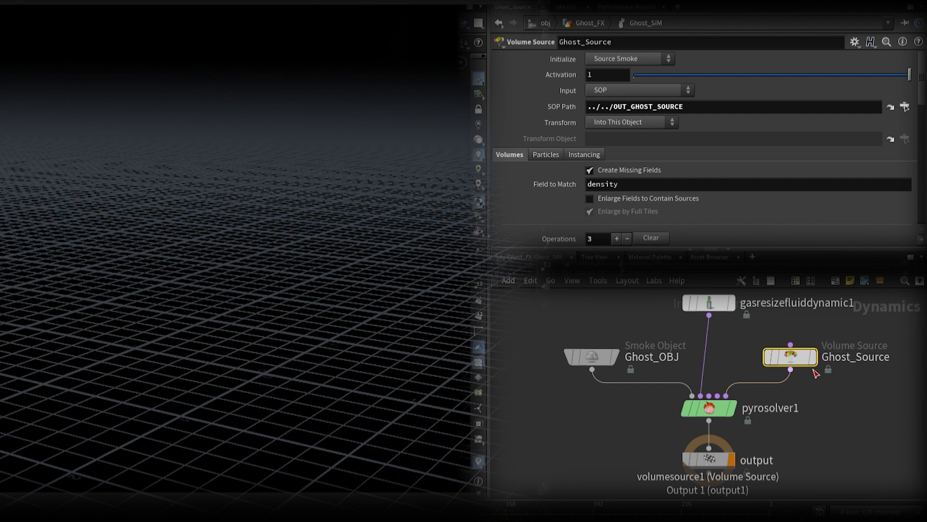
# Step: Add a second Volume Source named Body_Source that reads ../../OUT_BODY_VDB, and initialize it as Source Smoke
pyautogui.moveTo(830, 398); pyautogui.dragTo(767, 412, button='middle')
pyautogui.press('Return')
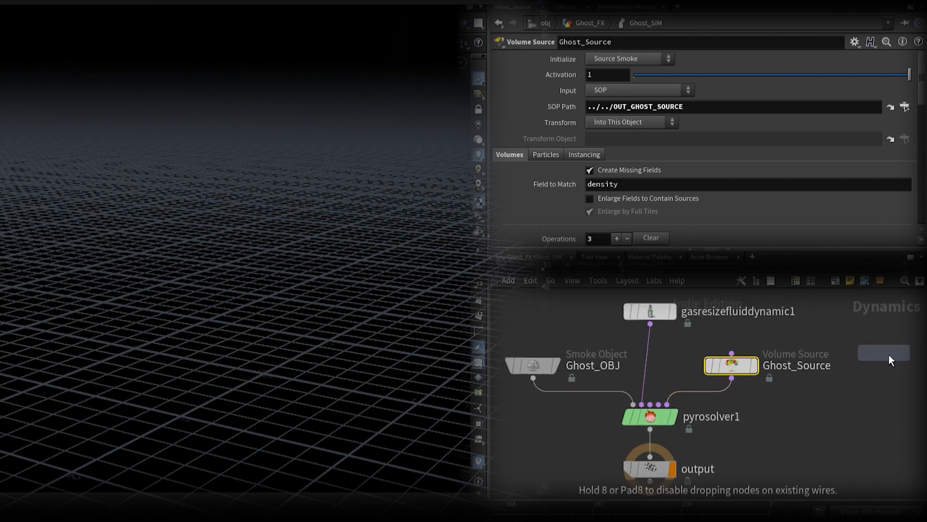
pyautogui.click(890, 368)
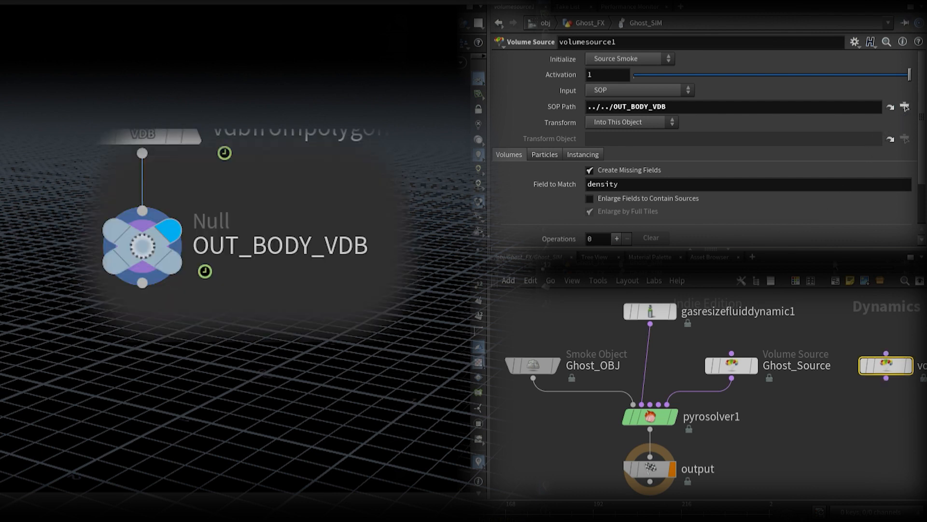
pyautogui.moveTo(831, 367); pyautogui.dragTo(747, 356, button='middle')
pyautogui.click(891, 360)
pyautogui.write('Body_Source')
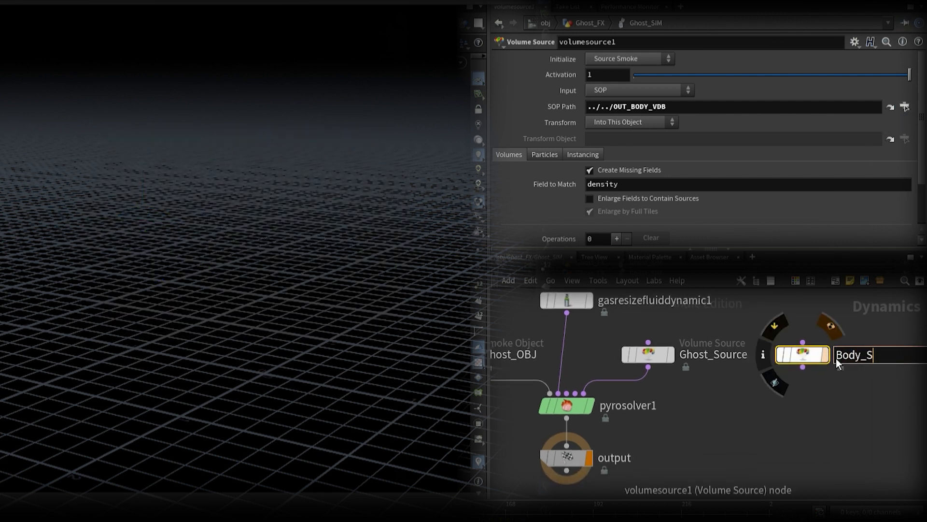
pyautogui.press('Return')
pyautogui.click(642, 63)
pyautogui.click(640, 67)
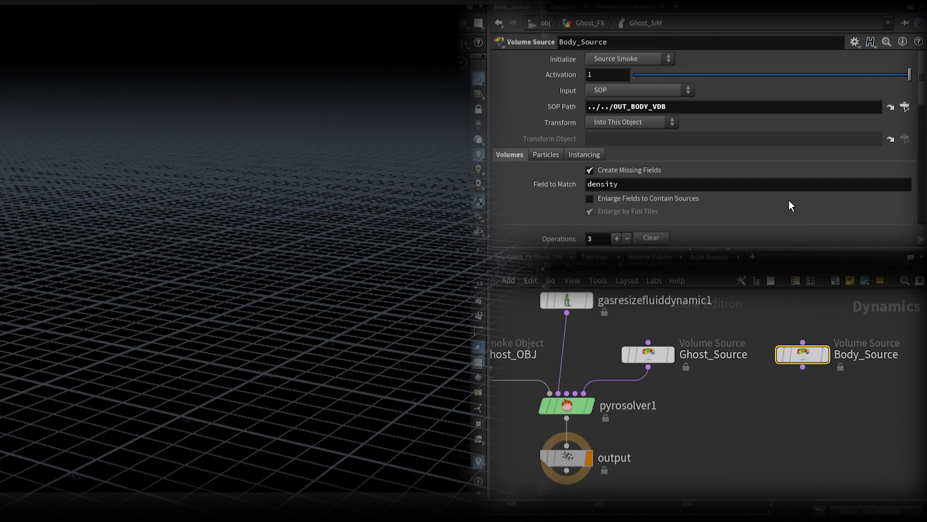
# Step: Set Ghost_OBJ's size to 8 on all three axes
pyautogui.moveTo(596, 347); pyautogui.dragTo(669, 337, button='middle')
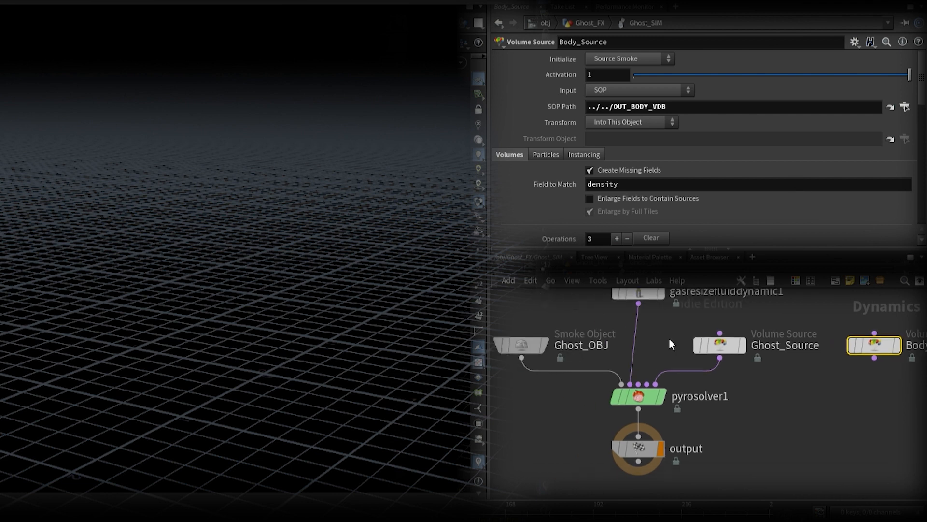
pyautogui.click(529, 349)
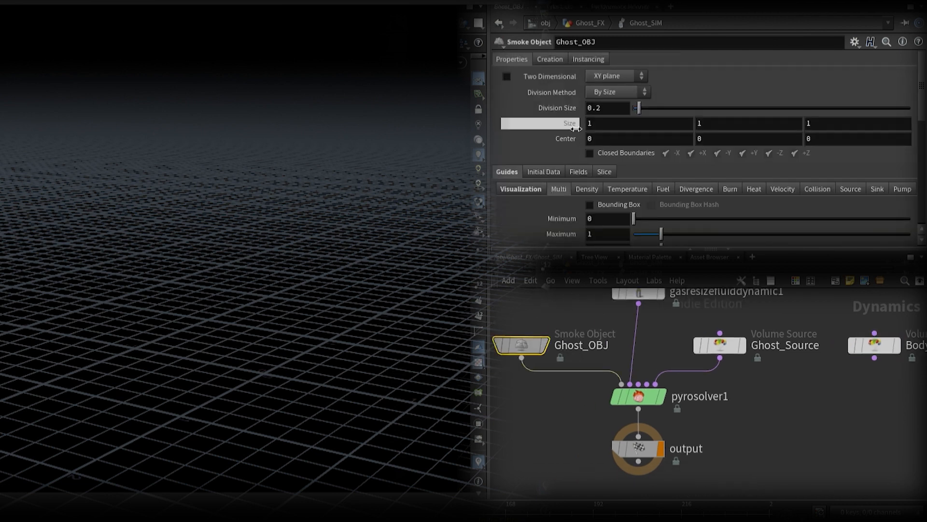
pyautogui.moveTo(587, 111); pyautogui.dragTo(612, 108)
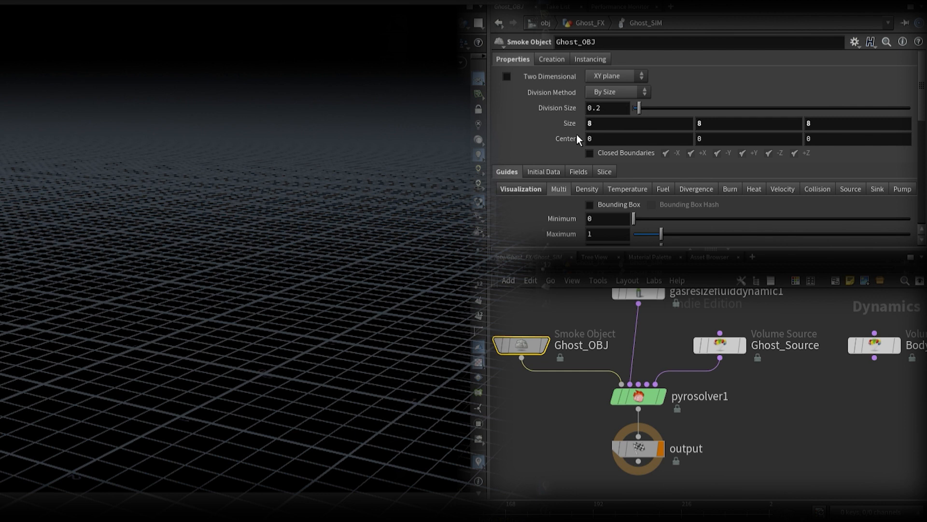
# Step: Set Ghost_OBJ's Center X to the expression centroid("../../OUT_GHOST_SOURCE", 0), reusing the SOP path from Ghost_Source
pyautogui.click(720, 342)
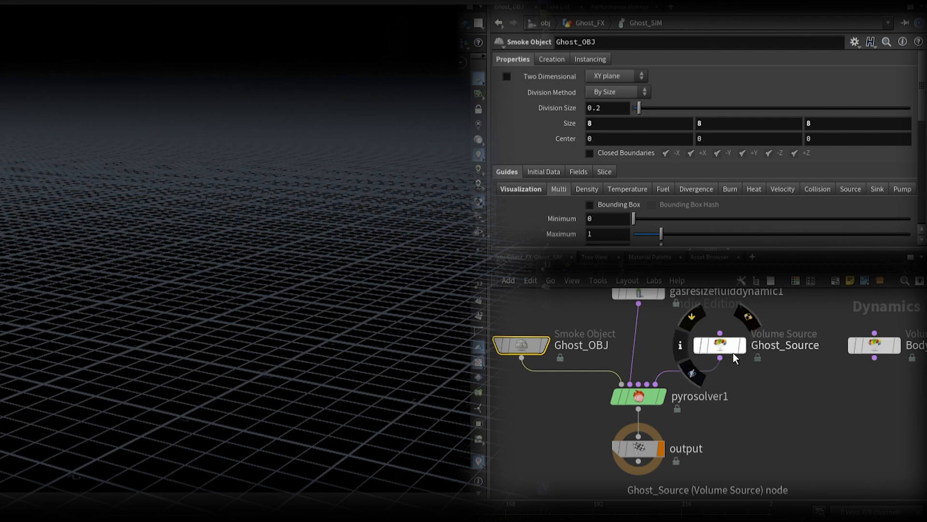
pyautogui.press('Return')
pyautogui.hotkey('ctrl', 'c')
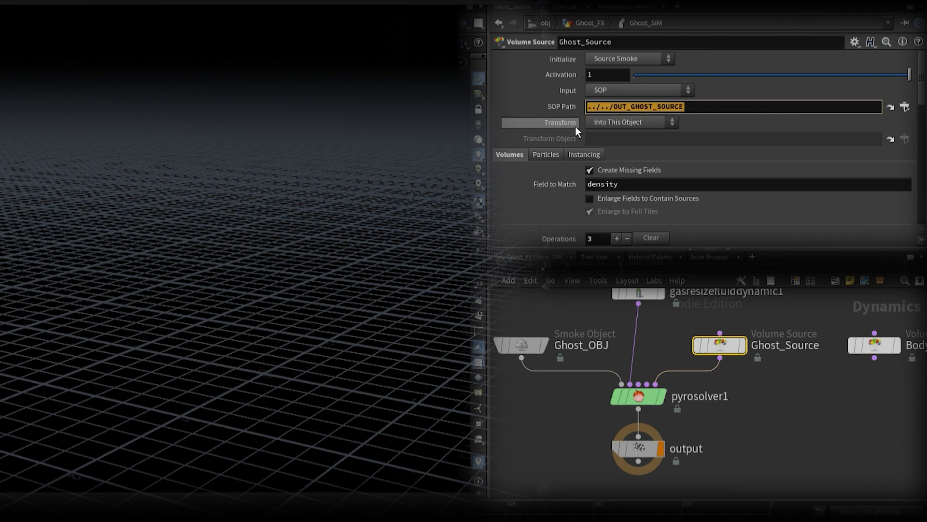
pyautogui.click(531, 346)
pyautogui.click(570, 139)
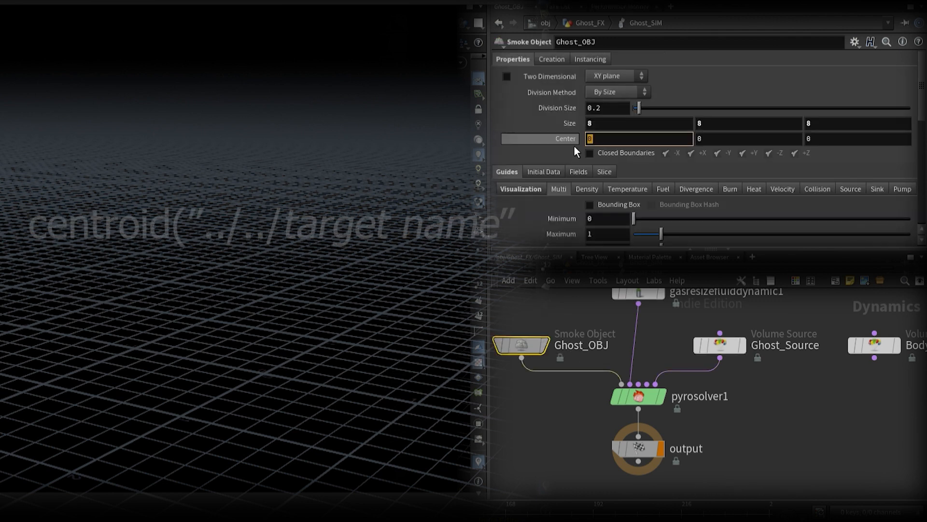
pyautogui.write('centroid("')
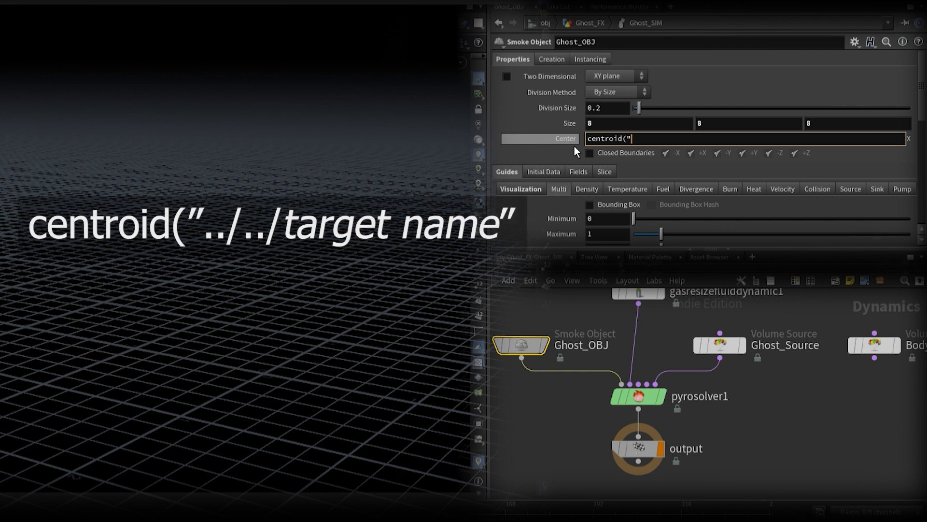
pyautogui.hotkey('ctrl', 'v')
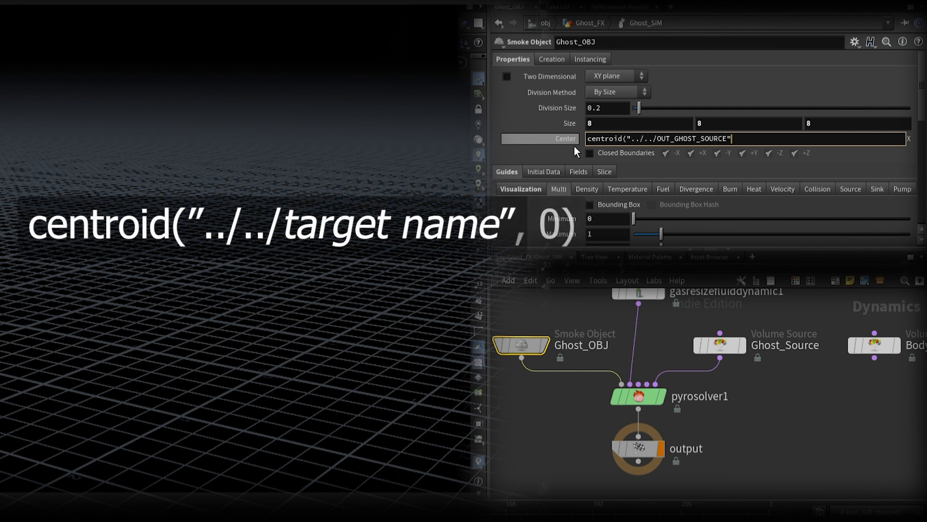
pyautogui.write(', 0')
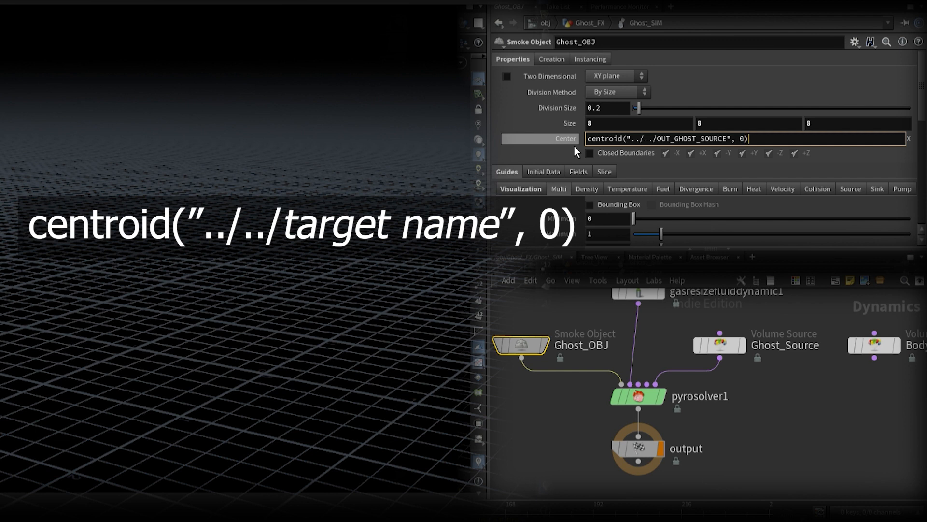
pyautogui.press('Return')
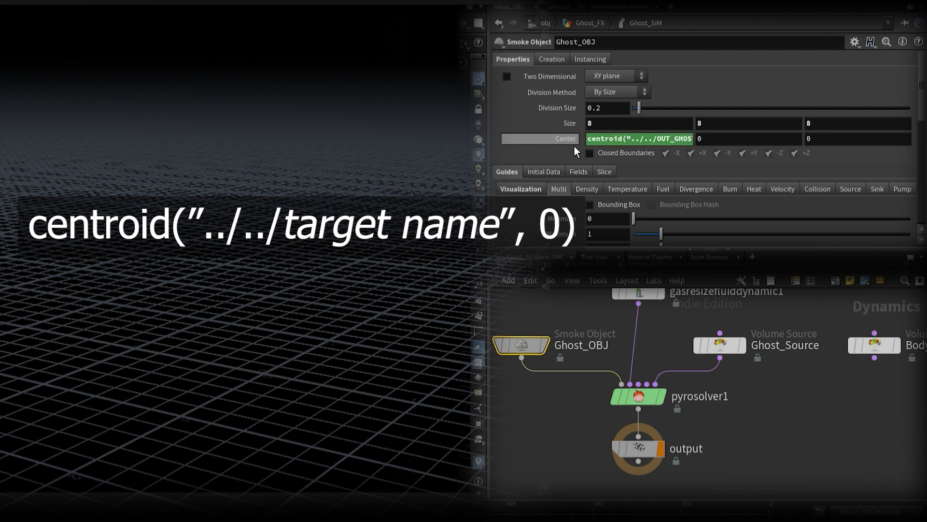
# Step: Copy the centroid expression into Ghost_OBJ's Center Y as centroid("../../OUT_GHOST_SOURCE", 1)
pyautogui.click(572, 141)
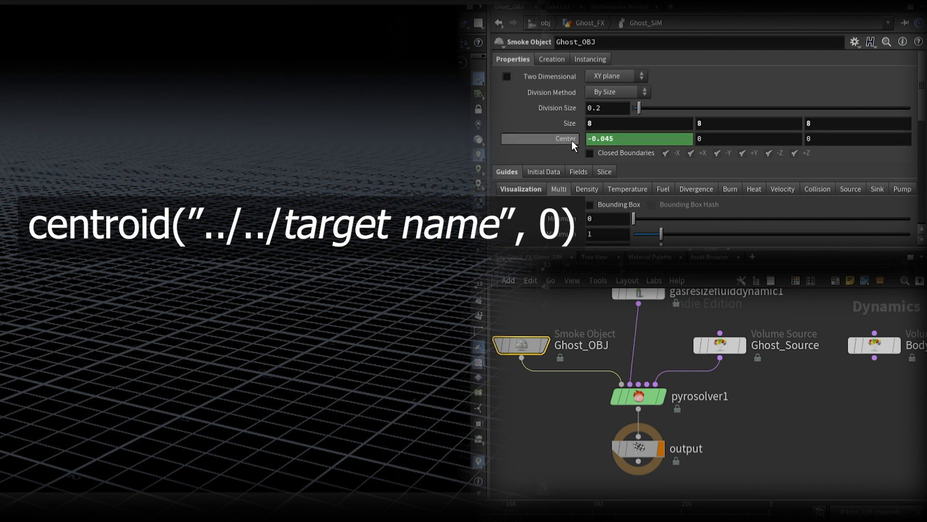
pyautogui.click(572, 142)
pyautogui.moveTo(588, 141); pyautogui.dragTo(821, 158)
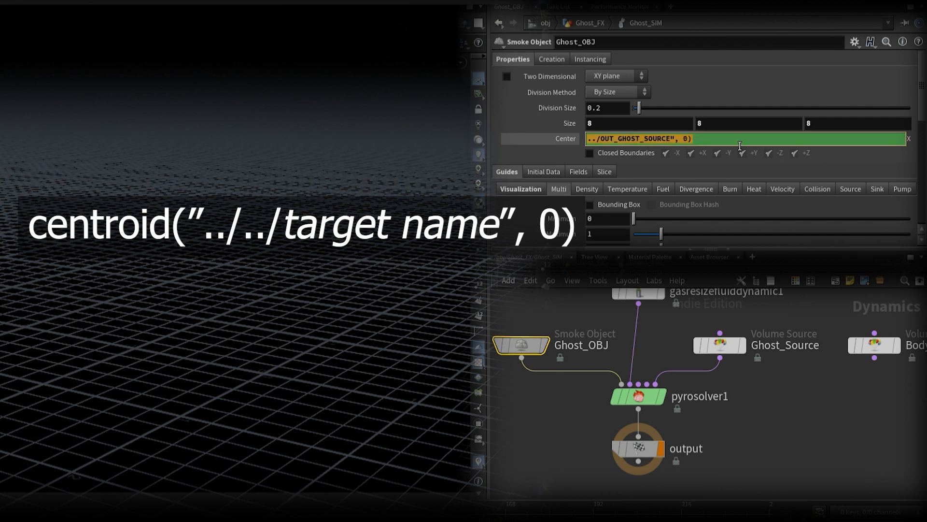
pyautogui.hotkey('ctrl', 'c')
pyautogui.click(574, 144)
pyautogui.hotkey('ctrl', 'v')
pyautogui.moveTo(708, 141); pyautogui.dragTo(742, 147)
pyautogui.write('1')
pyautogui.press('Return')
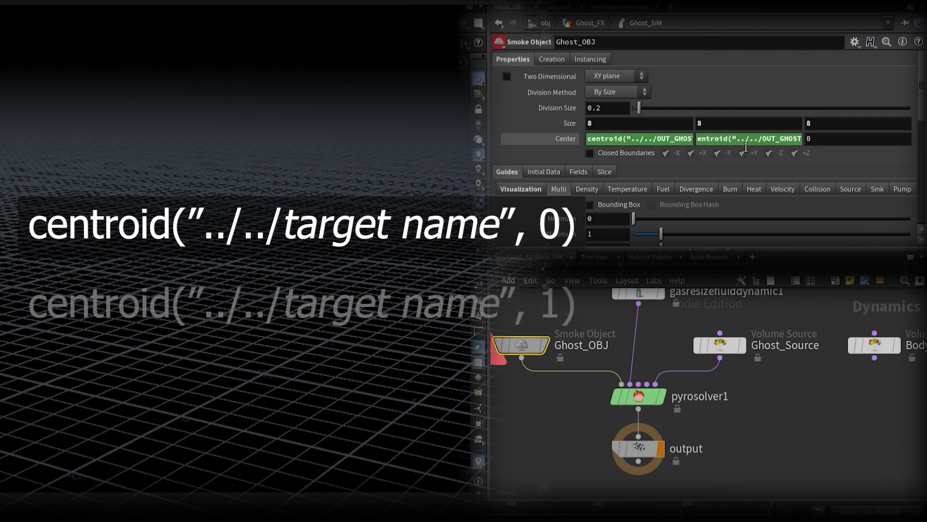
pyautogui.click(747, 147)
pyautogui.moveTo(645, 145); pyautogui.dragTo(599, 148)
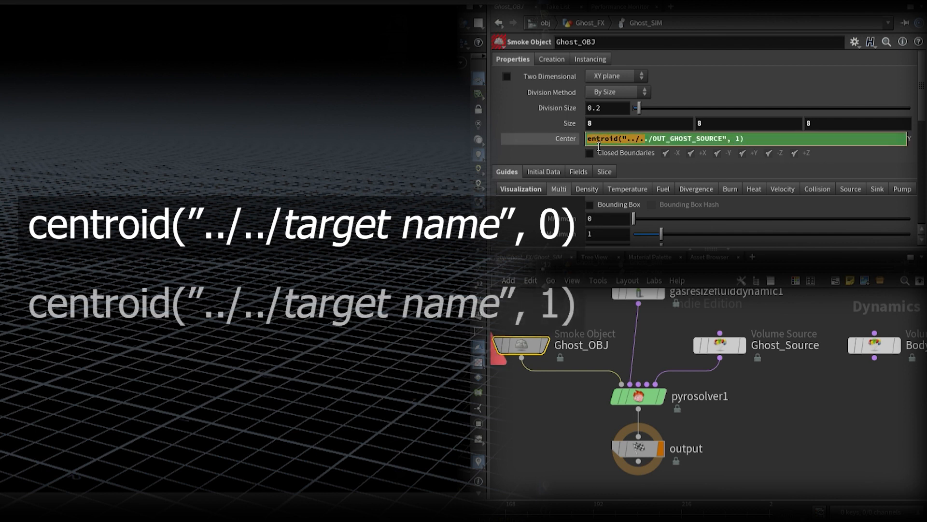
pyautogui.press('Home')
pyautogui.write('c')
pyautogui.press('Return')
# Step: Copy the centroid expression into Ghost_OBJ's Center Z as centroid("../../OUT_GHOST_SOURCE", 2)
pyautogui.click(822, 147)
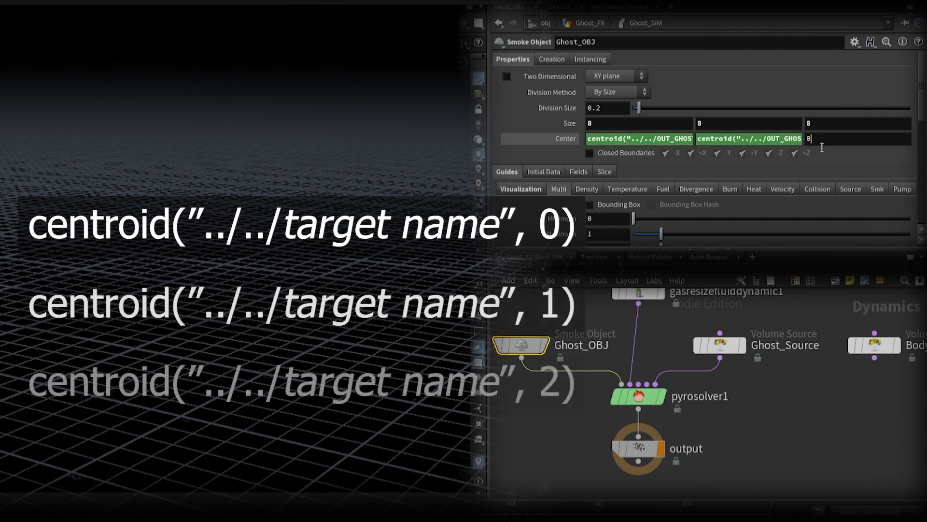
pyautogui.moveTo(822, 148); pyautogui.dragTo(809, 147)
pyautogui.press('BackSpace')
pyautogui.hotkey('ctrl', 'v')
pyautogui.press('Return')
pyautogui.click(866, 144)
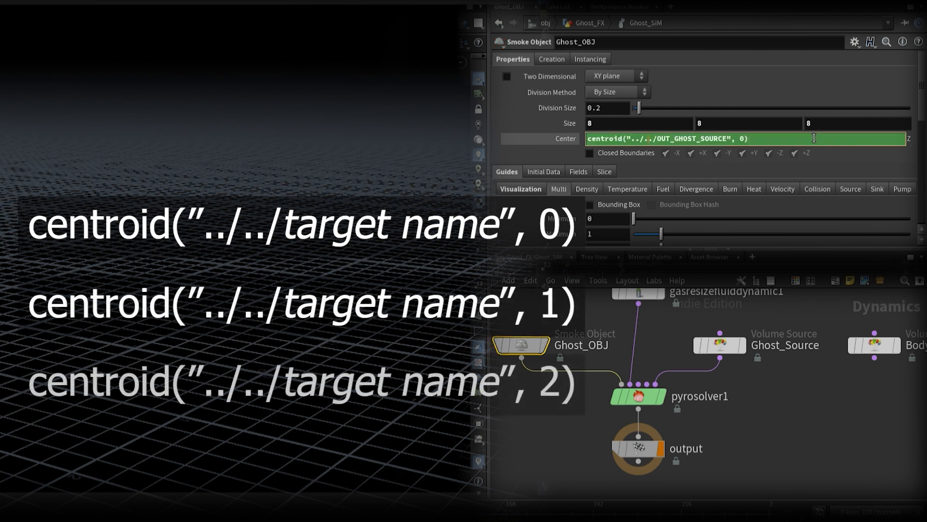
pyautogui.click(745, 143)
pyautogui.press('BackSpace')
pyautogui.write('2')
pyautogui.press('Return')
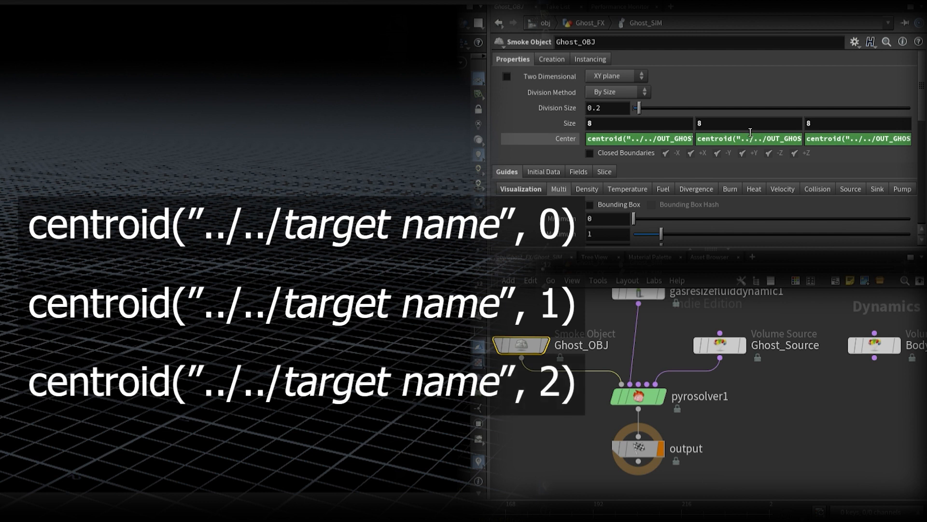
# Step: Append +ch("sizey")*0.4 to Ghost_OBJ's Center Y expression
pyautogui.click(796, 143)
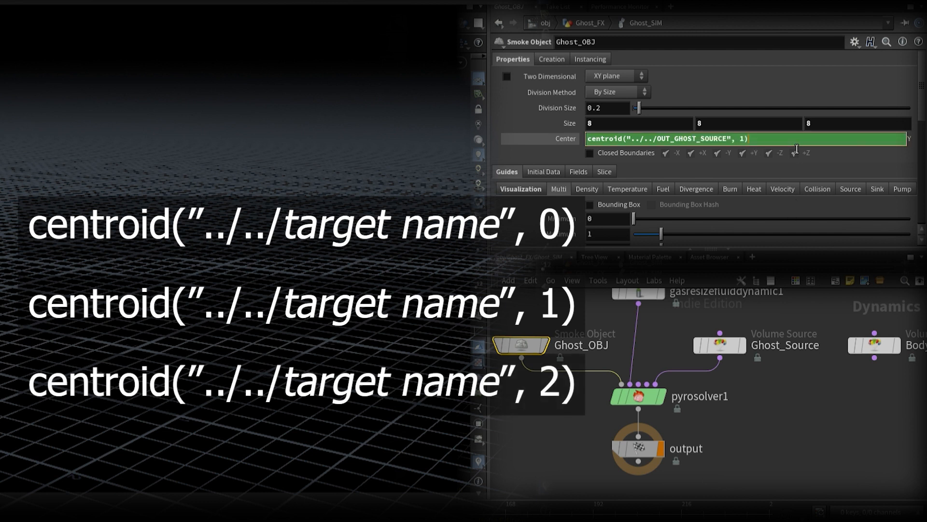
pyautogui.write('+')
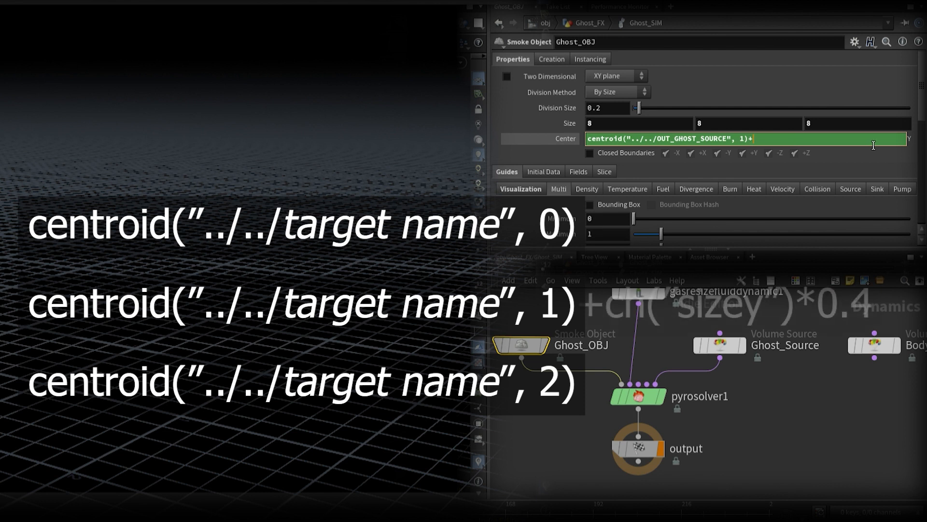
pyautogui.write('ch("sizey")*')
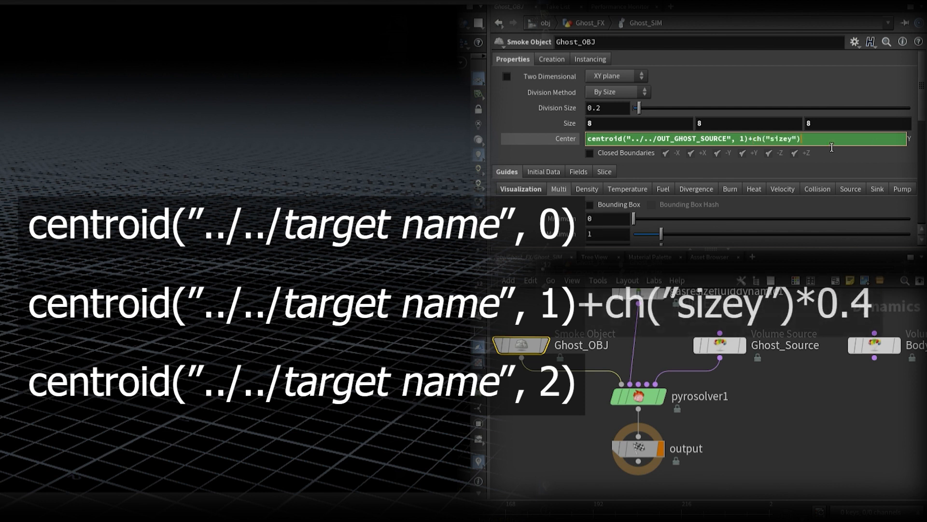
pyautogui.press('Return')
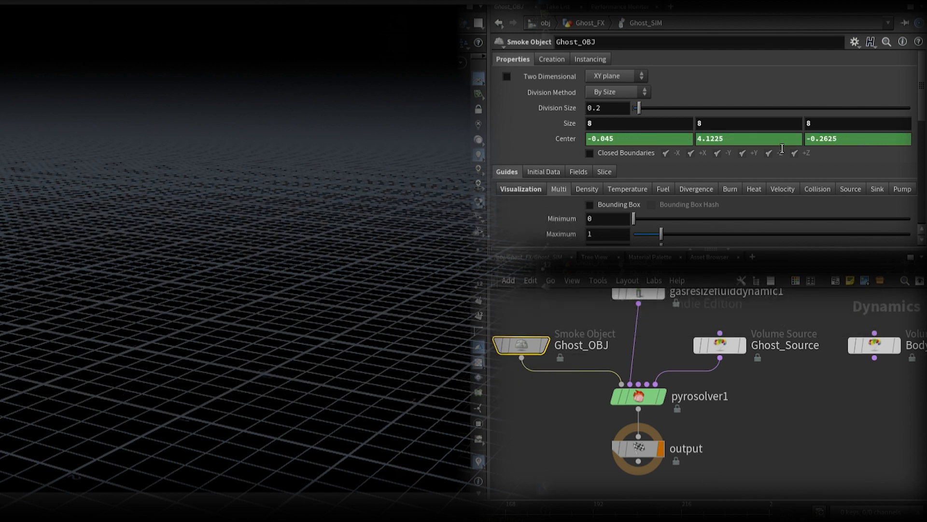
# Step: Set both the Density Field and the Diffuse Field of Ghost_OBJ's Multi guide to density
pyautogui.scroll(-5, 739, 169)
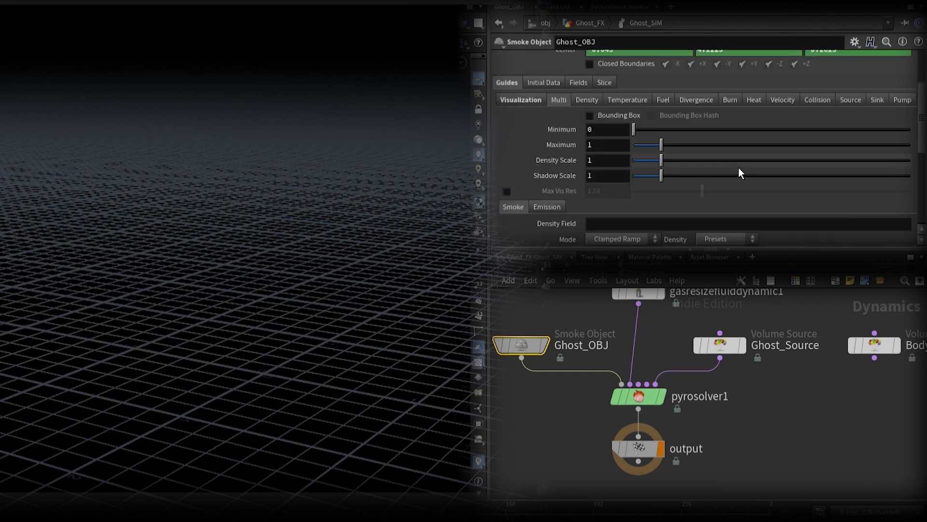
pyautogui.write('y')
pyautogui.press('Return')
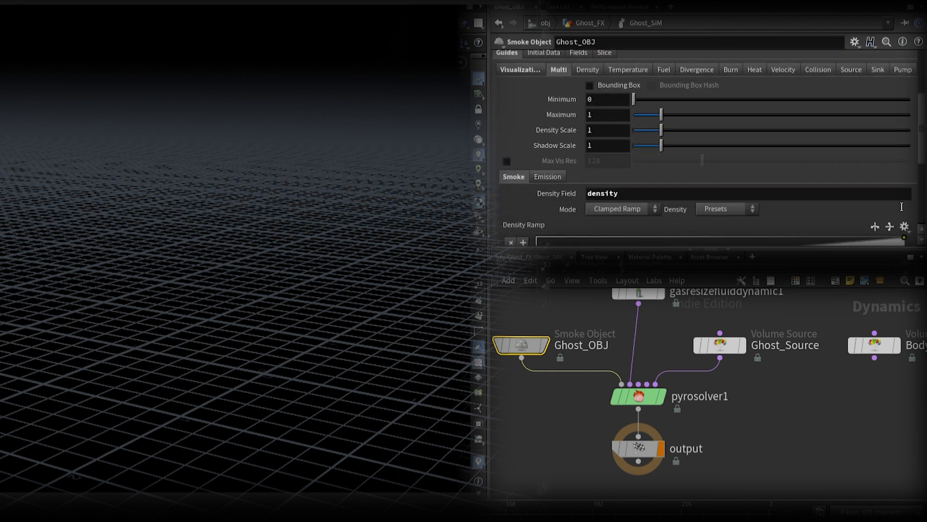
pyautogui.scroll(-3, 902, 207)
pyautogui.click(908, 205)
pyautogui.write('density')
pyautogui.press('Return')
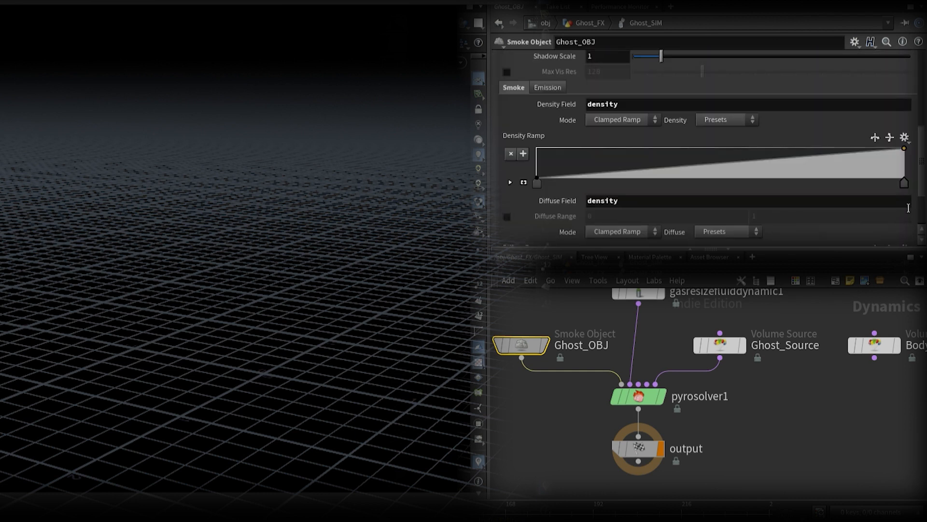
# Step: Set the Density Scale of Ghost_OBJ's Multi guide to 6
pyautogui.scroll(3, 571, 135)
pyautogui.moveTo(599, 86); pyautogui.dragTo(545, 102)
pyautogui.write('6')
pyautogui.press('Return')
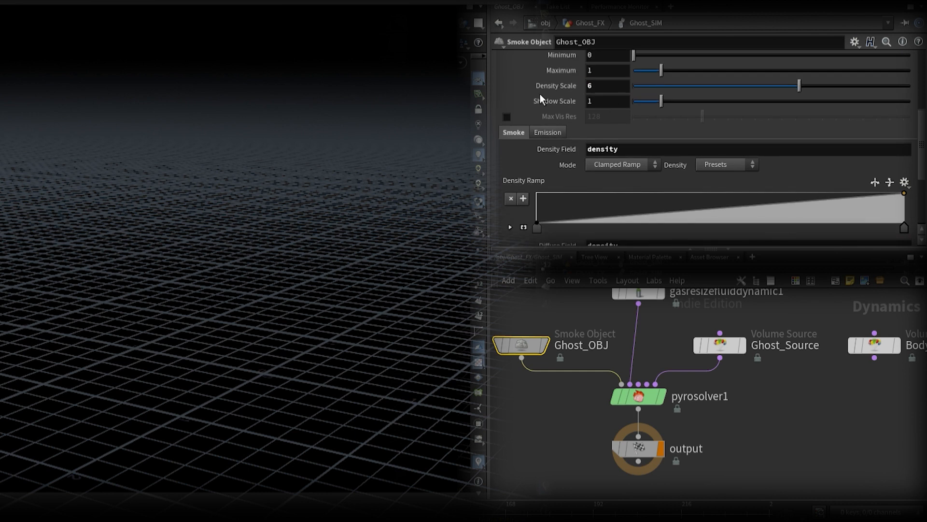
# Step: Set the Emission Field of Ghost_OBJ's Multi guide to temperature
pyautogui.click(550, 133)
pyautogui.click(617, 173)
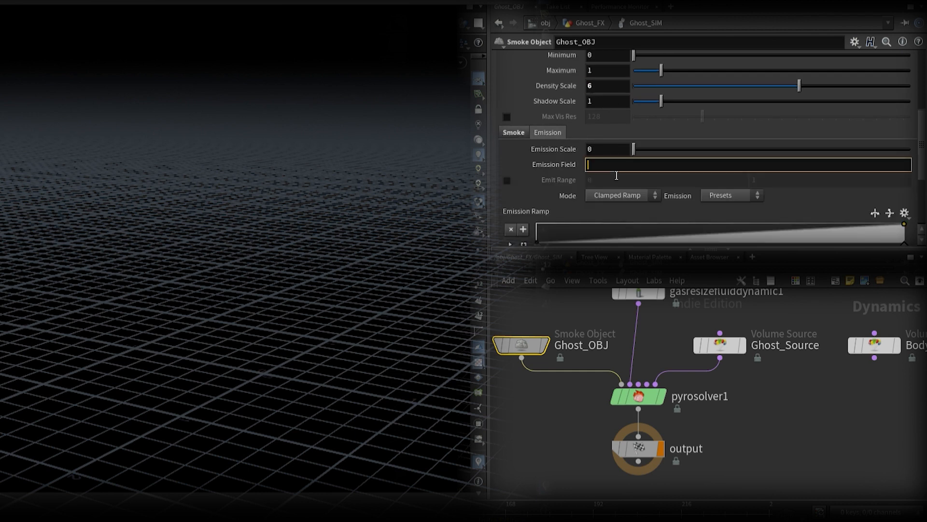
pyautogui.write('temperature')
pyautogui.press('Return')
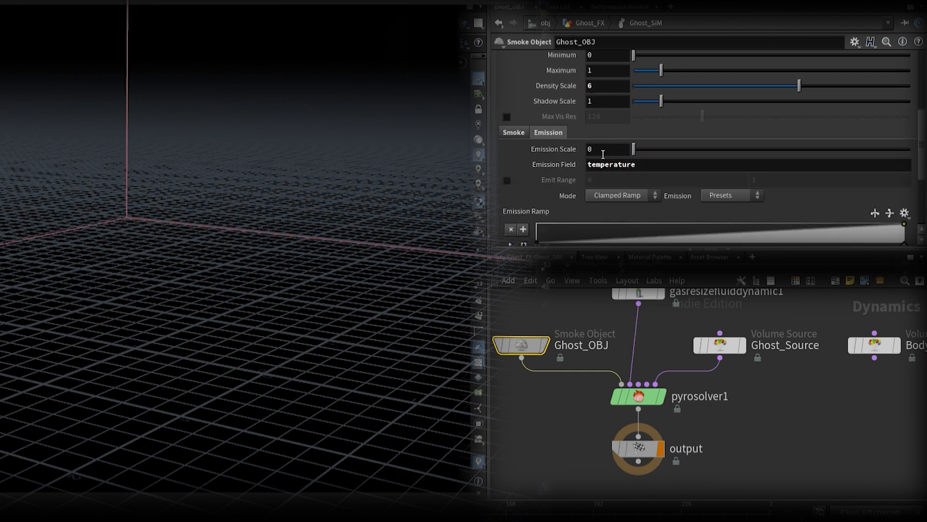
pyautogui.click(522, 134)
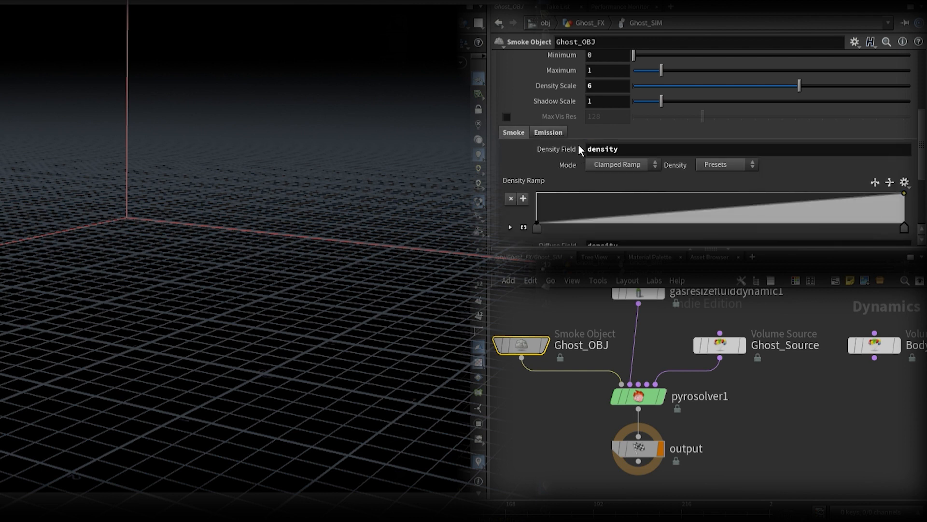
# Step: Enable Solve on Creation Frame for Ghost_OBJ
pyautogui.scroll(8, 578, 145)
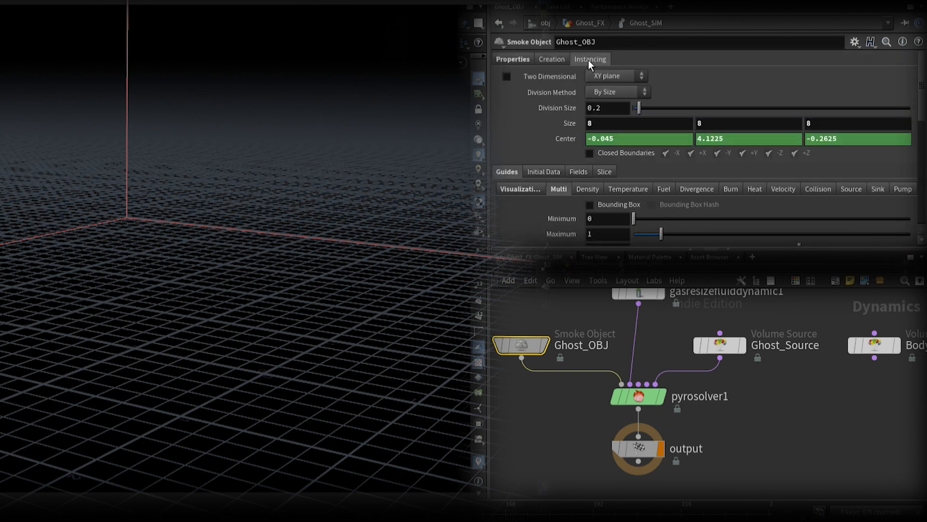
pyautogui.click(589, 60)
pyautogui.click(567, 60)
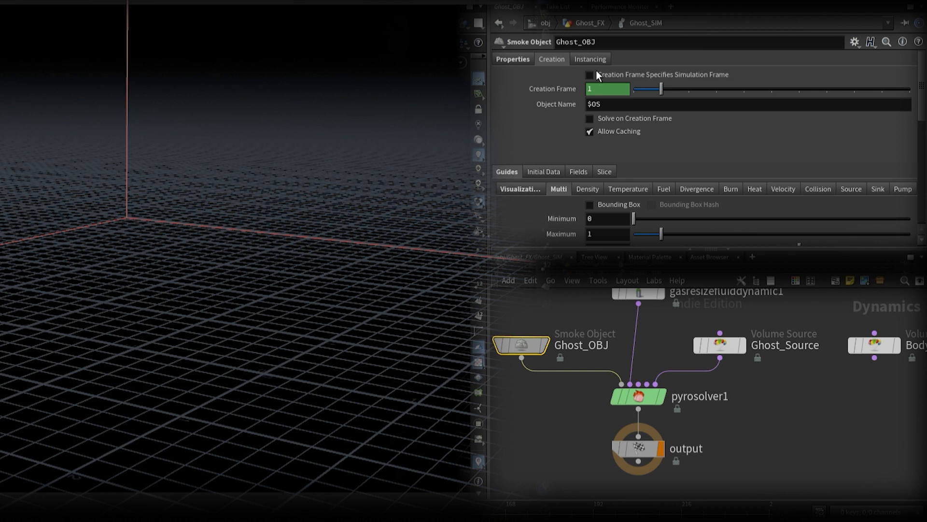
pyautogui.click(598, 119)
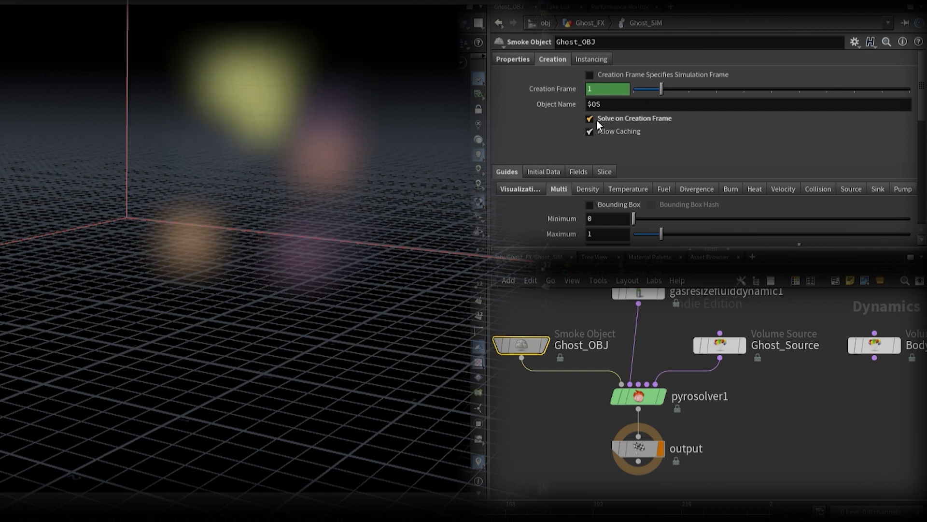
# Step: Set Ghost_OBJ's Division Size to 0.015
pyautogui.click(524, 59)
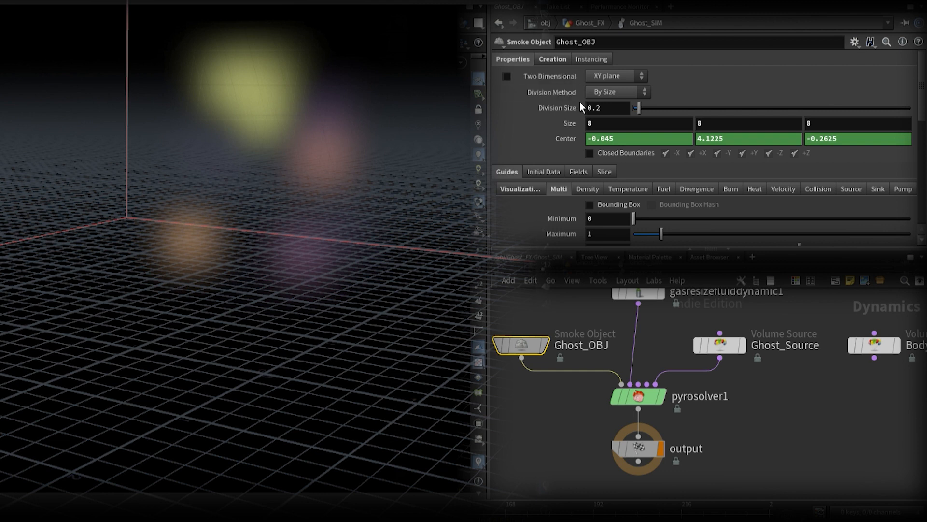
pyautogui.doubleClick(611, 116)
pyautogui.write('015')
pyautogui.press('Return')
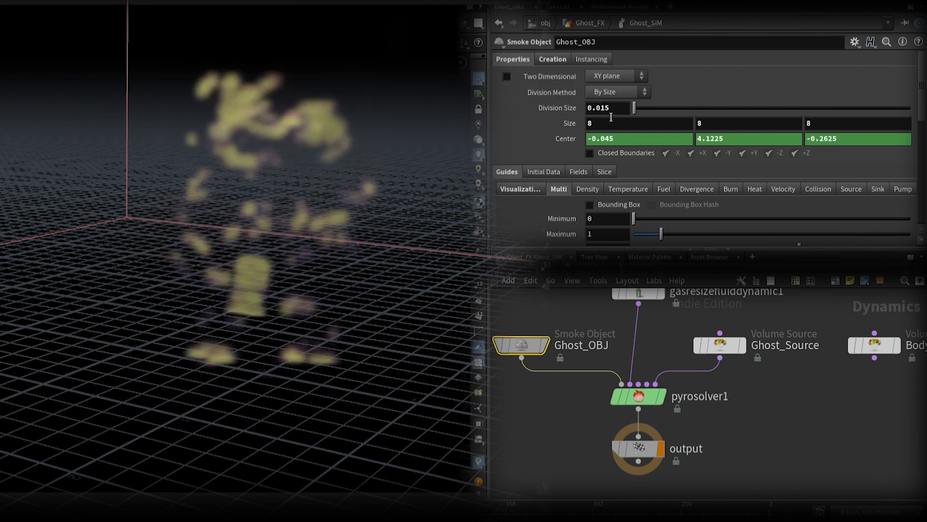
# Step: Try reversed color presets on the Diffuse Ramp: cream to black, yellow to navy, and white through cyan to blue
pyautogui.scroll(-10, 581, 144)
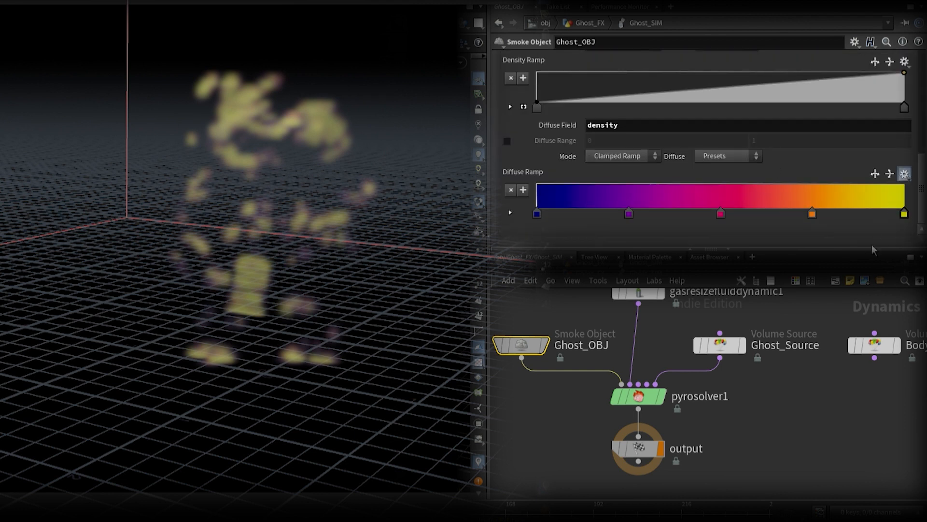
pyautogui.click(905, 174)
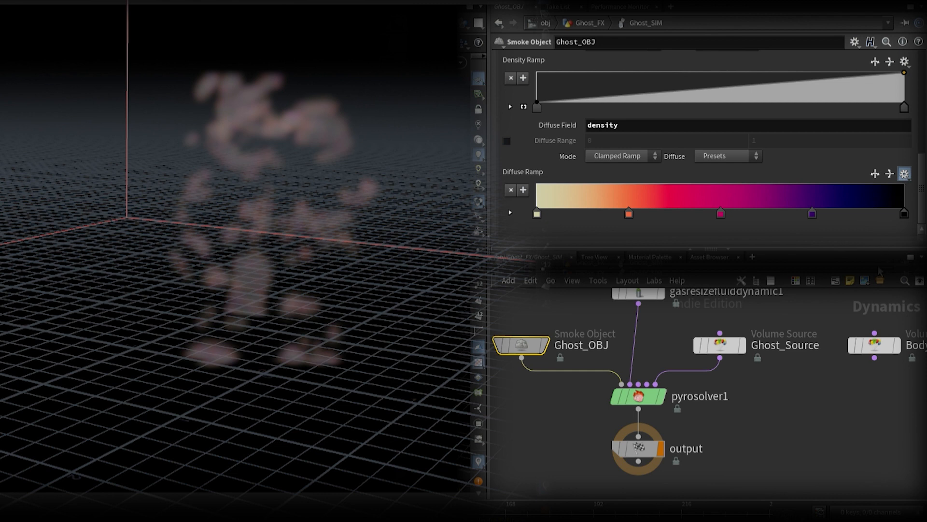
pyautogui.click(874, 291)
pyautogui.click(907, 175)
pyautogui.click(875, 301)
pyautogui.click(881, 175)
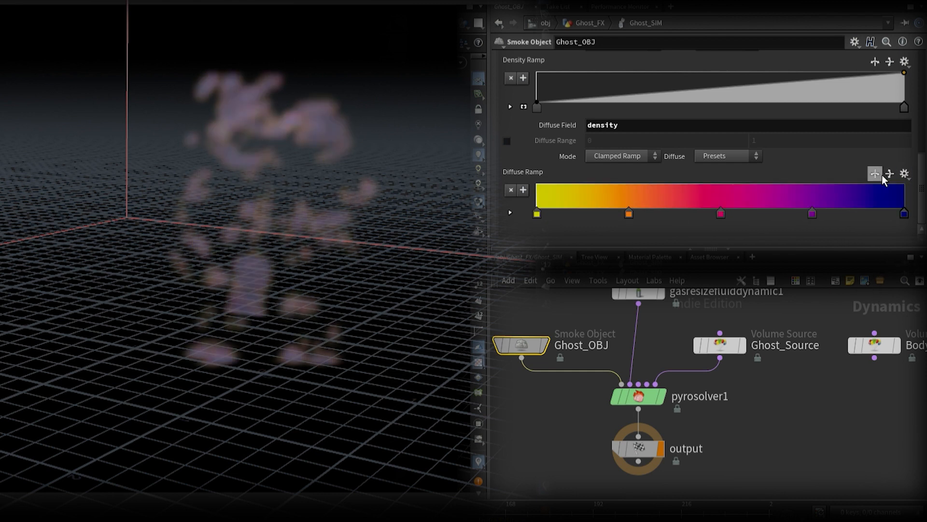
pyautogui.click(904, 175)
pyautogui.click(897, 358)
pyautogui.click(882, 176)
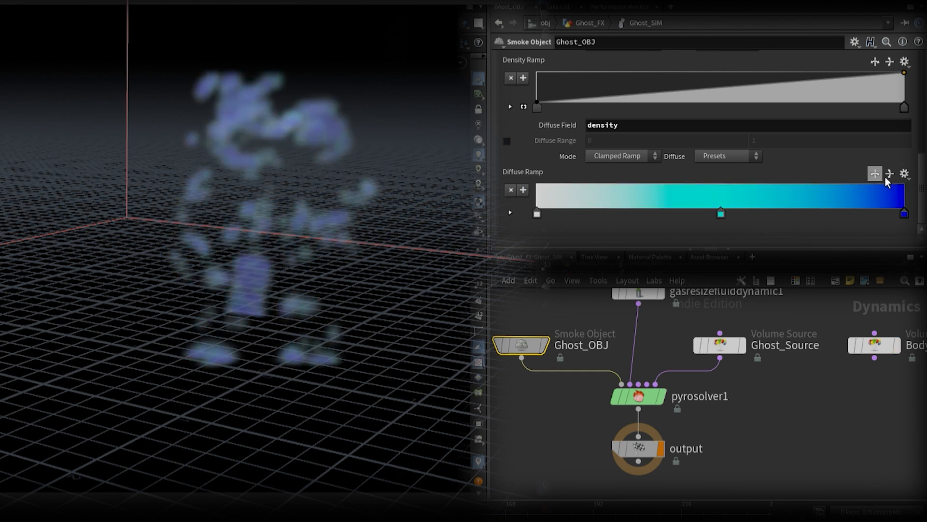
# Step: Apply the rainbow color preset to the Diffuse Ramp and reverse it to run from red to violet
pyautogui.click(905, 173)
pyautogui.click(884, 219)
pyautogui.click(875, 174)
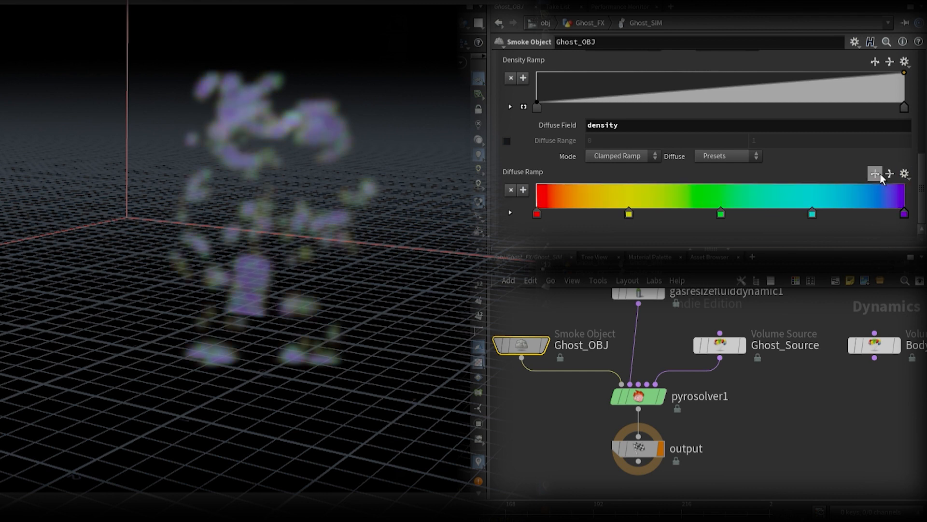
# Step: Link vdbfrompolygons1's Voxel Size in Ghost_FX to Ghost_OBJ's Division Size with a relative channel reference
pyautogui.scroll(10, 859, 170)
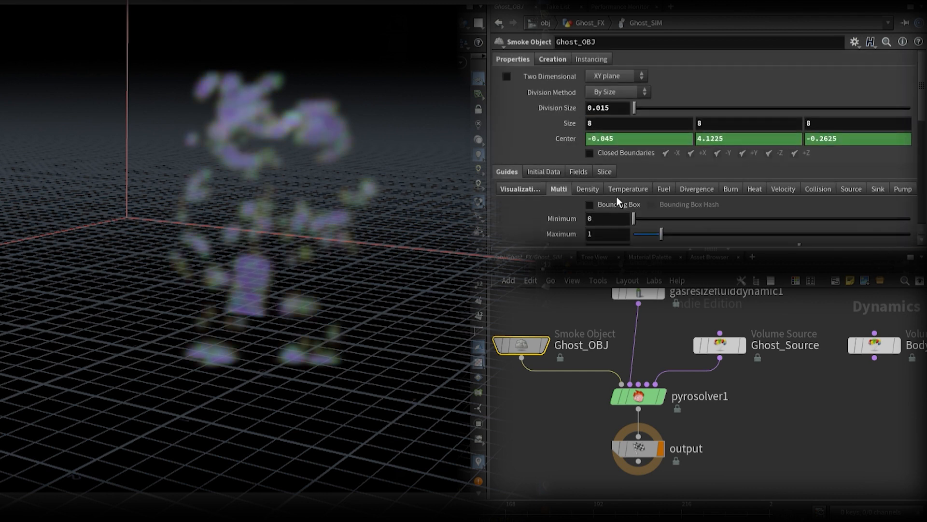
pyautogui.press('u')
pyautogui.moveTo(657, 341); pyautogui.dragTo(743, 497, button='middle')
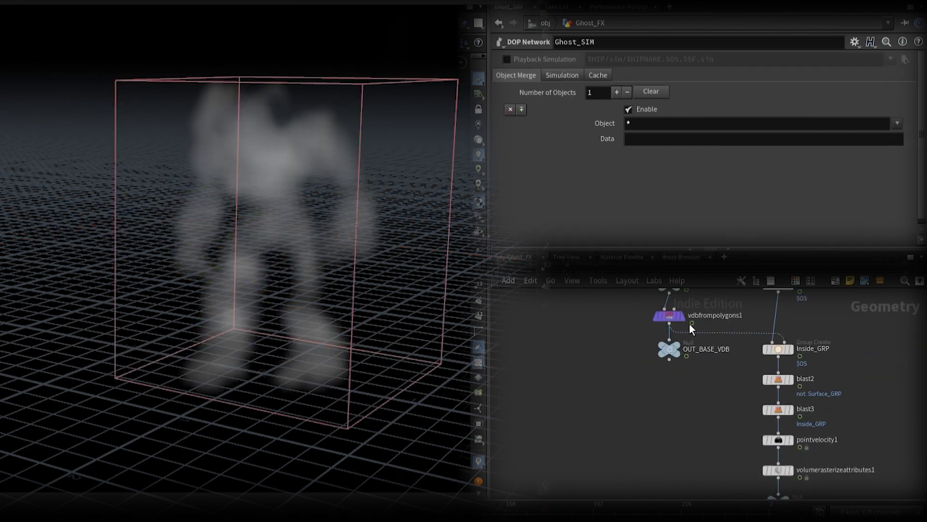
pyautogui.click(669, 316)
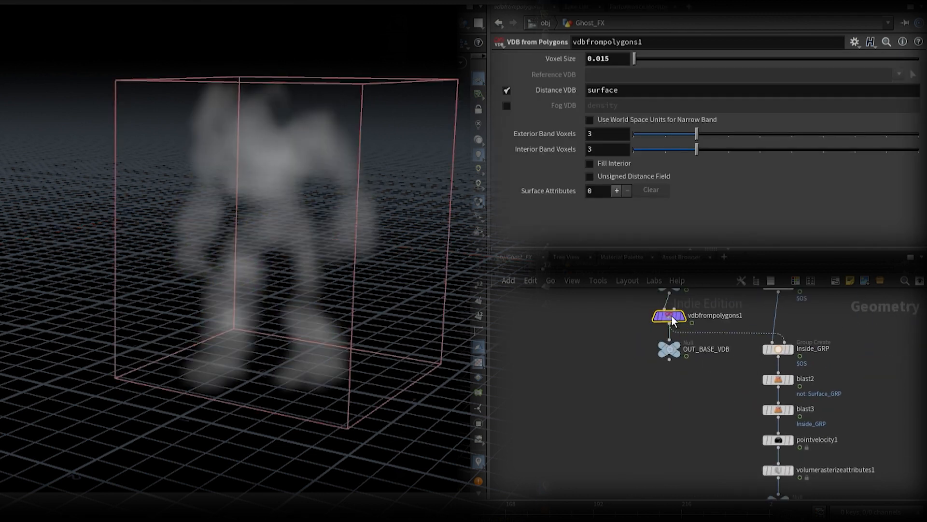
pyautogui.rightClick(572, 62)
pyautogui.click(627, 188)
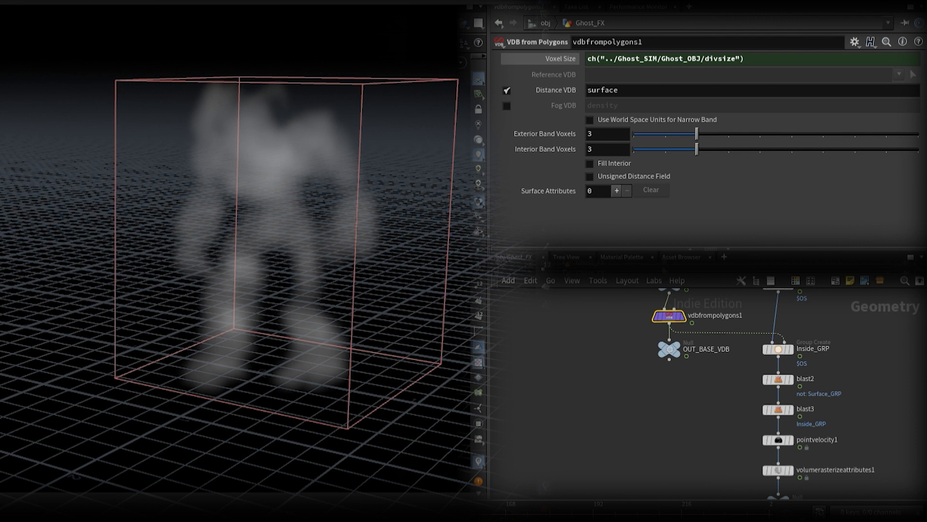
pyautogui.click(580, 59)
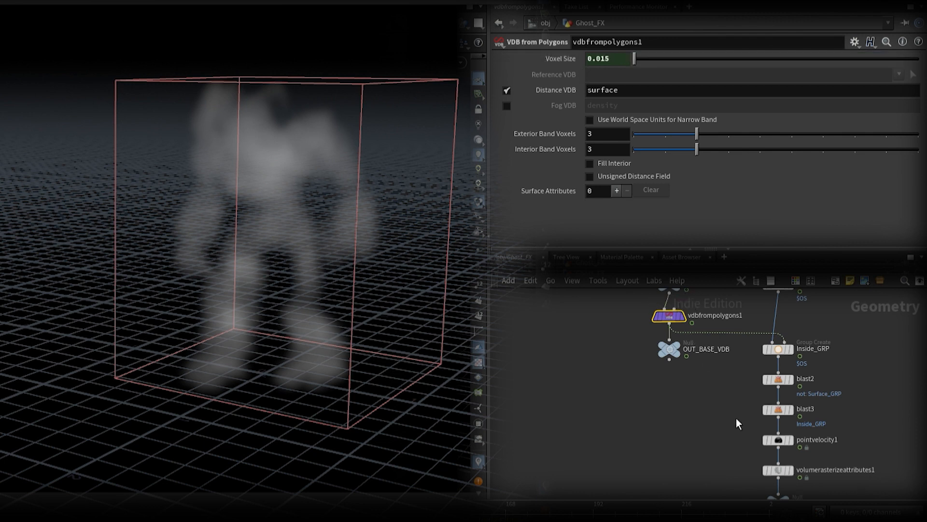
# Step: Return to the Ghost_SIM network and open the parameters of gasresizefluiddynamic1
pyautogui.moveTo(737, 423); pyautogui.dragTo(649, 308, button='middle')
pyautogui.click(695, 445)
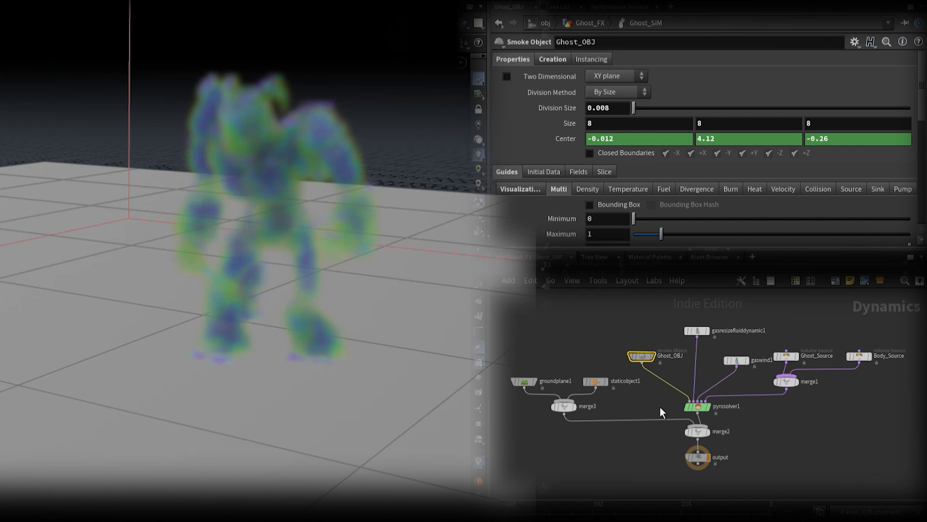
pyautogui.click(703, 332)
pyautogui.click(552, 104)
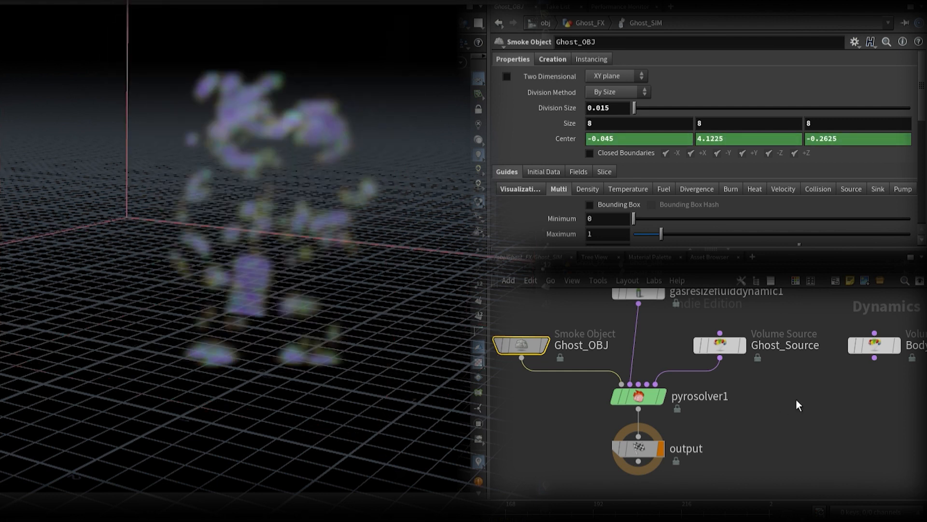
# Step: Insert a Merge between Ghost_Source and pyrosolver1 and connect Body_Source to it
pyautogui.press('Return')
pyautogui.click(709, 401)
pyautogui.moveTo(715, 404); pyautogui.dragTo(732, 406)
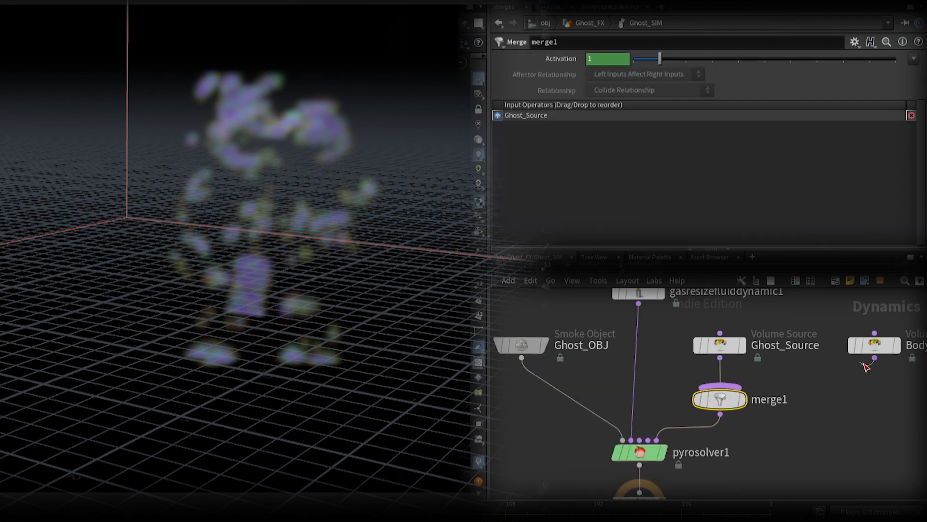
pyautogui.moveTo(874, 358); pyautogui.dragTo(726, 387)
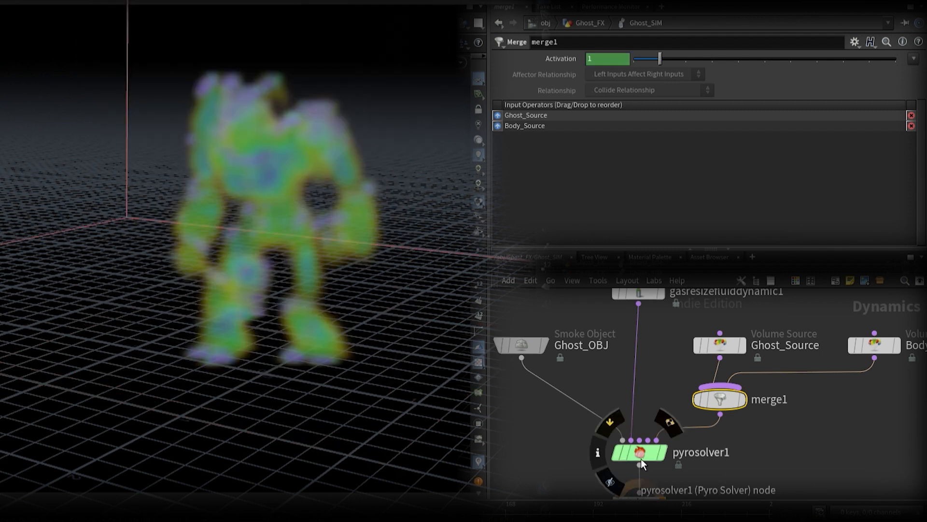
# Step: Set pyrosolver1's Cooling Rate to 0.05 and adjust its Viscosity
pyautogui.click(642, 459)
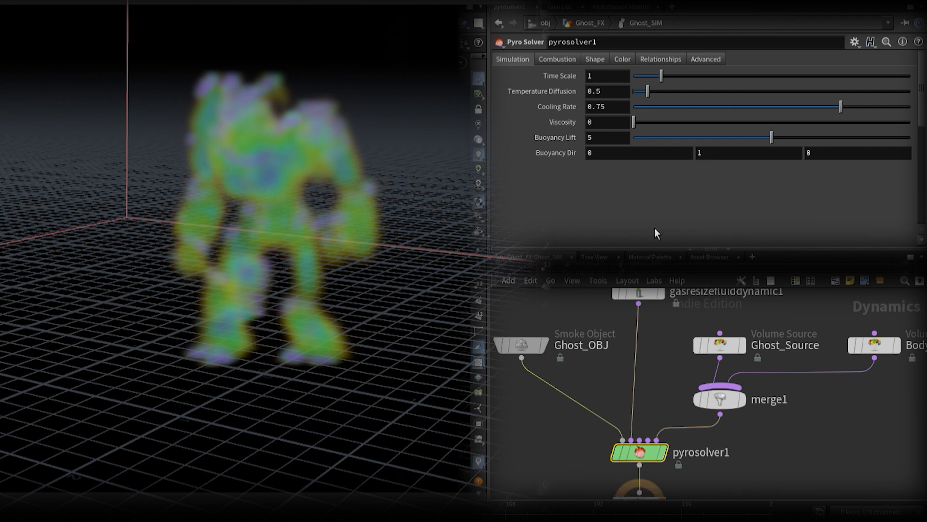
pyautogui.click(589, 107)
pyautogui.write('0.05')
pyautogui.press('Return')
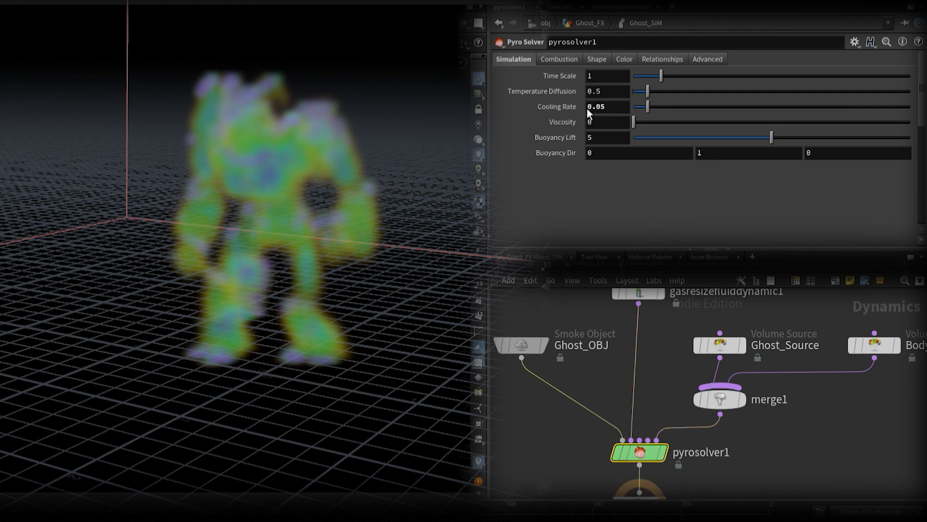
pyautogui.click(607, 124)
pyautogui.press('Return')
# Step: Turn off Enable Combustion on pyrosolver1 and set its Dissipation to 0.4
pyautogui.click(559, 60)
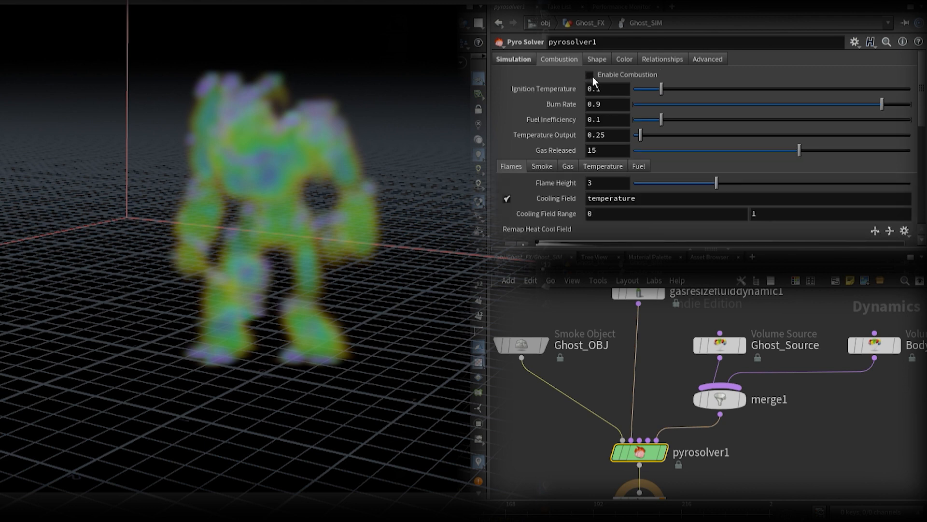
pyautogui.click(591, 76)
pyautogui.click(599, 59)
pyautogui.moveTo(596, 75); pyautogui.dragTo(607, 89)
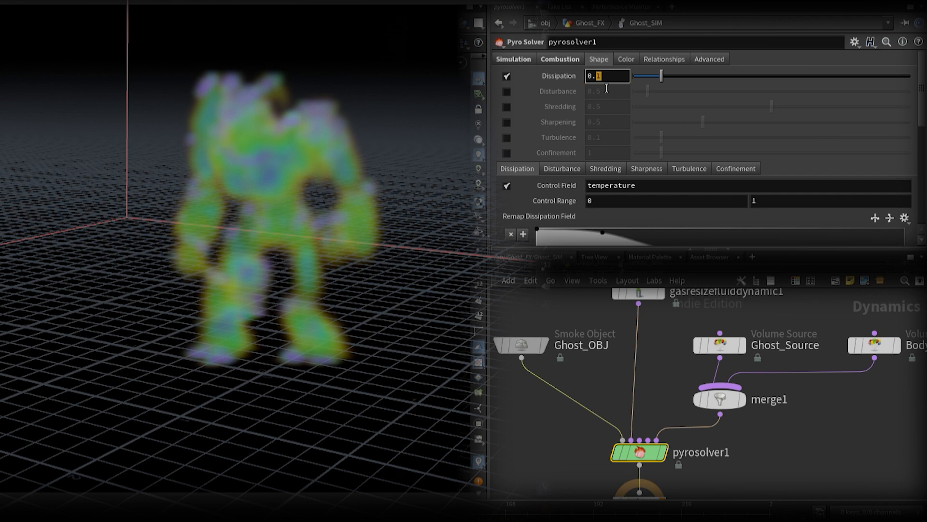
pyautogui.press('Return')
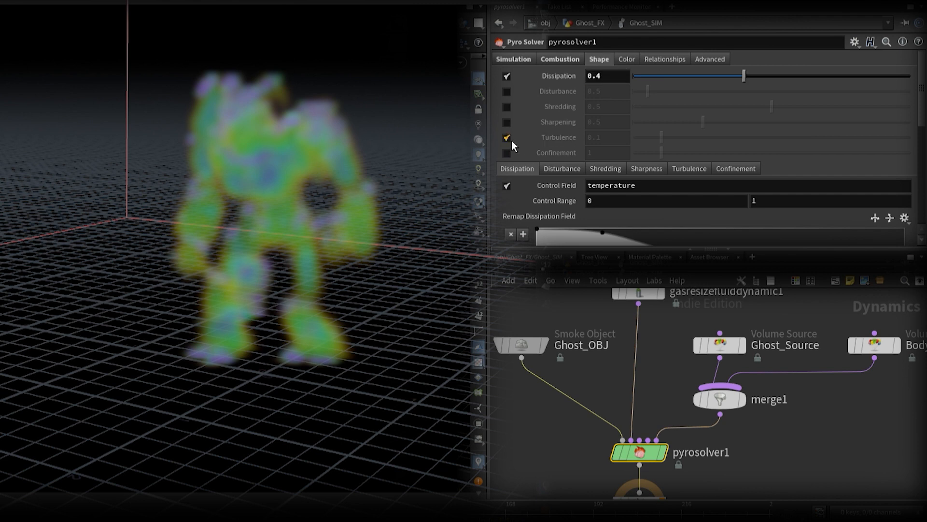
# Step: Enable Turbulence in pyrosolver1's shape settings and set it to 0.2
pyautogui.click(507, 137)
pyautogui.moveTo(599, 138); pyautogui.dragTo(606, 151)
pyautogui.write('2')
pyautogui.press('Return')
# Step: Set the detailed turbulence to Swirl Size 3, Pulse Length 0.356, Seed 4.47, Influence Threshold 0.05, Turbulence 3 and Control Influence 0.62
pyautogui.scroll(-2, 652, 126)
pyautogui.click(684, 104)
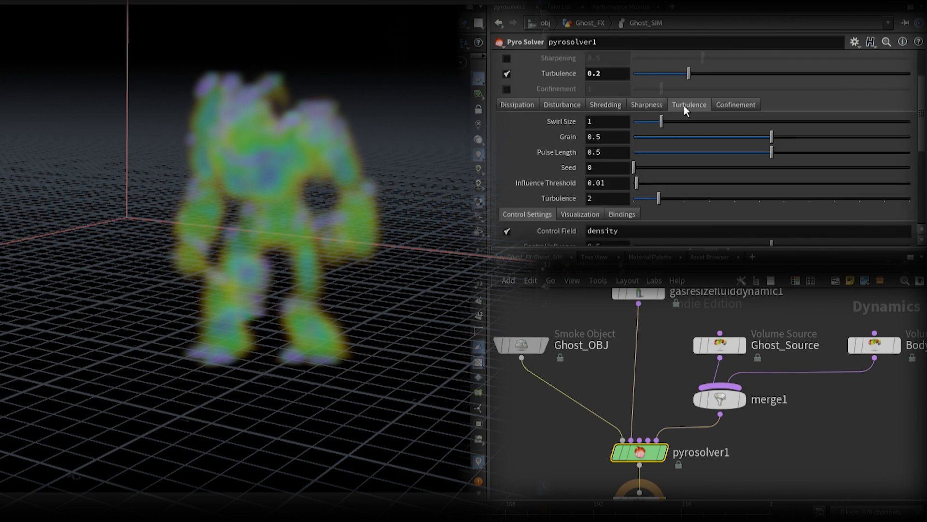
pyautogui.moveTo(771, 152); pyautogui.dragTo(761, 171)
pyautogui.moveTo(600, 184); pyautogui.dragTo(608, 204)
pyautogui.write('5')
pyautogui.press('Return')
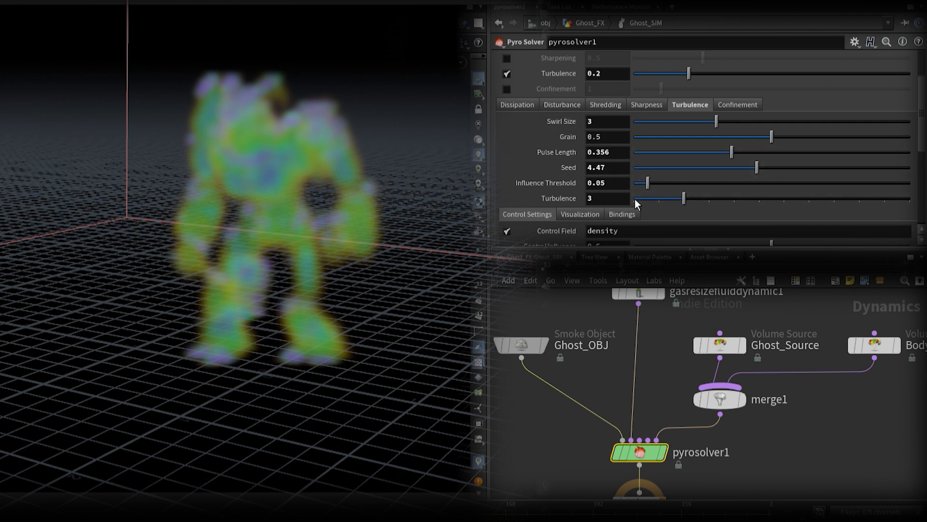
pyautogui.scroll(-3, 627, 193)
pyautogui.moveTo(772, 118); pyautogui.dragTo(808, 123)
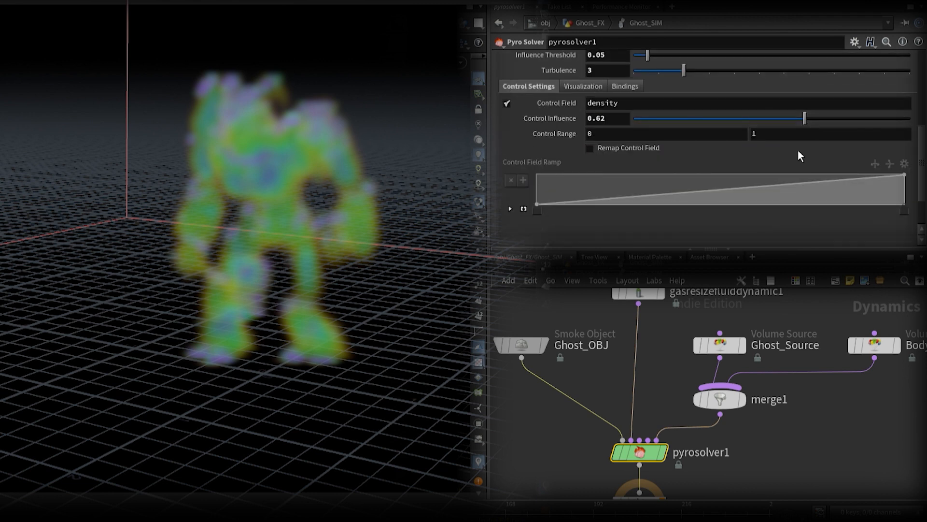
# Step: Insert a Merge node between pyrosolver1 and output
pyautogui.moveTo(723, 475); pyautogui.dragTo(752, 399, button='middle')
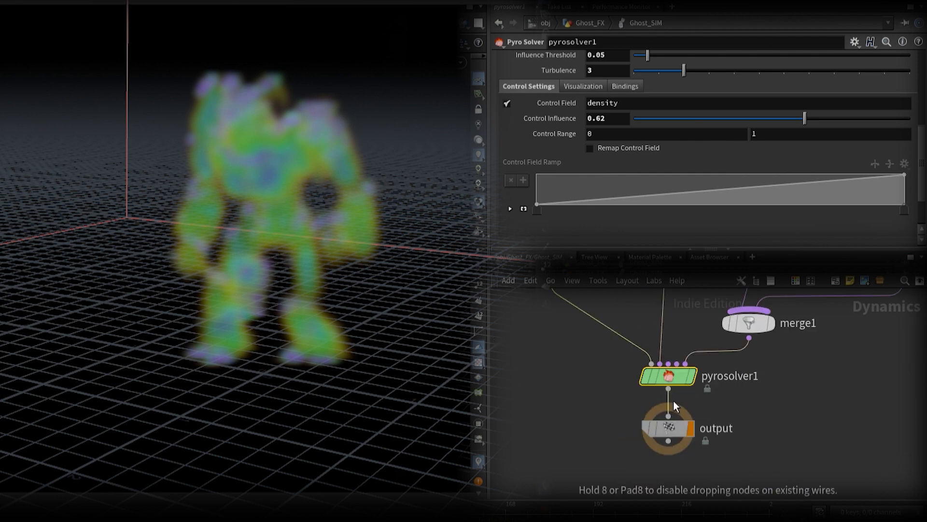
pyautogui.click(674, 405)
pyautogui.moveTo(625, 397); pyautogui.dragTo(682, 398, button='middle')
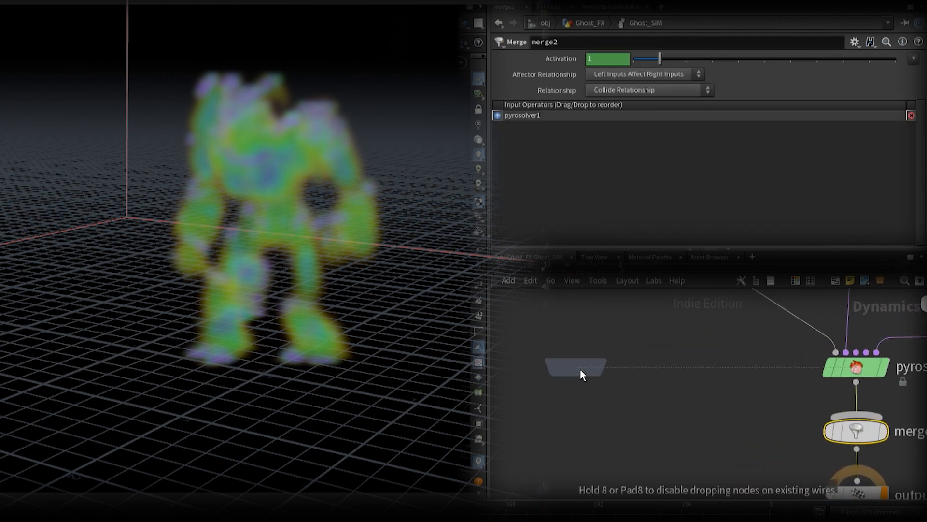
# Step: Add a Ground Plane and wire it into the merge below pyrosolver1, reordering the inputs so the ground plane comes first
pyautogui.click(581, 370)
pyautogui.moveTo(576, 382); pyautogui.dragTo(861, 416)
pyautogui.click(864, 439)
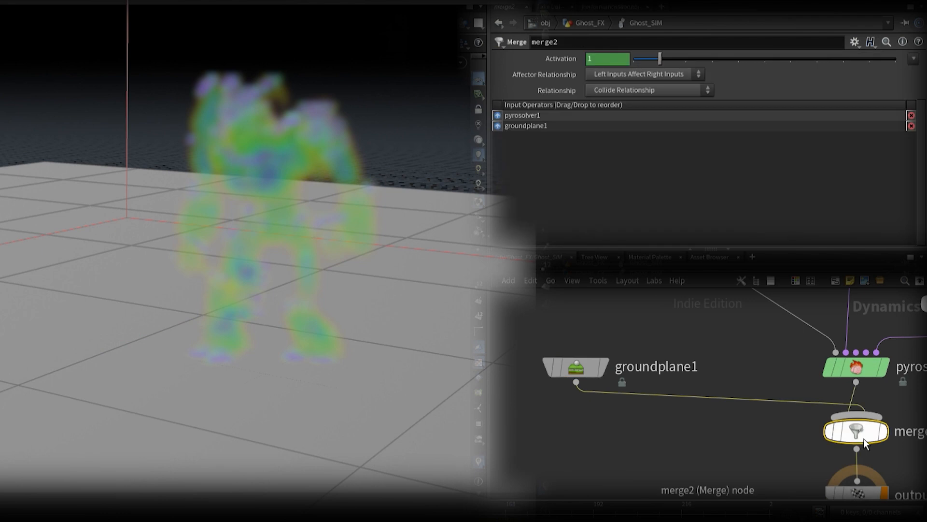
pyautogui.hotkey('shift', 'r')
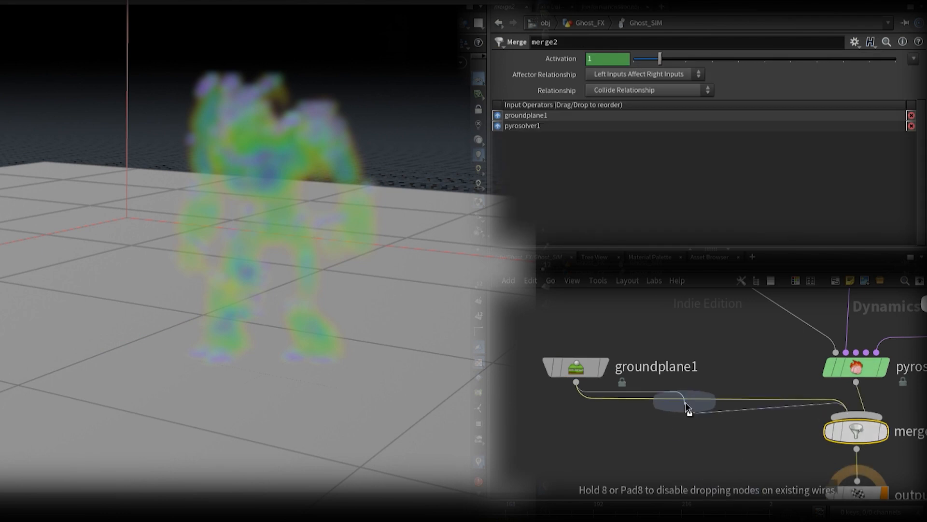
# Step: Insert a Merge after groundplane1 and connect a new Static Object to it
pyautogui.click(682, 410)
pyautogui.moveTo(547, 329); pyautogui.dragTo(784, 447)
pyautogui.moveTo(685, 429); pyautogui.dragTo(525, 363)
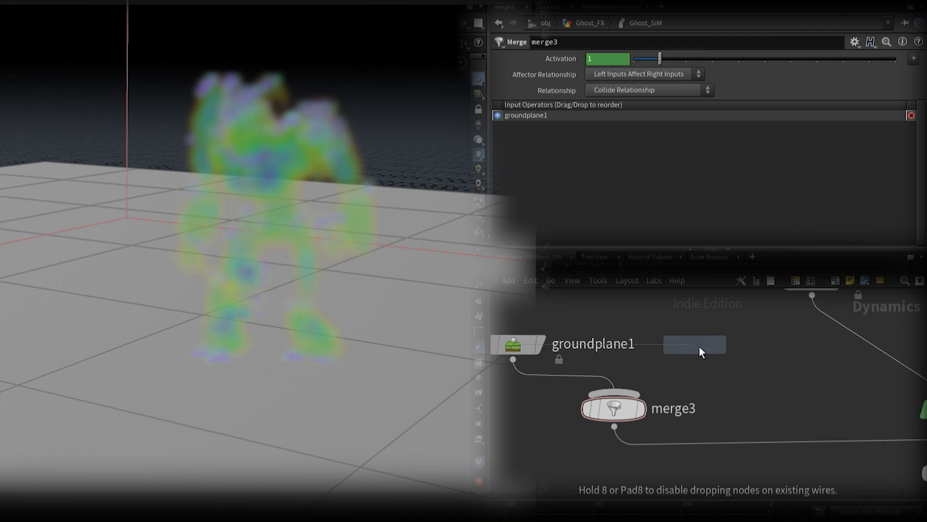
pyautogui.click(699, 346)
pyautogui.moveTo(696, 360); pyautogui.dragTo(620, 393)
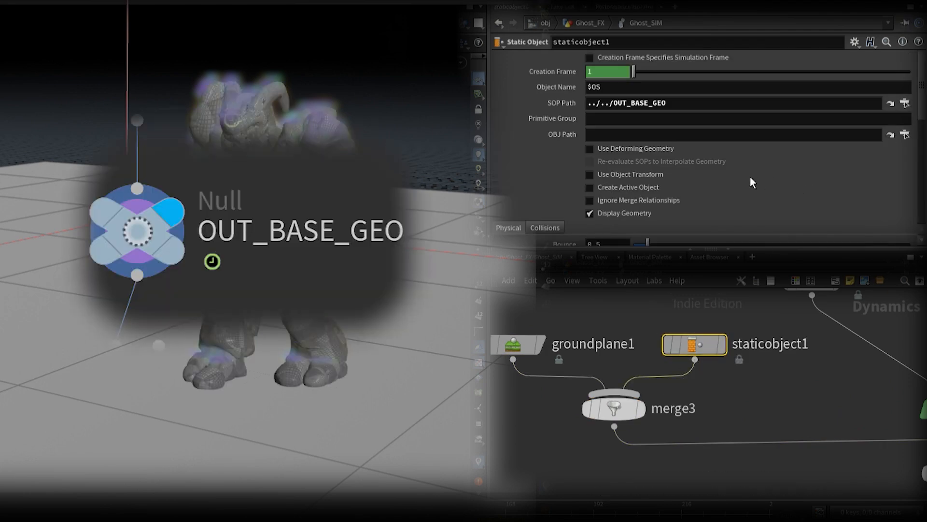
# Step: Set staticobject1's SOP Path to ../../OUT_BASE_GEO, using Volume Sample collisions with ../../OUT_BASE_VDB as the Proxy Volume
pyautogui.scroll(-3, 749, 177)
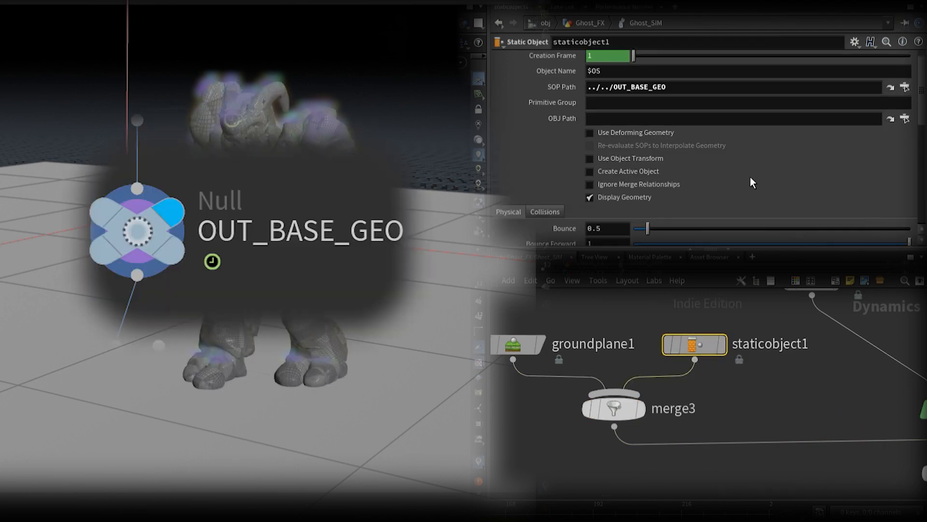
pyautogui.click(563, 164)
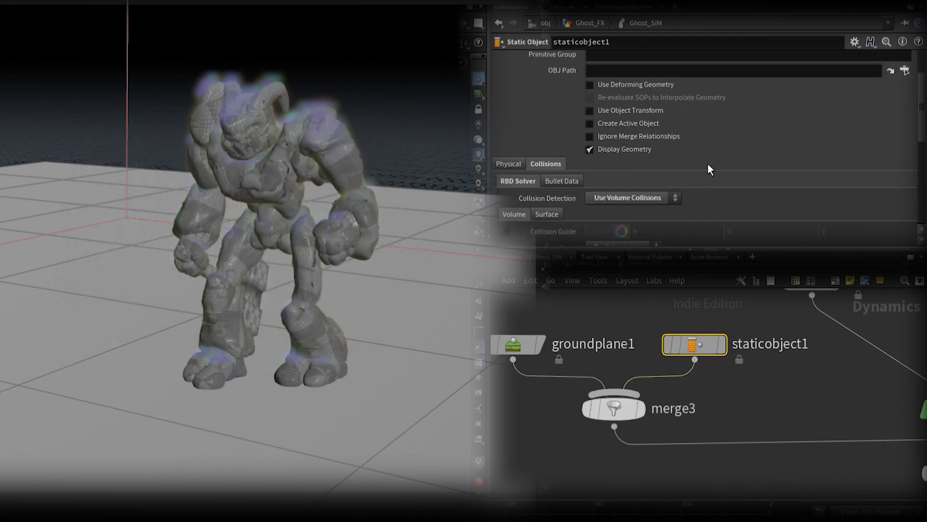
pyautogui.scroll(-5, 708, 169)
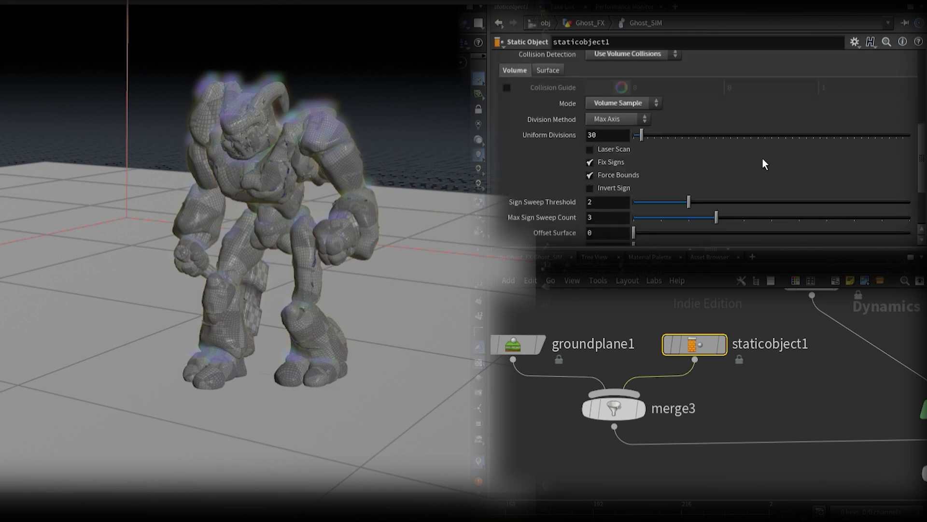
pyautogui.scroll(-4, 923, 191)
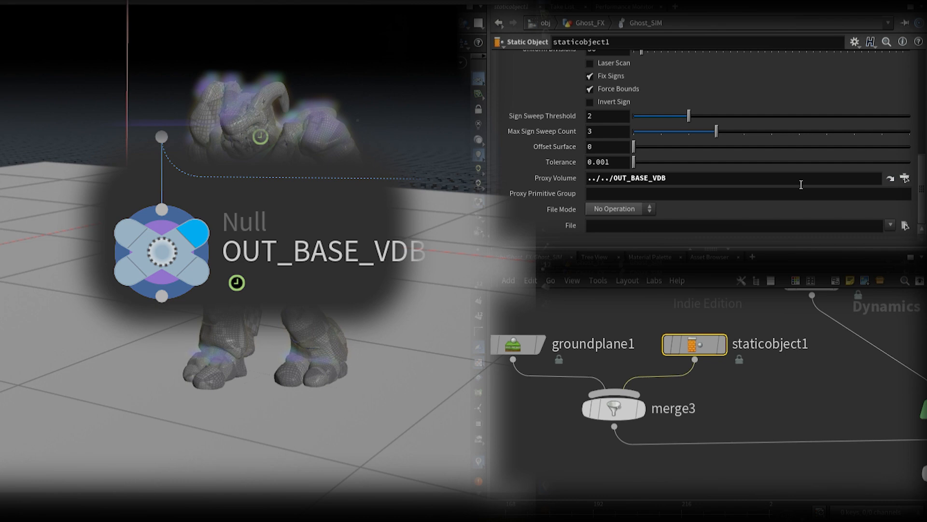
# Step: Enable Use Deforming Geometry on staticobject1 and turn off Display Geometry
pyautogui.scroll(10, 797, 178)
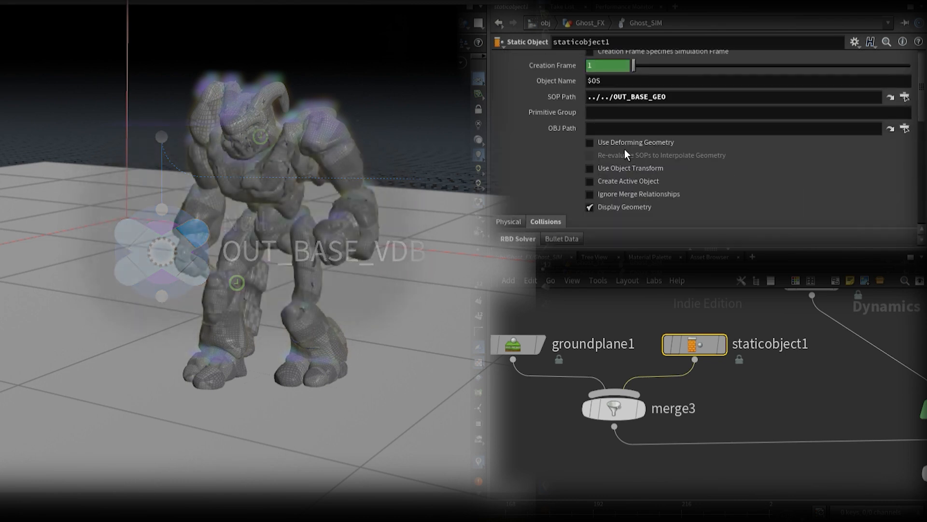
pyautogui.click(593, 209)
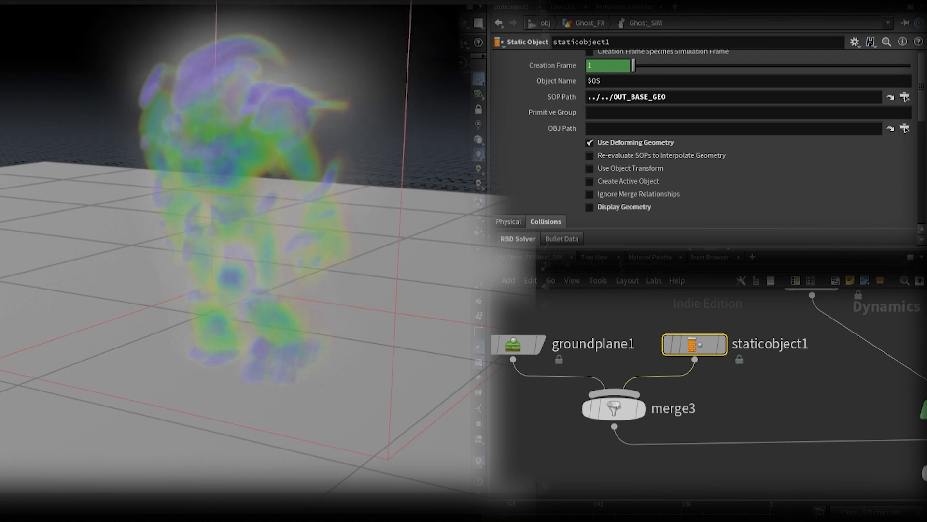
# Step: Set Ghost_OBJ's visualization Density Scale to 10 and Shadow Scale to 2
pyautogui.moveTo(778, 352); pyautogui.dragTo(641, 473, button='middle')
pyautogui.click(684, 407)
pyautogui.scroll(-3, 561, 200)
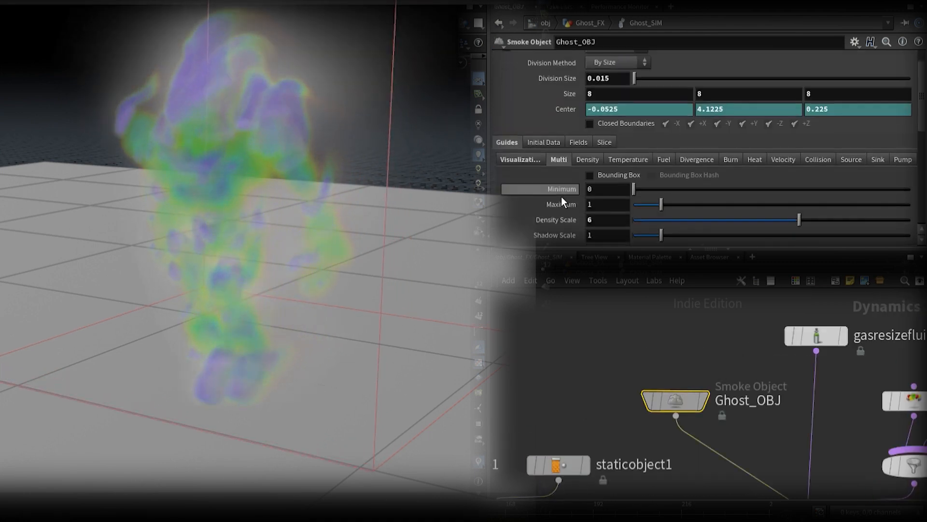
pyautogui.moveTo(618, 205)
pyautogui.mouseDown()
pyautogui.moveTo(584, 213)
pyautogui.moveTo(580, 226)
pyautogui.mouseUp()
pyautogui.write('10')
pyautogui.press('Return')
pyautogui.press('Tab')
pyautogui.write('3')
pyautogui.press('Return')
pyautogui.write('2')
pyautogui.press('Return')
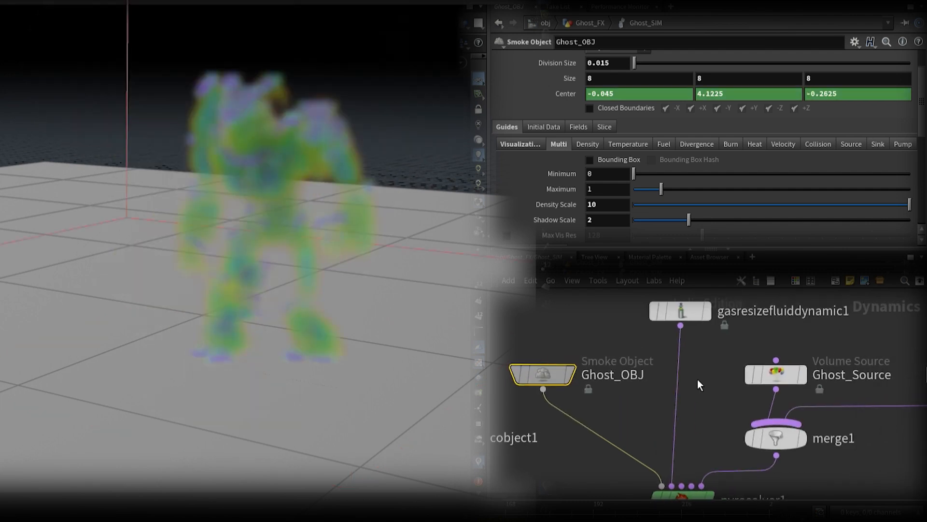
# Step: Add a Gas Wind node, connect it to pyrosolver1, and position it between Ghost_OBJ and Ghost_Source
pyautogui.click(729, 311)
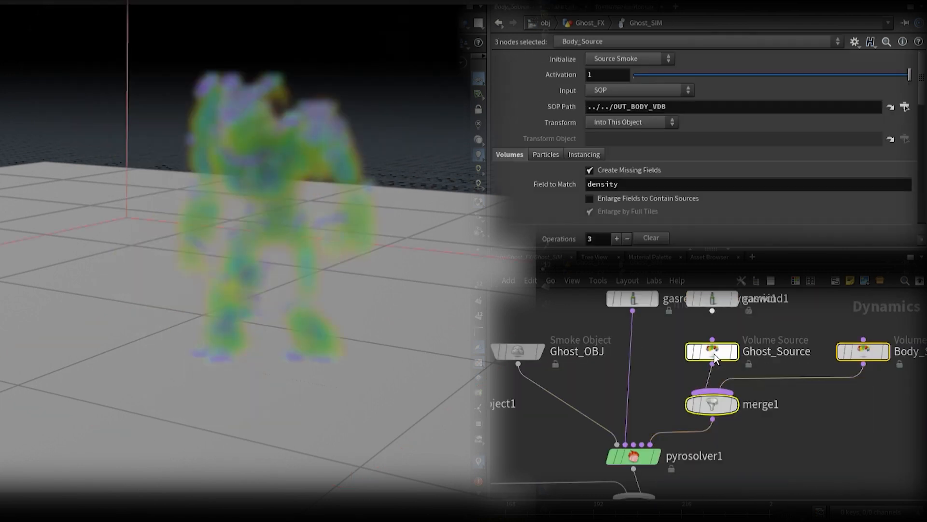
pyautogui.moveTo(713, 310); pyautogui.dragTo(634, 444)
pyautogui.moveTo(720, 298); pyautogui.dragTo(722, 360)
pyautogui.click(722, 360)
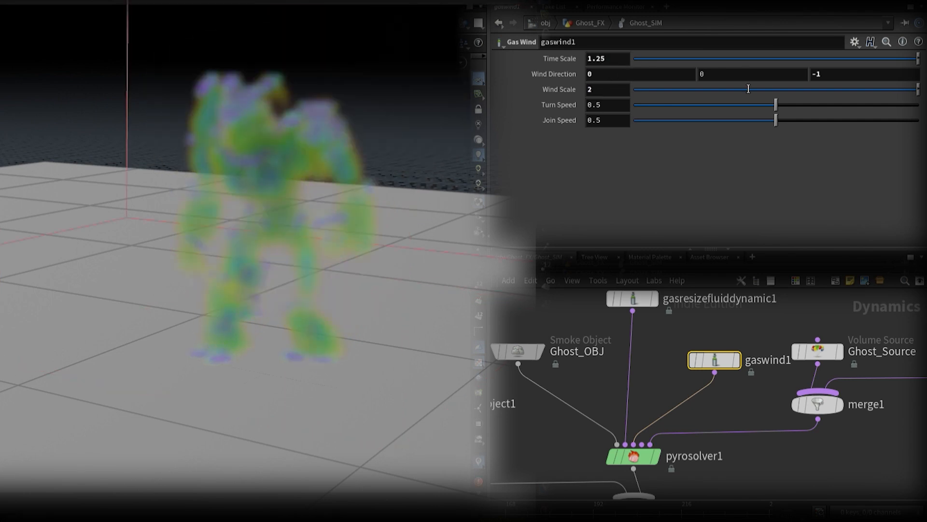
# Step: Set gaswind1's Time Scale to 1.25, Wind Direction to 0, 0.2, -1, Wind Scale to 2 and Turn Speed to 0.737
pyautogui.click(744, 74)
pyautogui.write('0.2')
pyautogui.press('Return')
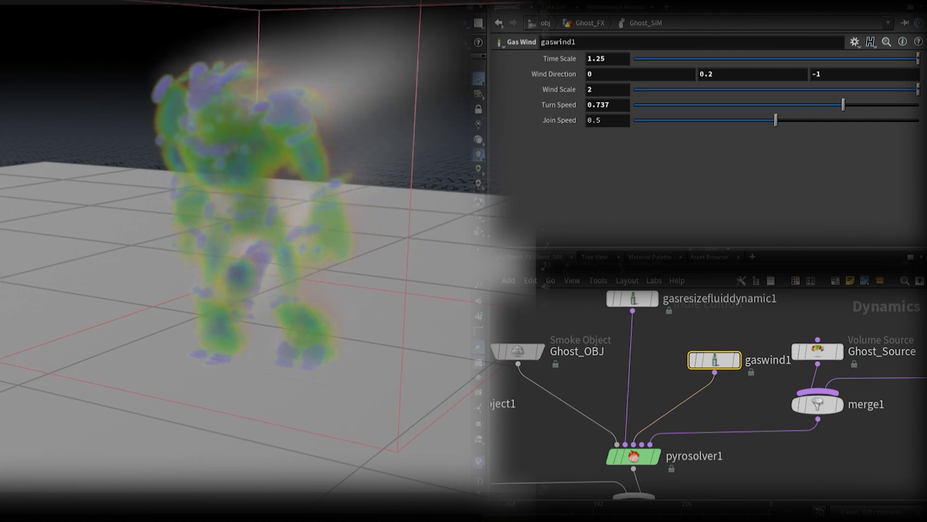
# Step: Enable Shredding on pyrosolver1 and set it to 0.05
pyautogui.click(644, 457)
pyautogui.click(628, 106)
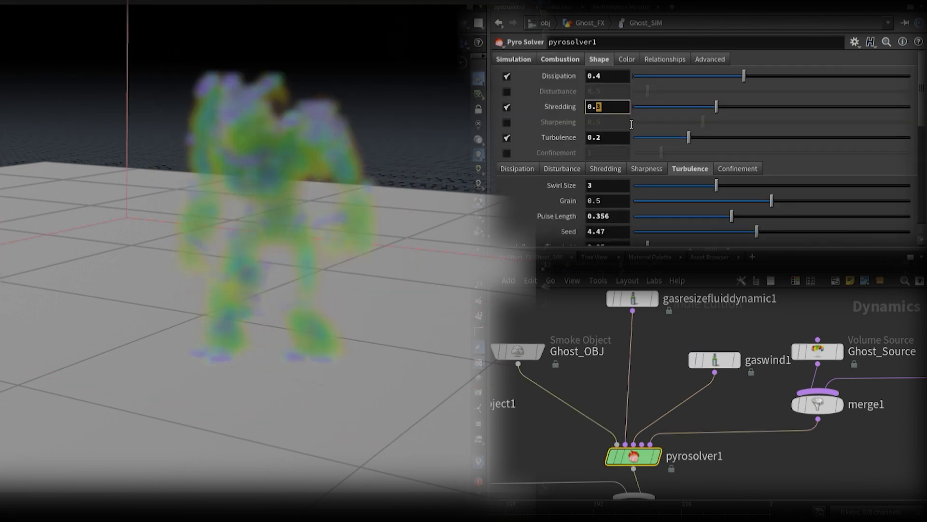
pyautogui.write('05')
pyautogui.press('Return')
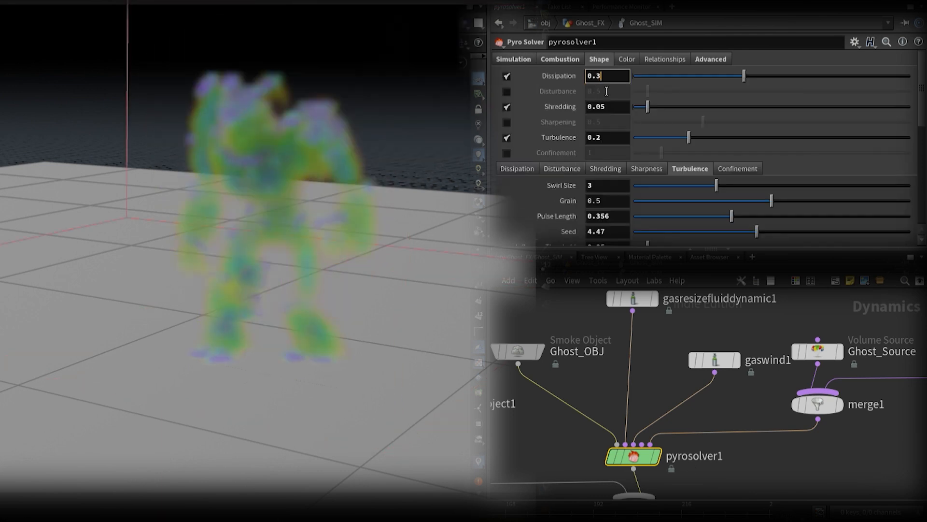
# Step: Set pyrosolver1's Dissipation to 0.3 and Turbulence to 0.4, and review its combustion, substep and shape settings
pyautogui.press('Return')
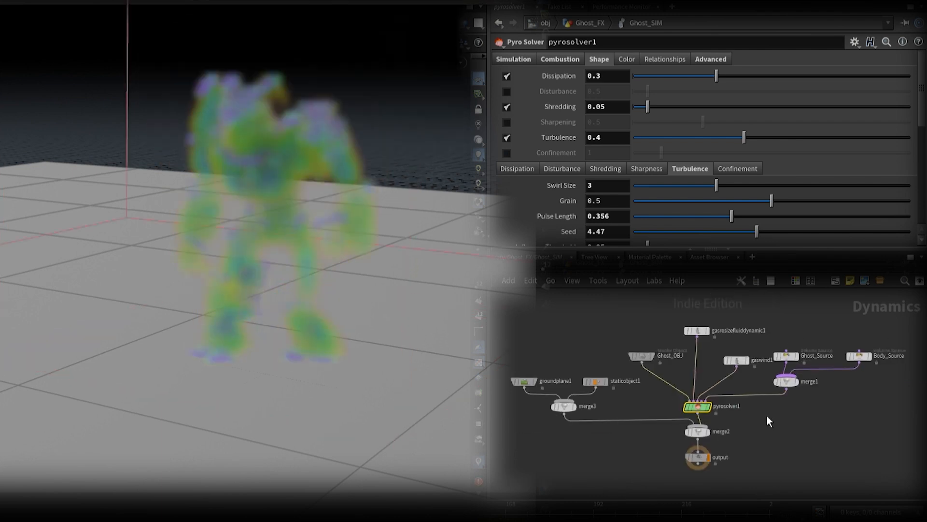
pyautogui.click(528, 59)
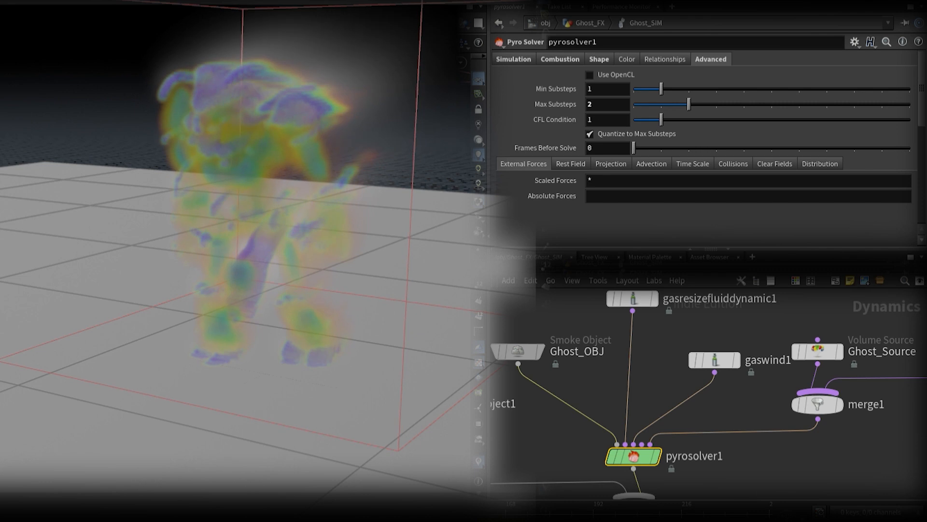
pyautogui.click(515, 60)
pyautogui.click(599, 60)
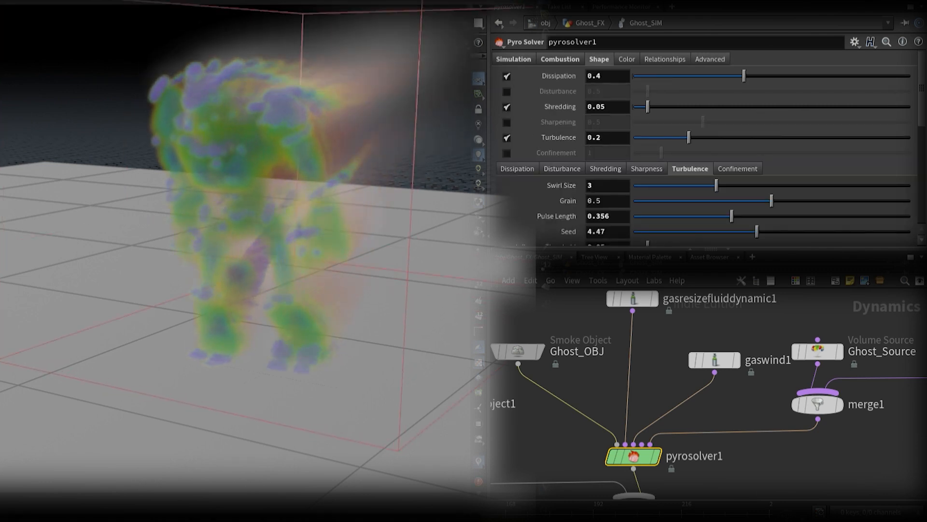
pyautogui.click(561, 61)
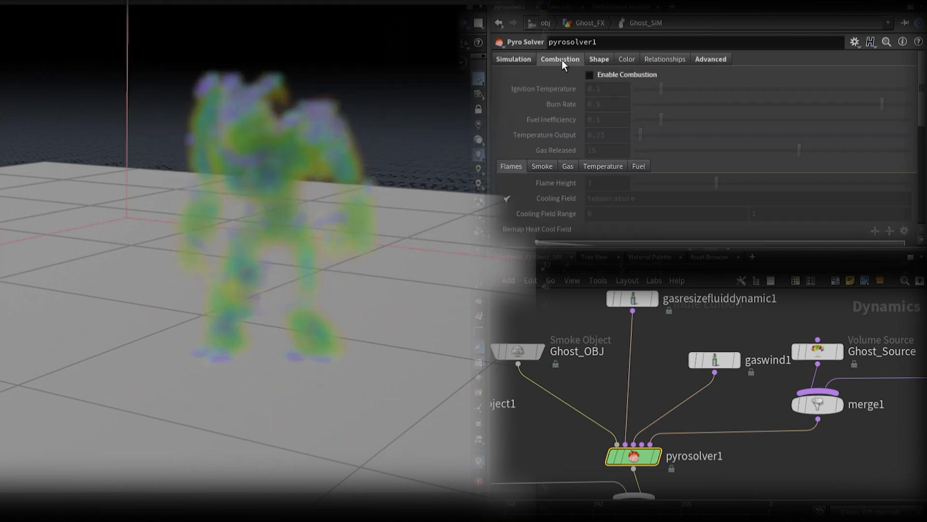
pyautogui.click(599, 60)
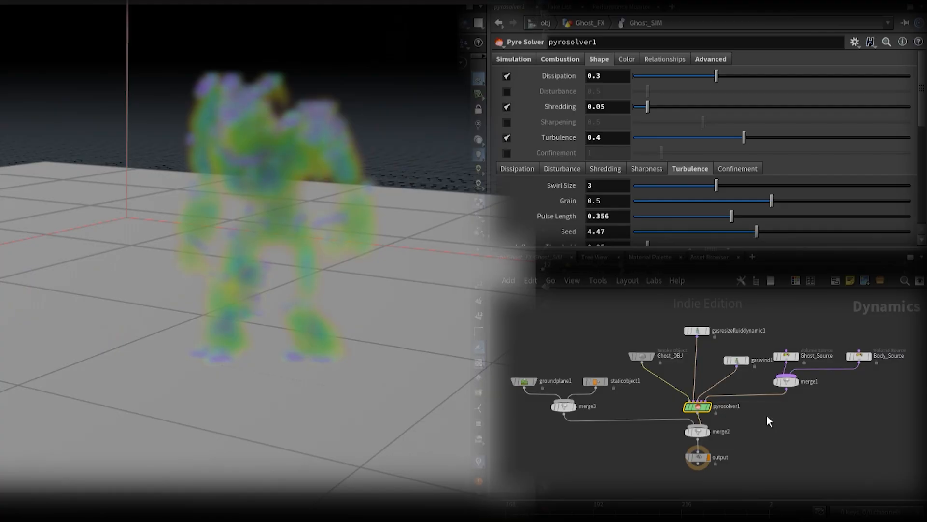
# Step: Return to the Ghost_FX network and add a DOP Import Fields node feeding a File Cache node below Ghost_SIM
pyautogui.press('u')
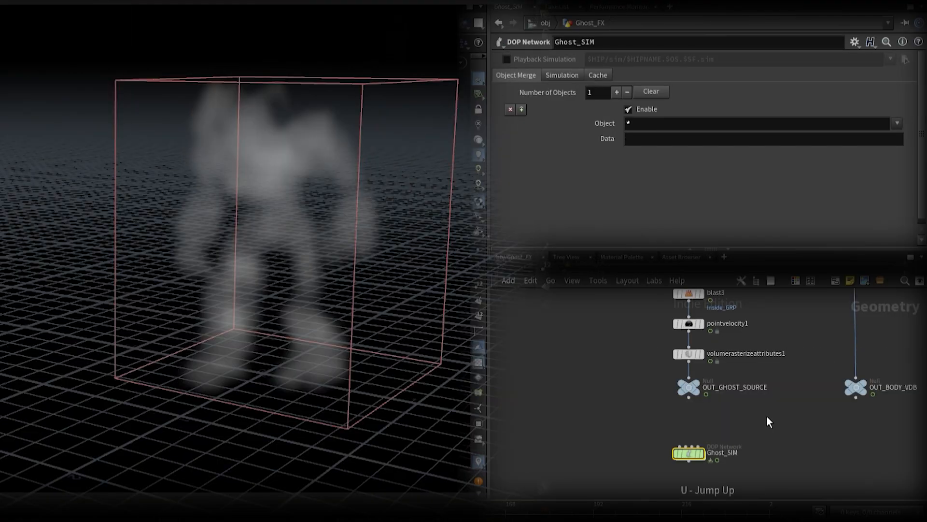
pyautogui.moveTo(781, 453); pyautogui.dragTo(791, 367, button='middle')
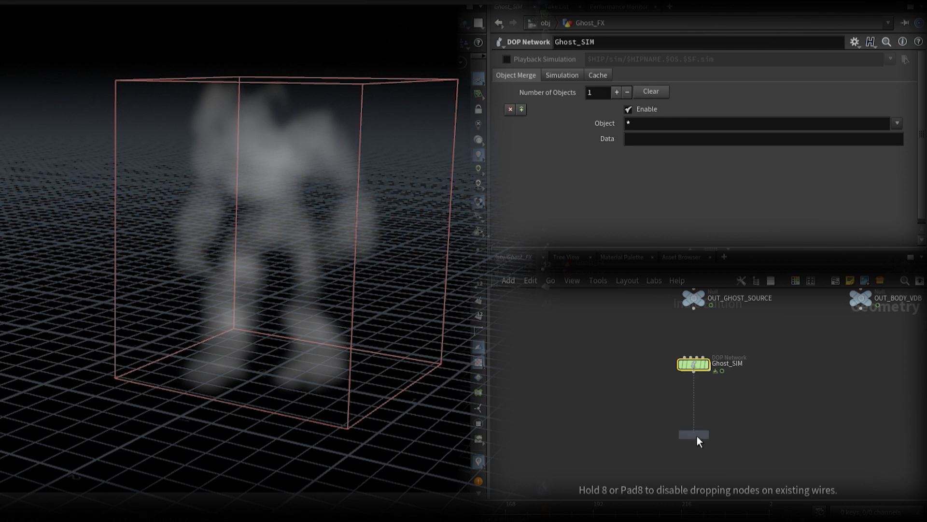
pyautogui.click(697, 439)
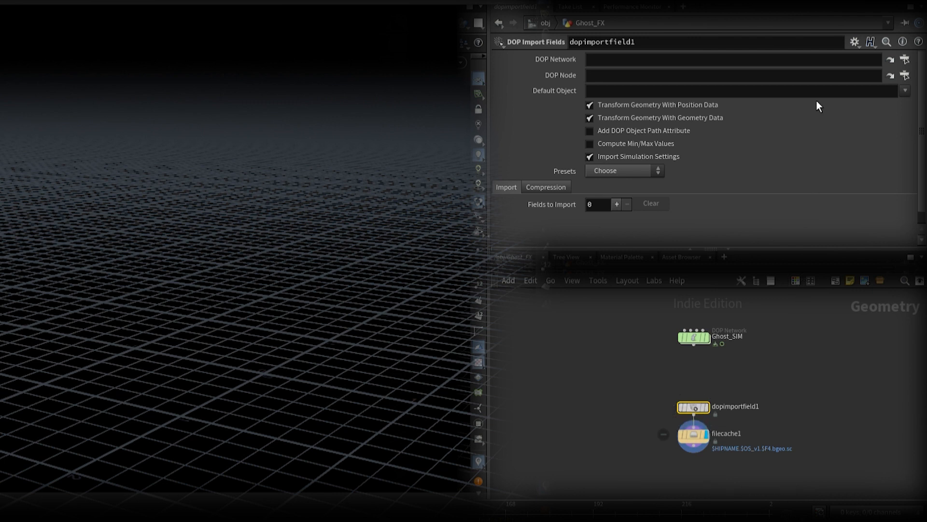
# Step: Set dopimportfield1's DOP Network to ../Ghost_SIM and its DOP Node to ../Ghost_SIM/Ghost_OBJ/
pyautogui.moveTo(697, 336); pyautogui.dragTo(686, 56)
pyautogui.moveTo(699, 339); pyautogui.dragTo(701, 75)
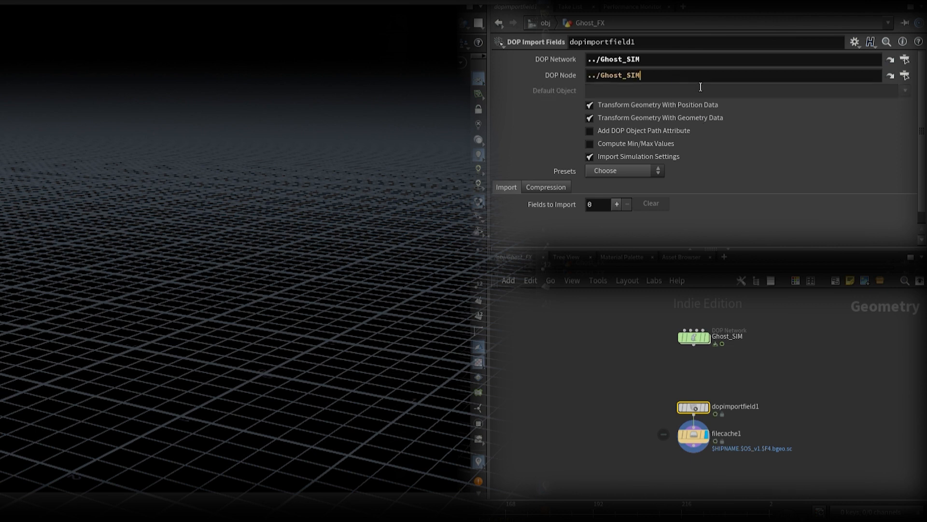
pyautogui.click(700, 76)
pyautogui.write('/')
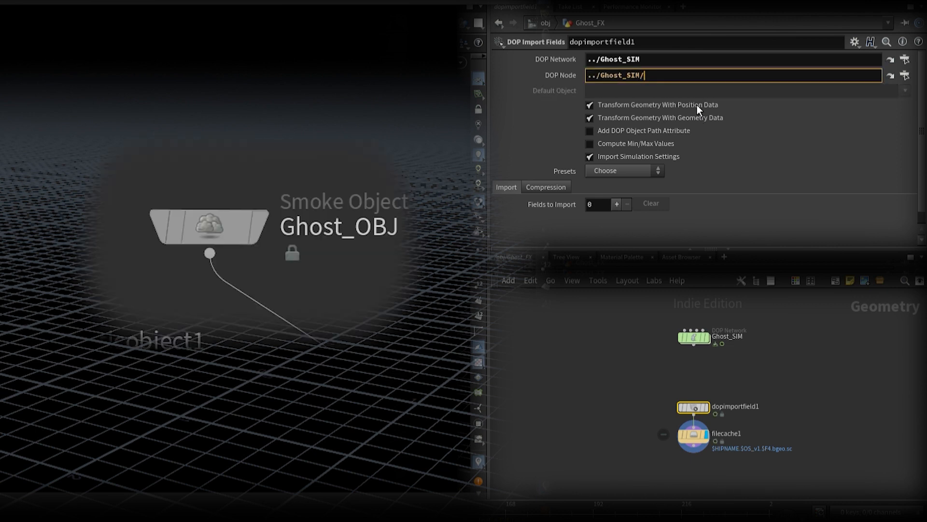
pyautogui.write('Ghost_OBJ/')
pyautogui.press('Return')
# Step: Import the density, vel, rest, temperature and Cd fields in dopimportfield1, with density visualized as Smoke and the others Invisible
pyautogui.scroll(-5, 743, 172)
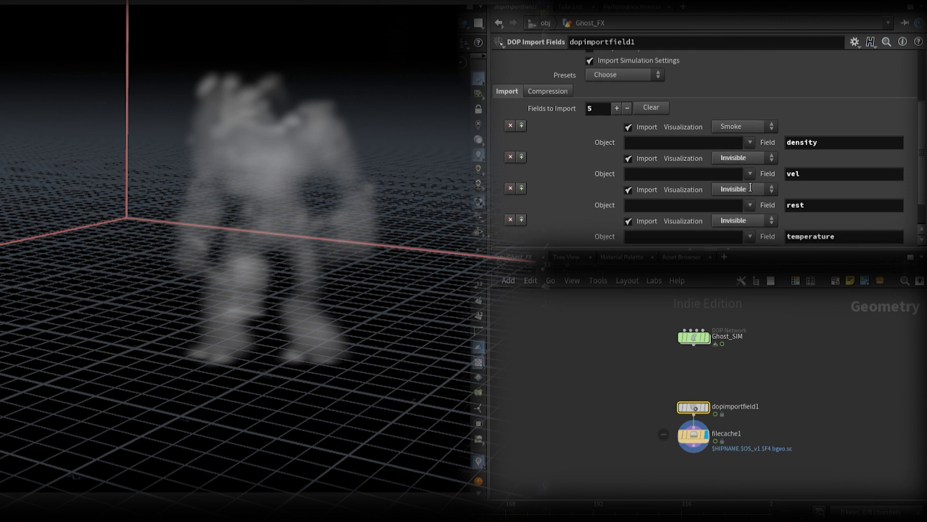
pyautogui.scroll(-2, 749, 185)
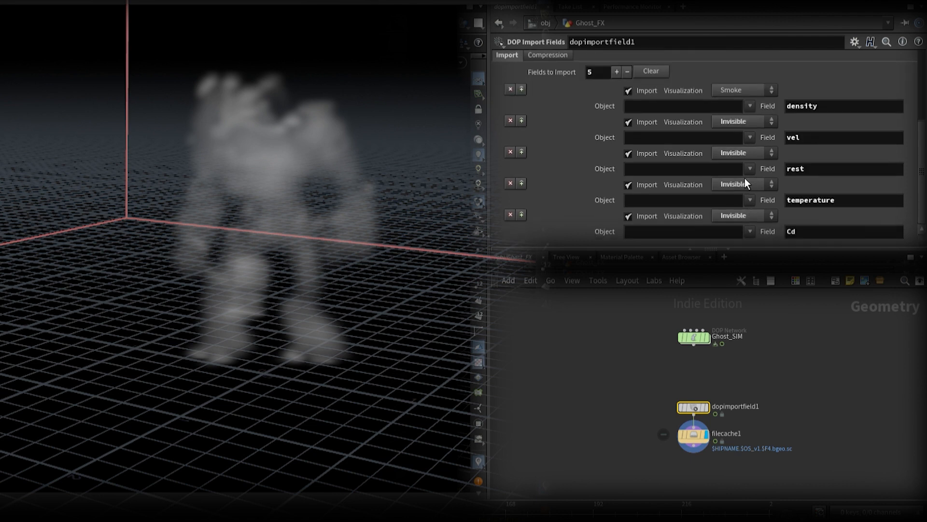
pyautogui.scroll(7, 746, 179)
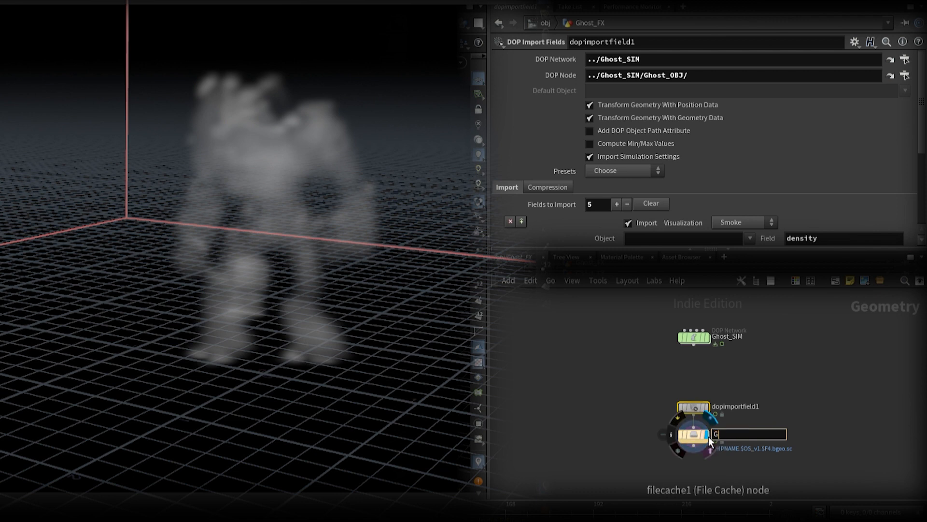
# Step: Rename the File Cache node Ghost_Cache and save frames 1 to 240 to disk with the Base Name $OS
pyautogui.write('host_Cache')
pyautogui.press('Return')
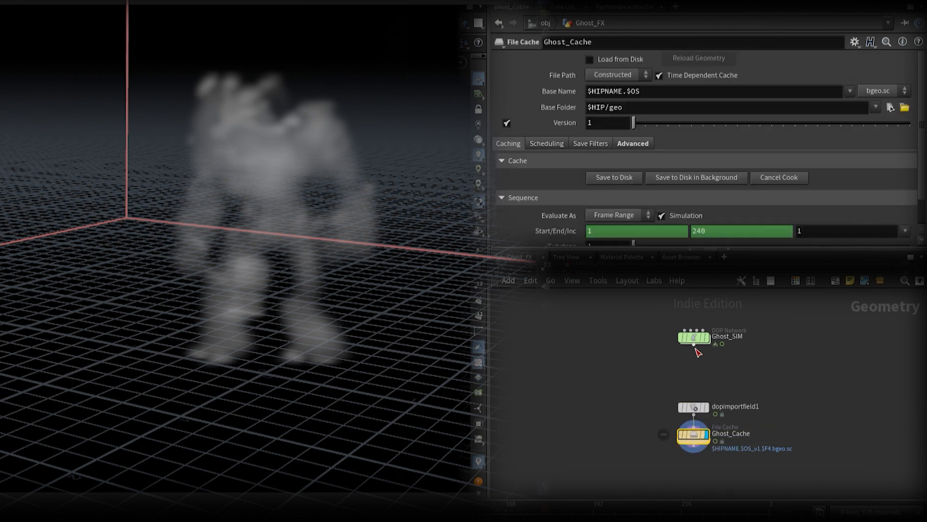
pyautogui.moveTo(588, 91); pyautogui.dragTo(623, 91)
pyautogui.press('BackSpace')
pyautogui.press('Return')
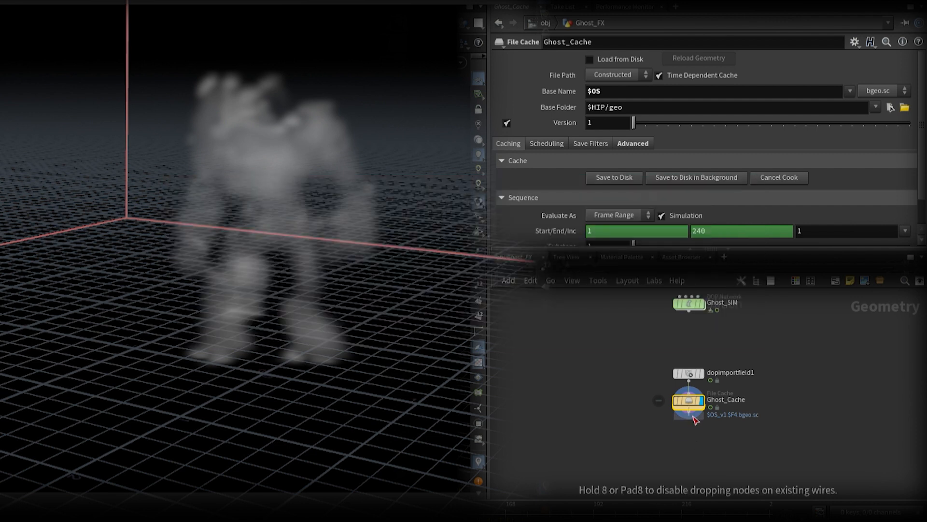
# Step: Add a Pyro Bake Volume node after Ghost_Cache and display it with smoke Density Scale 6 and Shadow Density 2
pyautogui.click(703, 421)
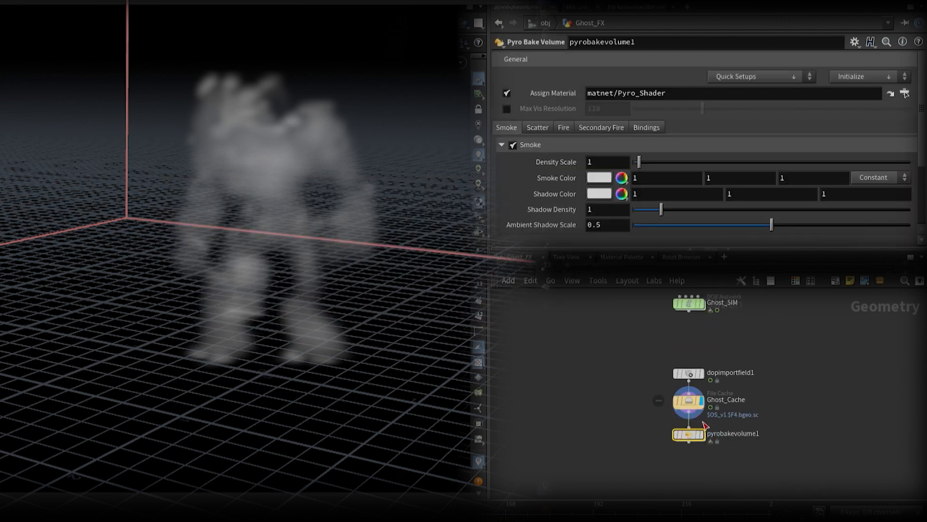
pyautogui.click(708, 438)
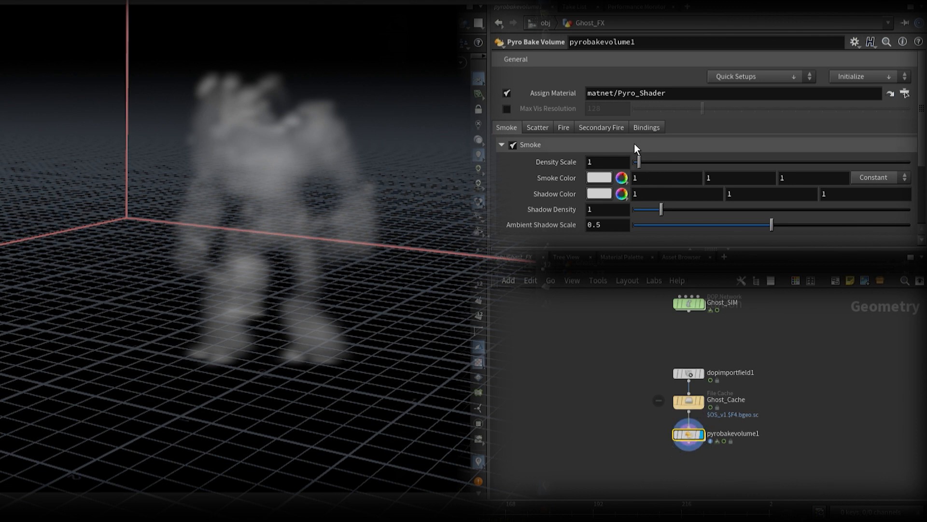
pyautogui.moveTo(643, 163); pyautogui.dragTo(665, 164)
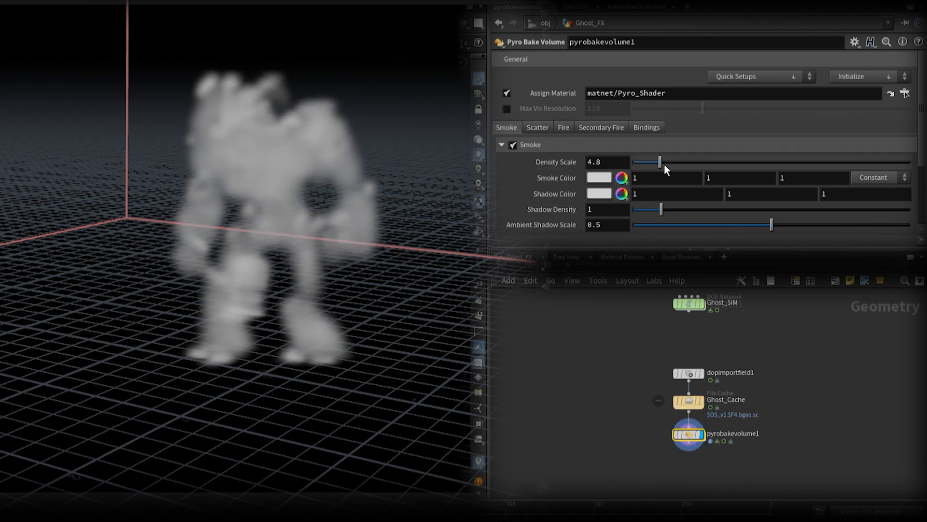
pyautogui.moveTo(603, 163); pyautogui.dragTo(554, 164)
pyautogui.write('6')
pyautogui.press('Return')
pyautogui.moveTo(599, 209); pyautogui.dragTo(559, 211)
pyautogui.write('2')
pyautogui.press('Return')
# Step: Enable Fire on pyrobakevolume1 and set its Intensity Scale to 5
pyautogui.click(564, 128)
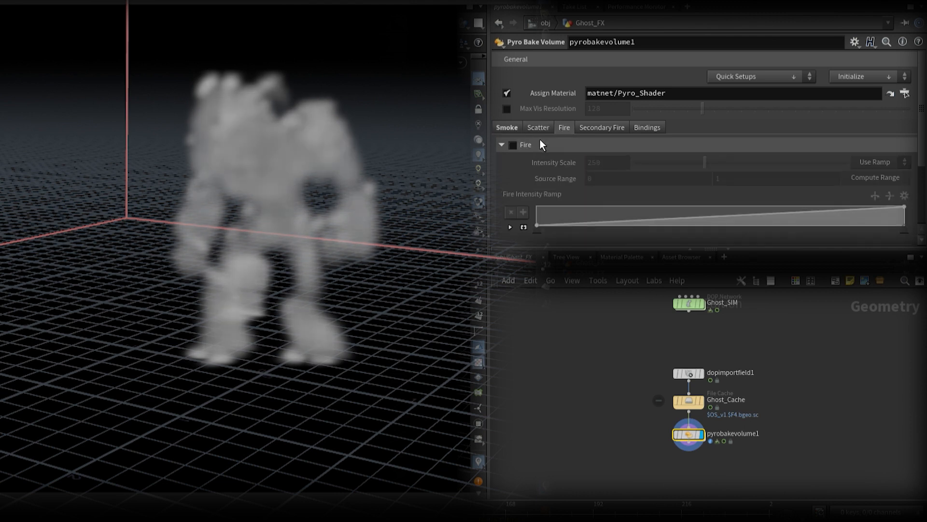
pyautogui.moveTo(618, 163); pyautogui.dragTo(582, 164)
pyautogui.write('2')
pyautogui.press('Return')
pyautogui.press('BackSpace')
pyautogui.write('5')
pyautogui.press('Return')
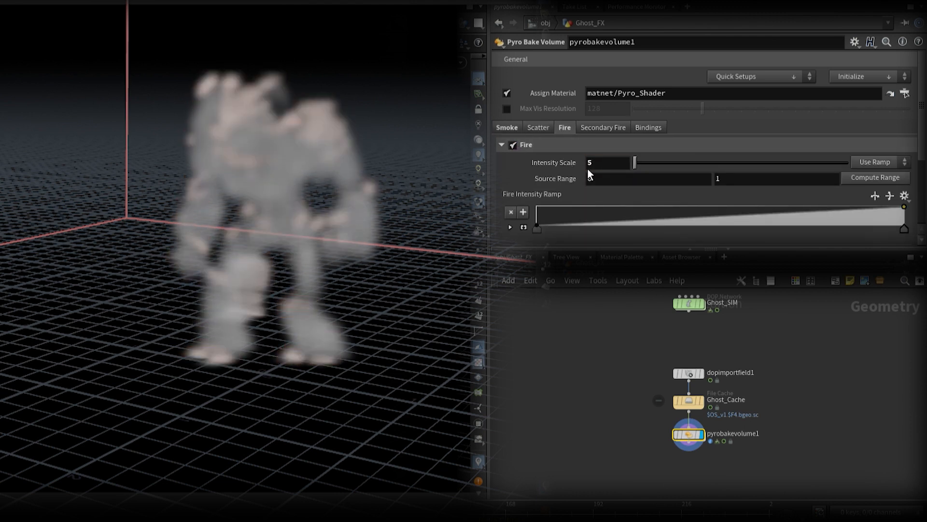
# Step: Try a bluish preset on pyrobakevolume1's Fire Color Ramp and reverse the ramp
pyautogui.scroll(-3, 773, 178)
pyautogui.scroll(-1, 859, 174)
pyautogui.click(907, 187)
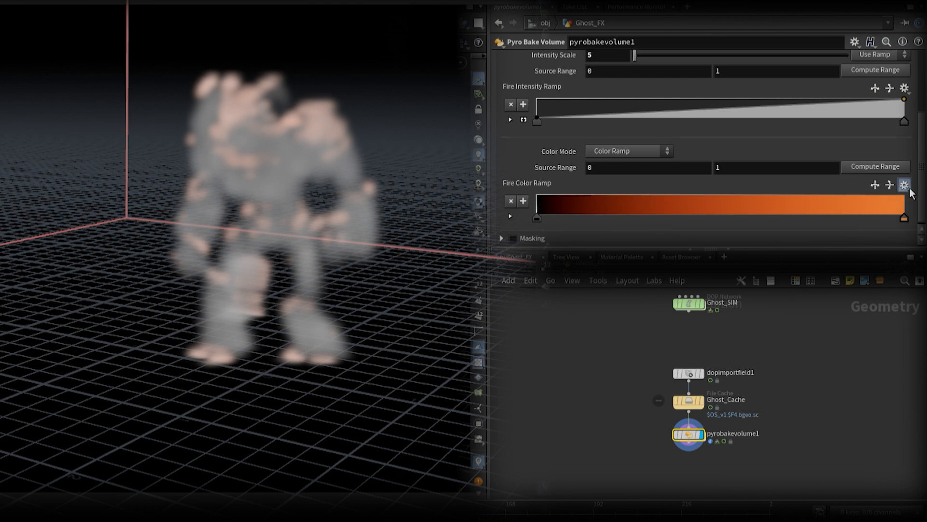
pyautogui.click(880, 358)
pyautogui.click(880, 186)
# Step: Color the smoke with a blue-to-cyan-to-white preset on the Smoke Color Ramp and set the Density Range minimum to 0.5
pyautogui.scroll(2, 683, 175)
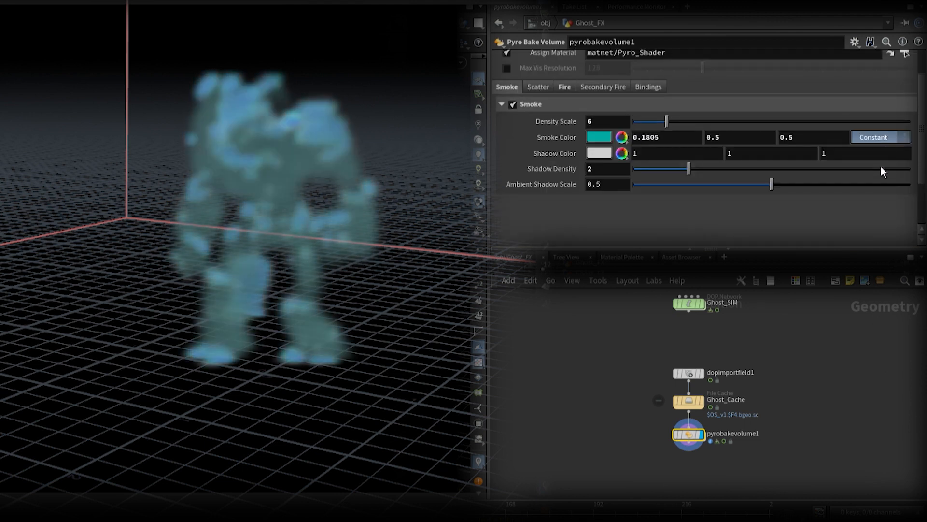
pyautogui.click(881, 167)
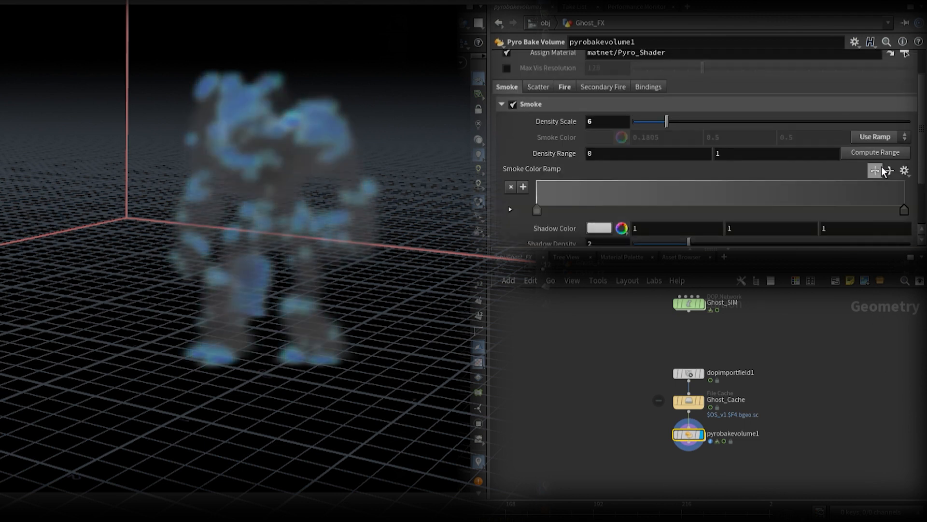
pyautogui.click(896, 343)
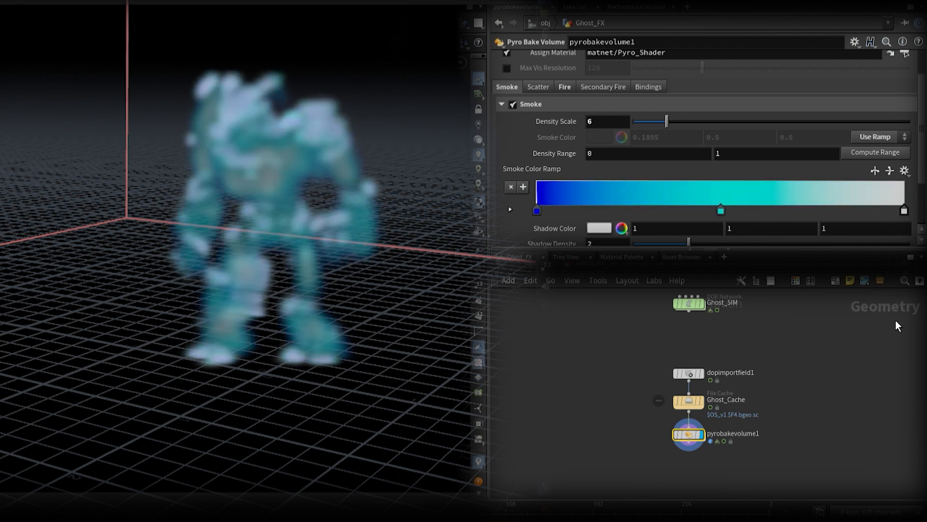
pyautogui.moveTo(667, 121); pyautogui.dragTo(689, 122)
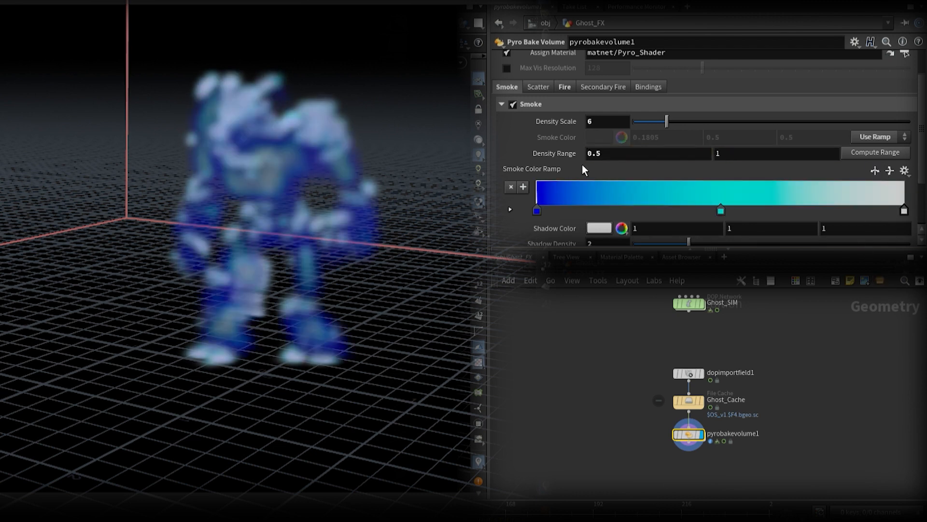
# Step: Set pyrobakevolume1's fire Intensity Scale to 10 and apply a different preset to the Fire Color Ramp
pyautogui.scroll(-2, 521, 169)
pyautogui.scroll(3, 527, 164)
pyautogui.click(565, 114)
pyautogui.moveTo(599, 150); pyautogui.dragTo(582, 150)
pyautogui.write('10')
pyautogui.scroll(-3, 582, 151)
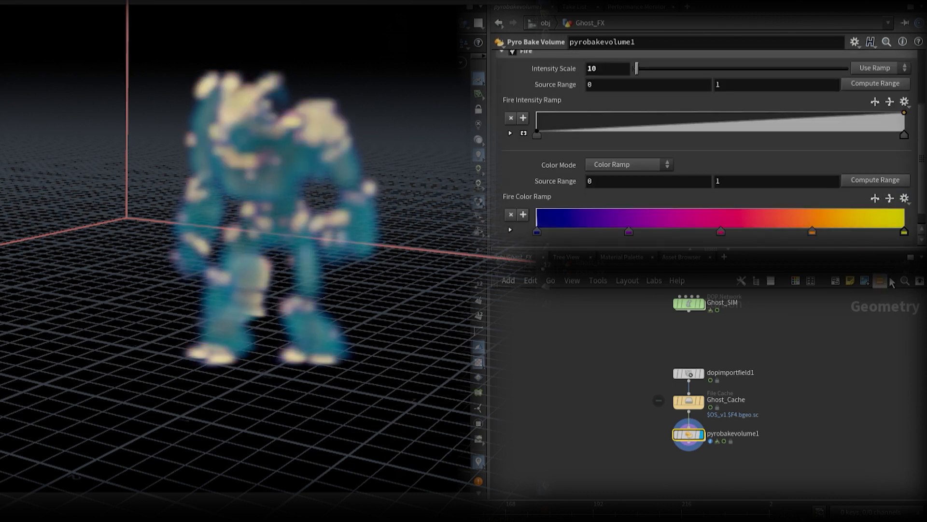
pyautogui.click(904, 198)
pyautogui.click(893, 370)
pyautogui.write('.5')
pyautogui.press('Return')
pyautogui.scroll(3, 725, 130)
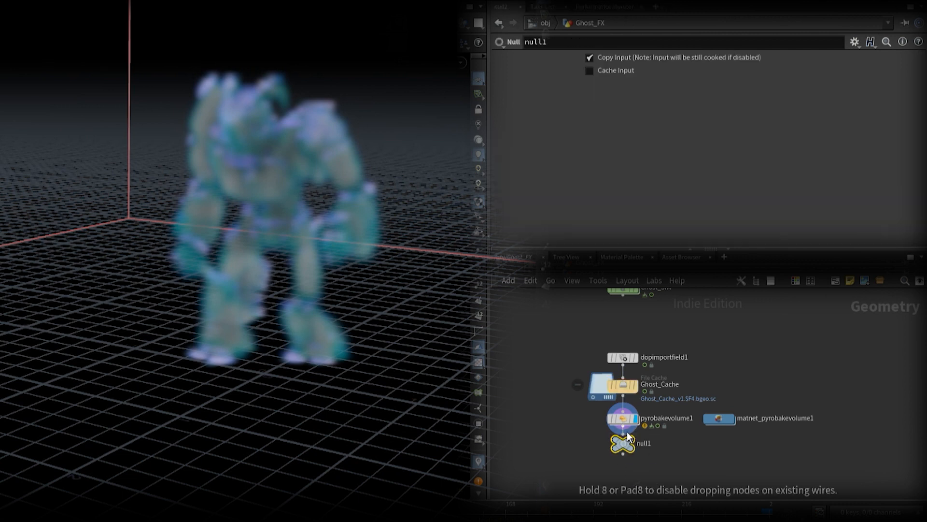
# Step: Add a Null node after pyrobakevolume1, name it OUT_GHOST_RENDER and display it
pyautogui.doubleClick(635, 455)
pyautogui.write('OUT_GHOST_RE')
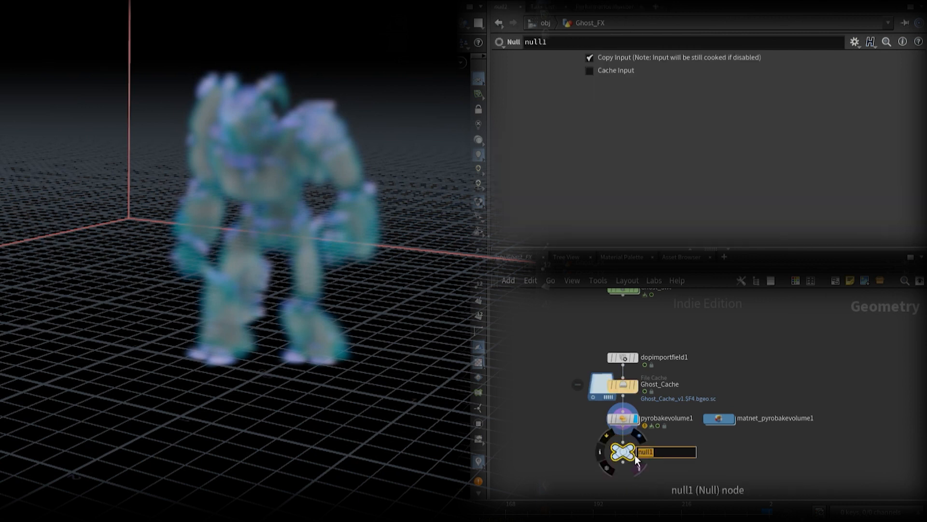
pyautogui.write('NDER')
pyautogui.press('Return')
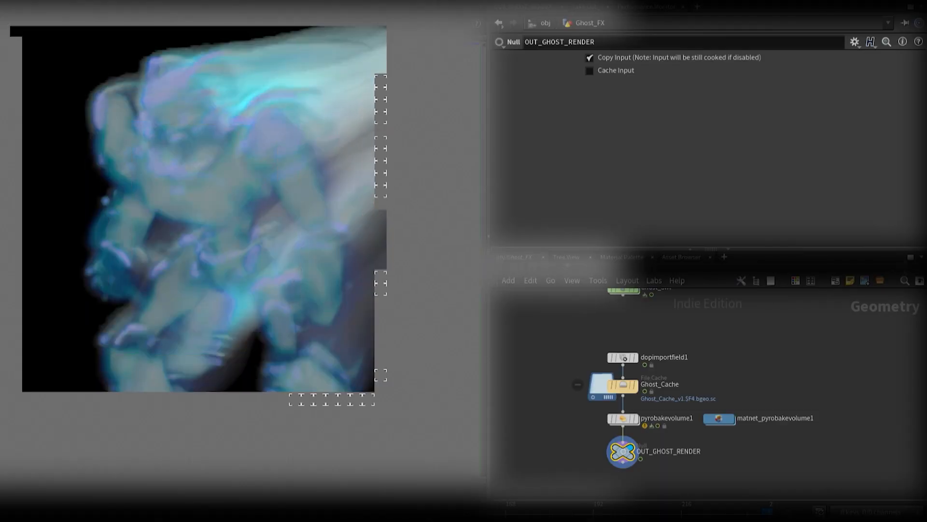
# Step: Return to object level, set Ghost_FX's Geometry Velocity Blur to Velocity Blur, and open mantra_ipr's rendering settings
pyautogui.press('u')
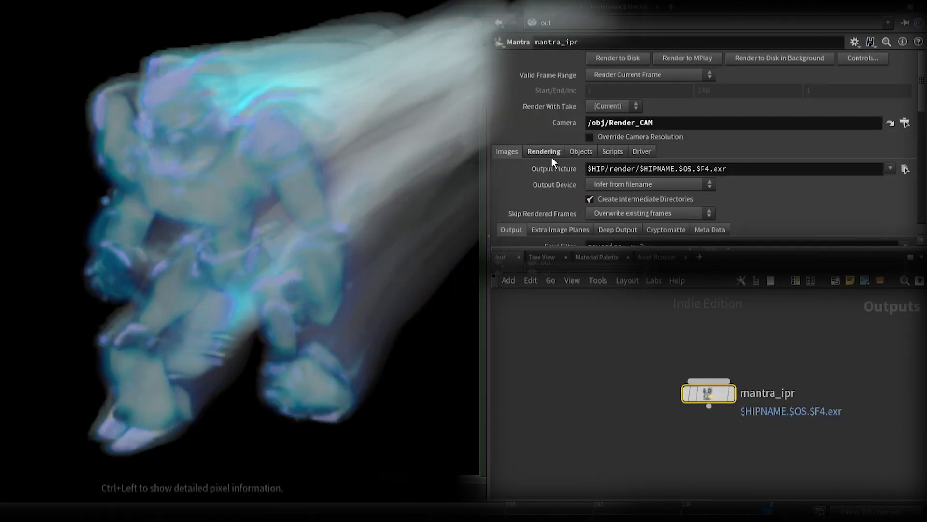
pyautogui.click(545, 151)
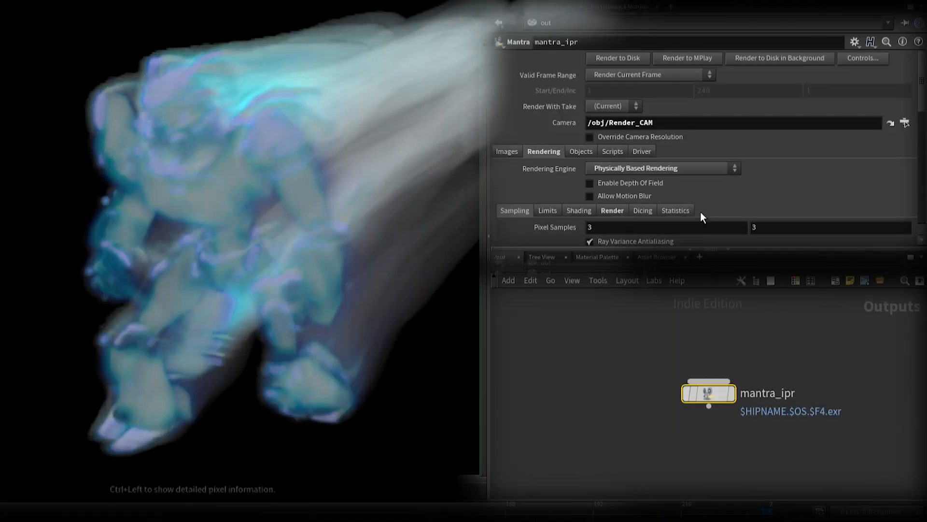